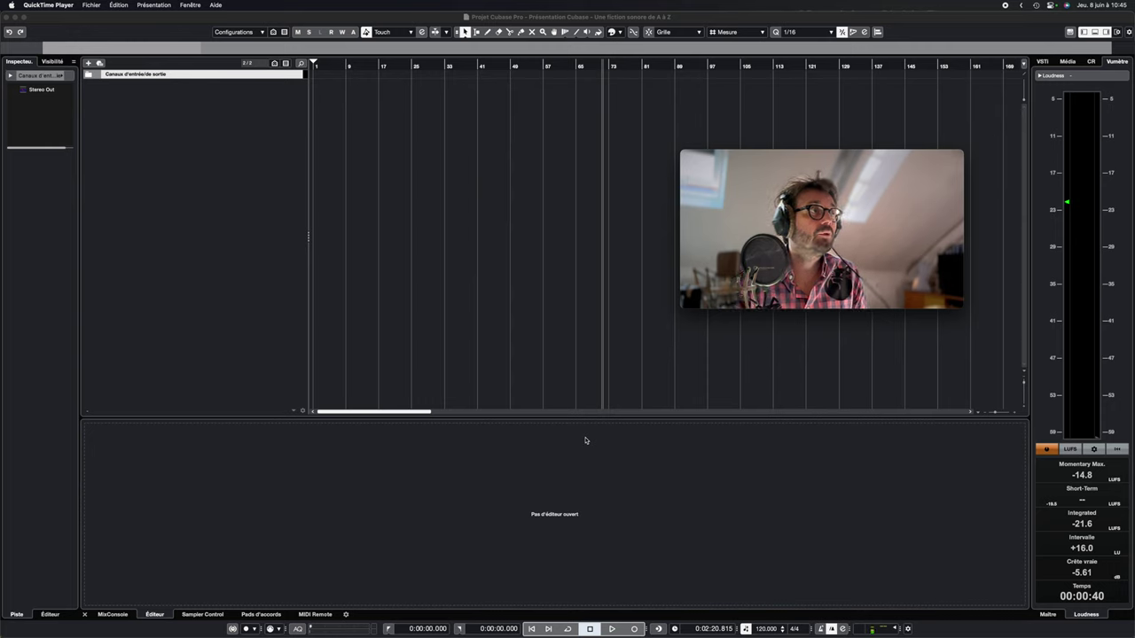
Switch to the Cubase project and move the floating transport bar slightly higher over the empty editor area
left_click(585, 440)
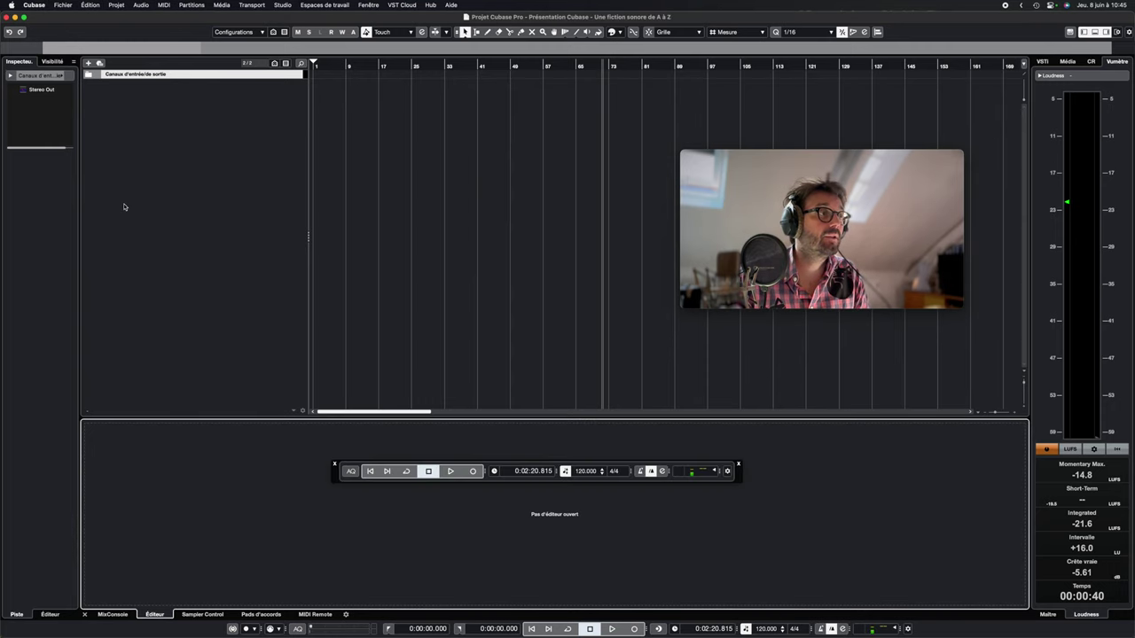
left_click(244, 203)
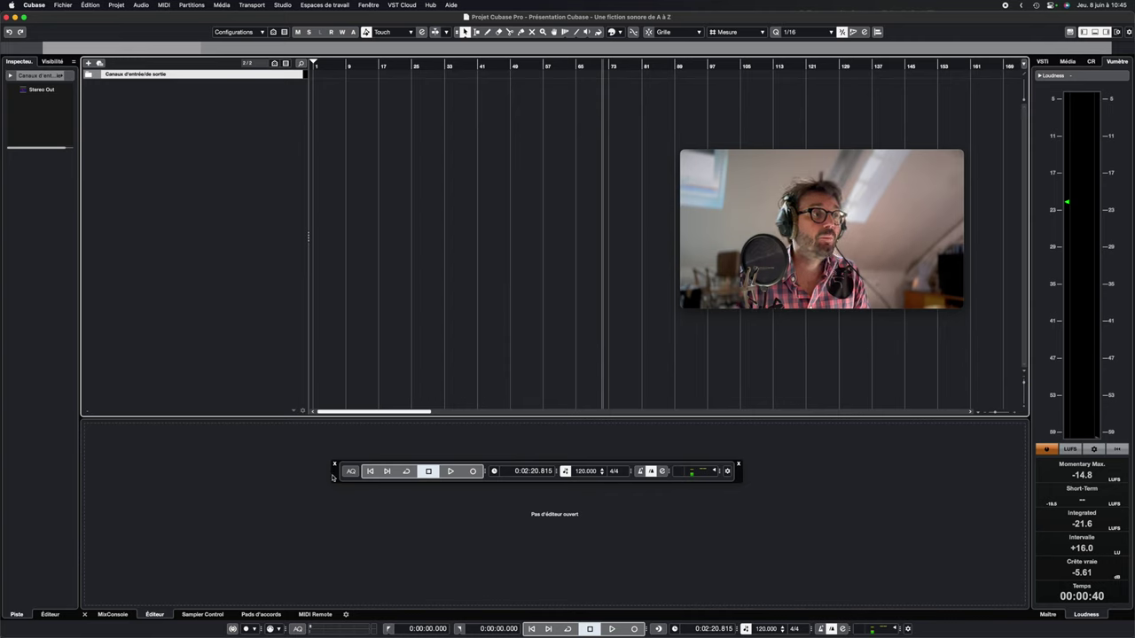
left_click_drag(333, 478, 350, 453)
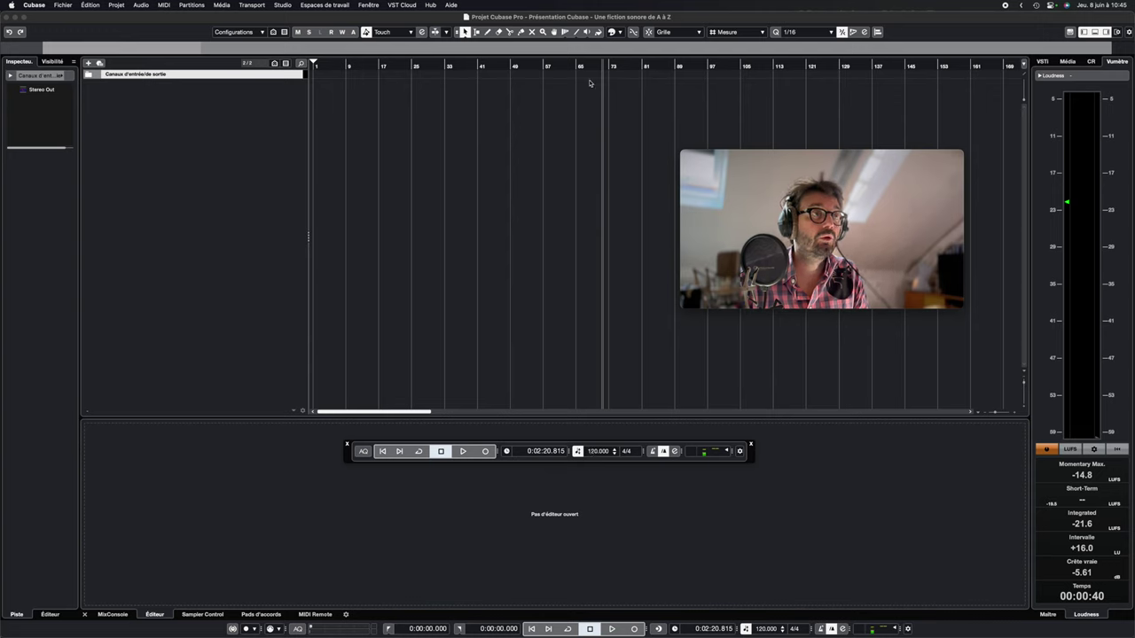
Place the project cursor at about 0:00:05.676 on the timeline and move the floating transport bar lower over the editor area
left_click_drag(599, 66, 299, 94)
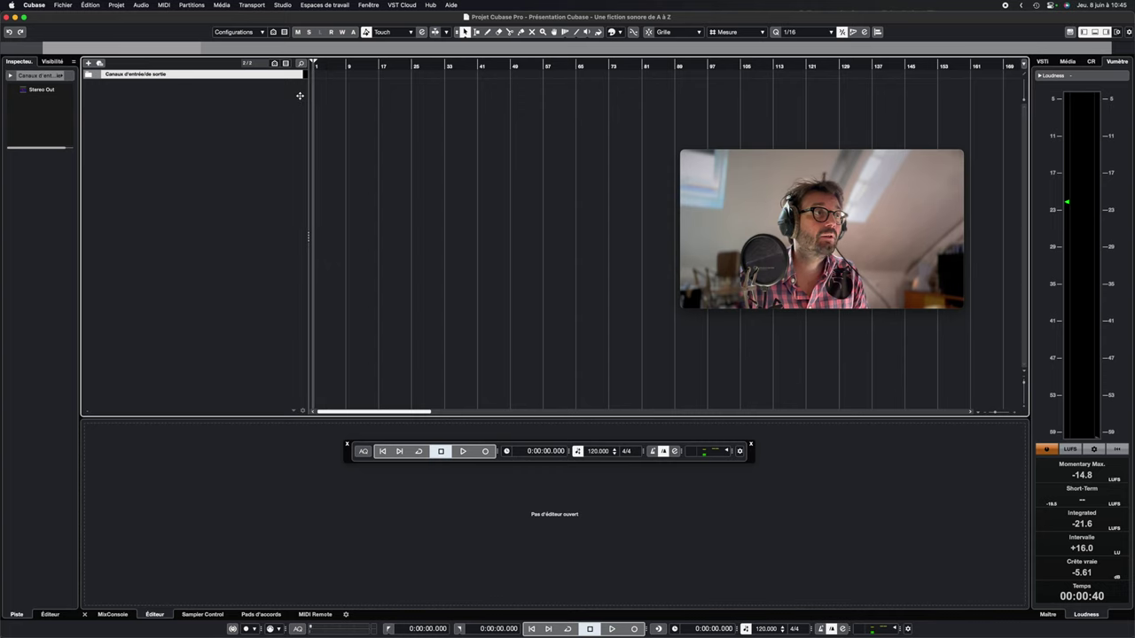
mouse_move(864, 171)
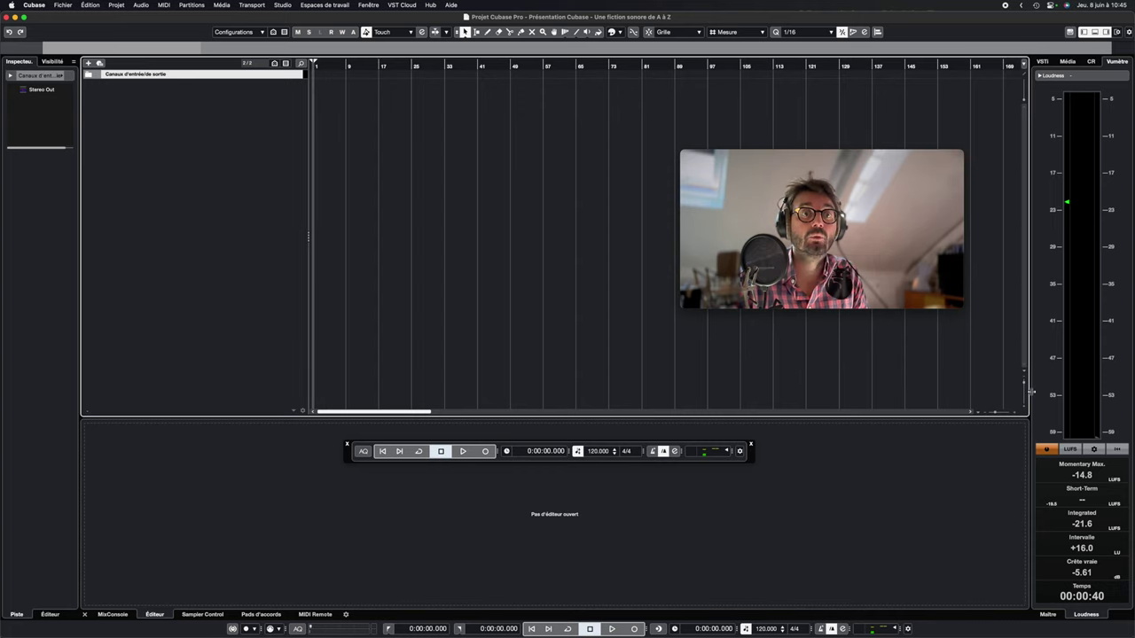
mouse_move(994, 412)
left_mouse_down()
mouse_move(970, 411)
mouse_move(997, 414)
left_mouse_up()
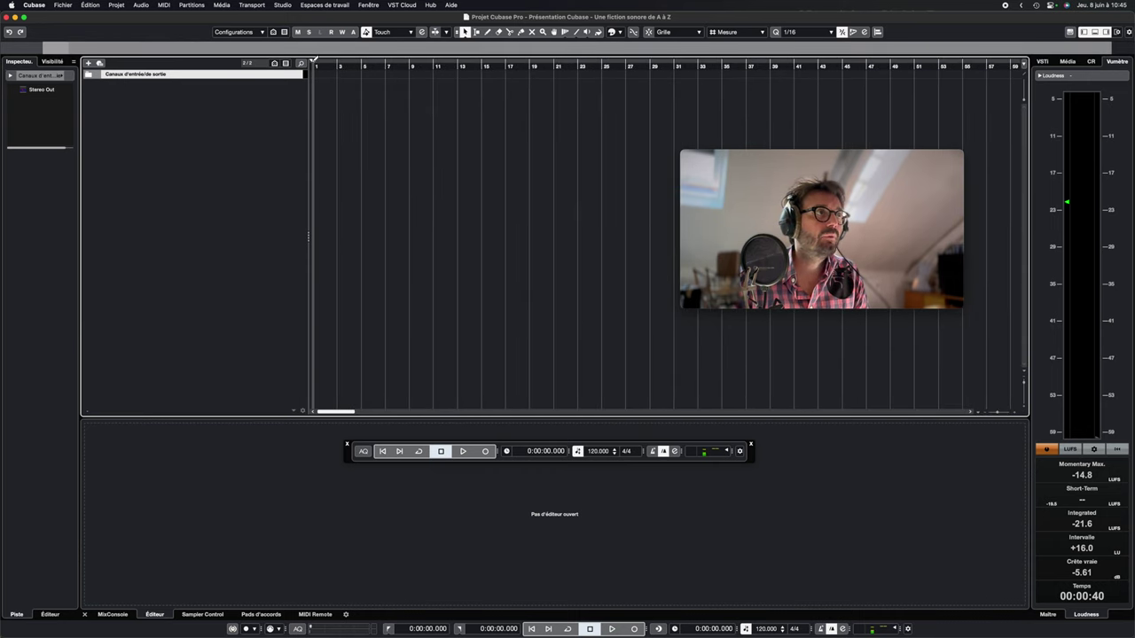
left_click(349, 65)
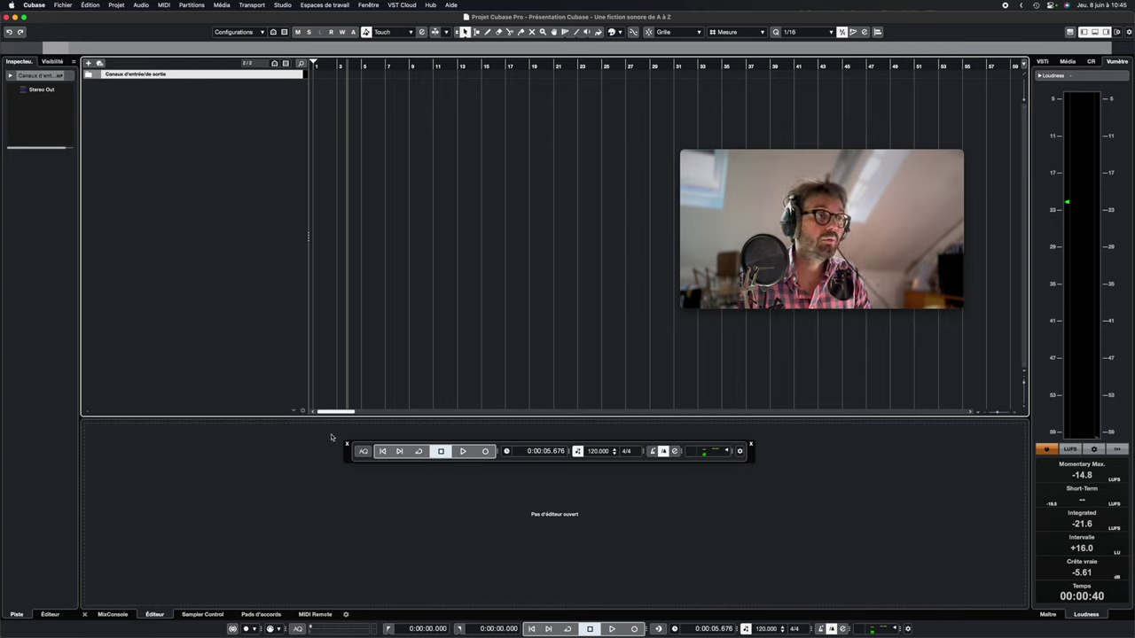
left_click_drag(349, 453, 384, 488)
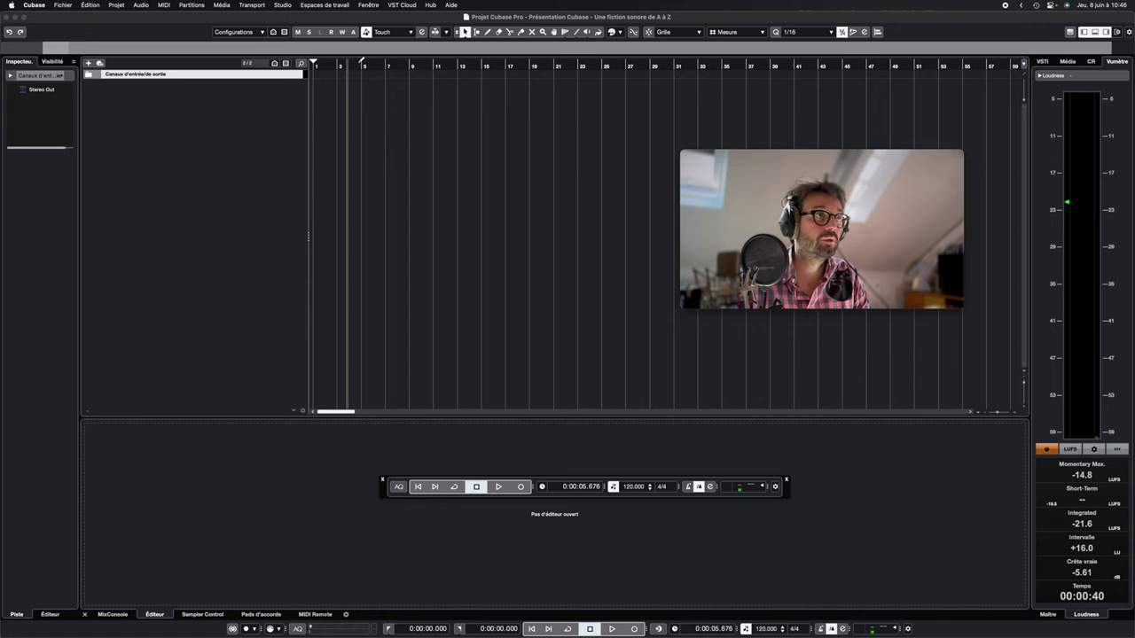
Set the locator range on the ruler from about 0:00:07.962 to 0:01:28.029
left_click(313, 60)
left_click_drag(314, 60, 766, 92)
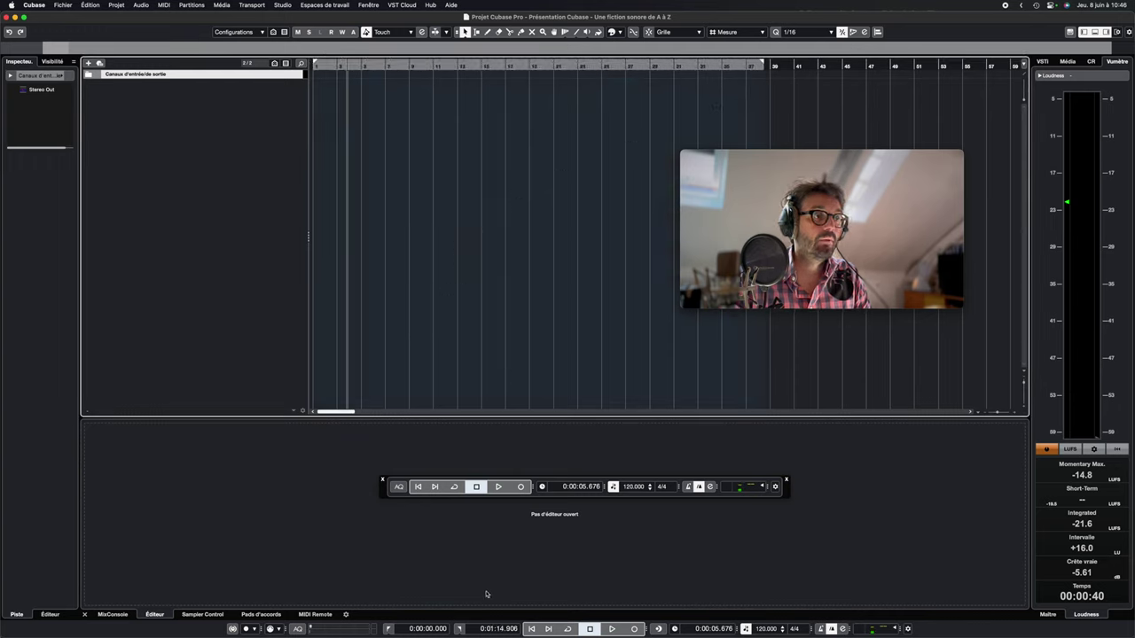
left_click_drag(764, 64, 843, 69)
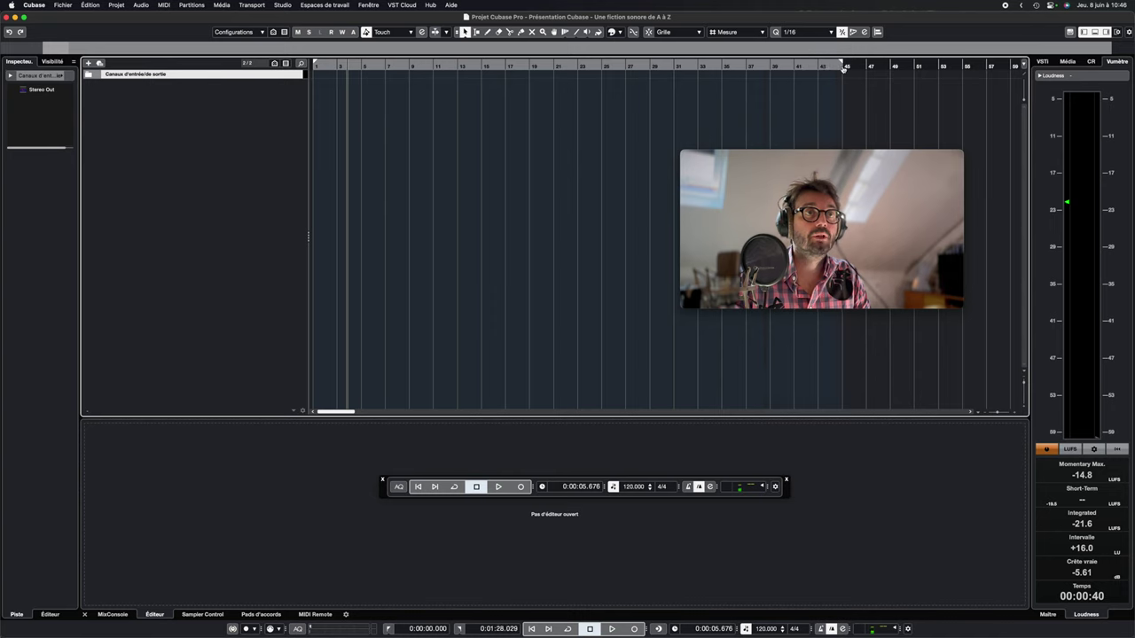
left_click_drag(349, 66, 361, 69)
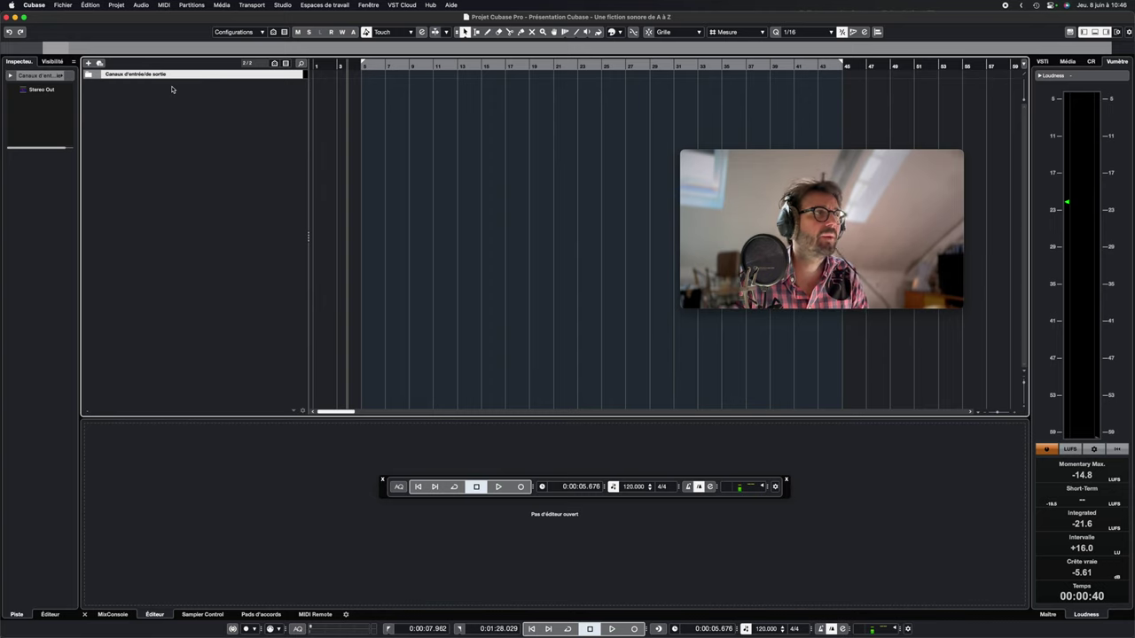
Look at the Master level meter, and return to the Loudness meter
mouse_move(930, 230)
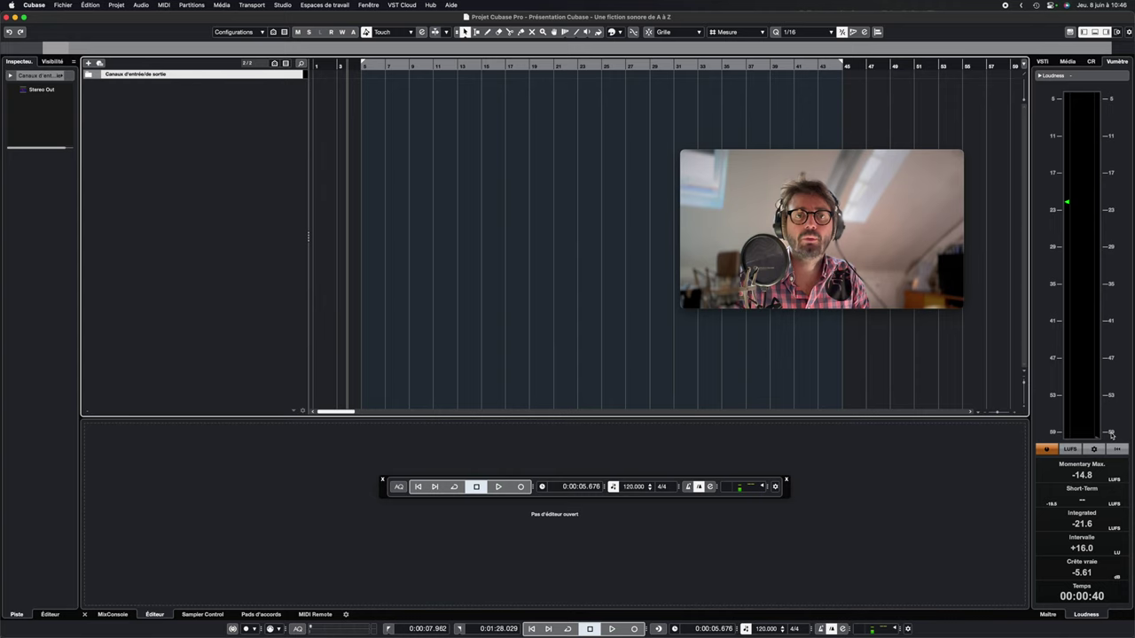
left_click(1047, 612)
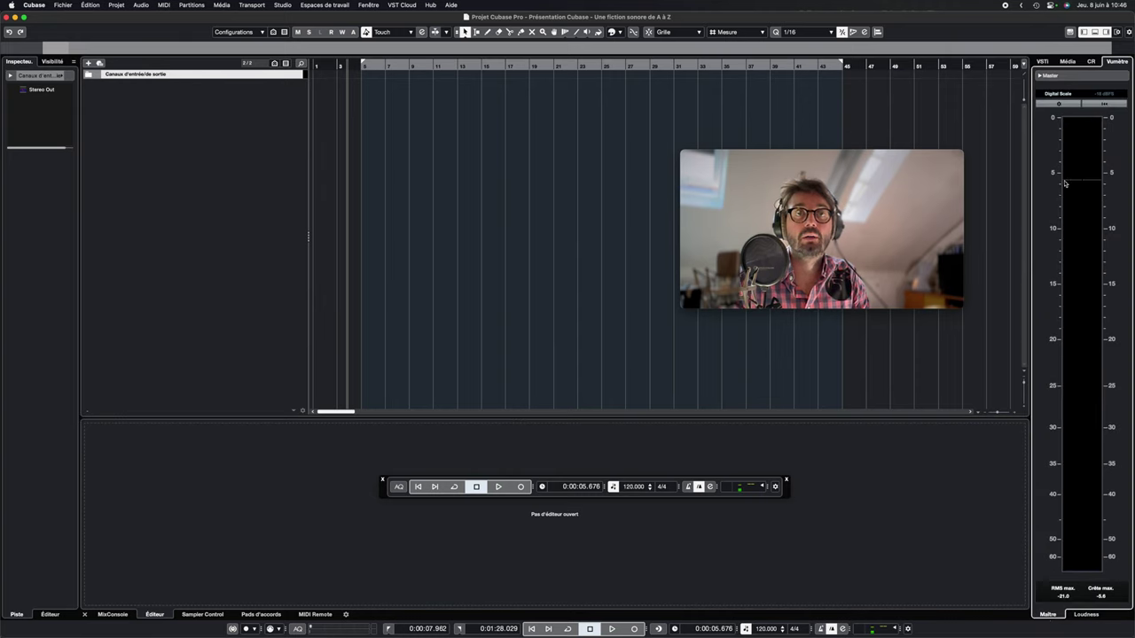
left_click(1083, 616)
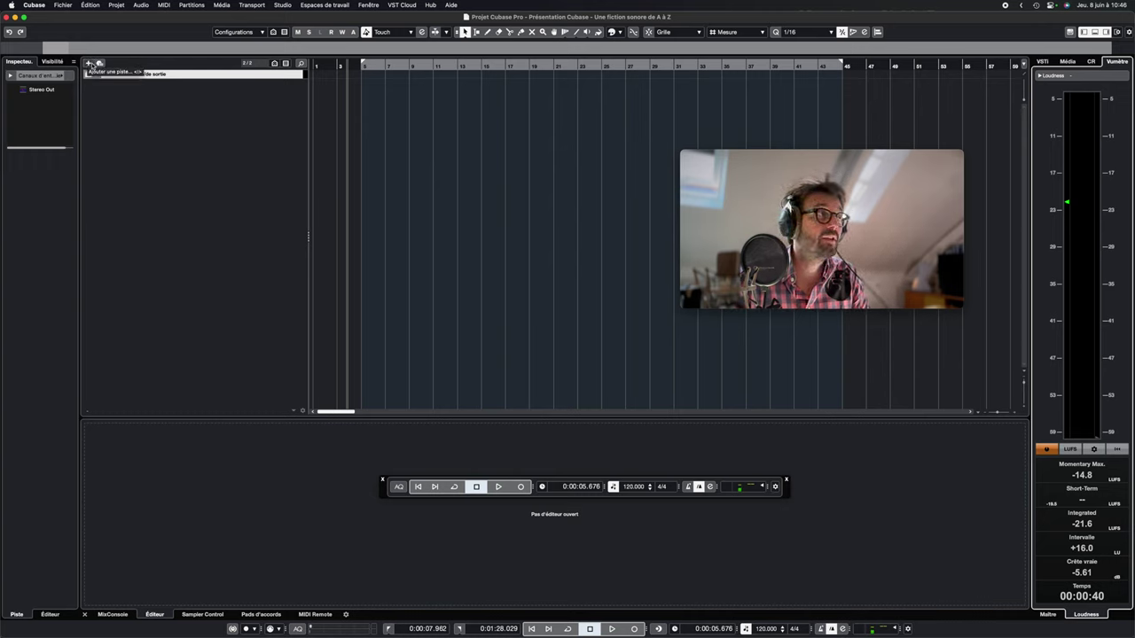
Add three mono audio tracks with Input 1 (Mono) as input and Stereo Out as output
left_click(88, 65)
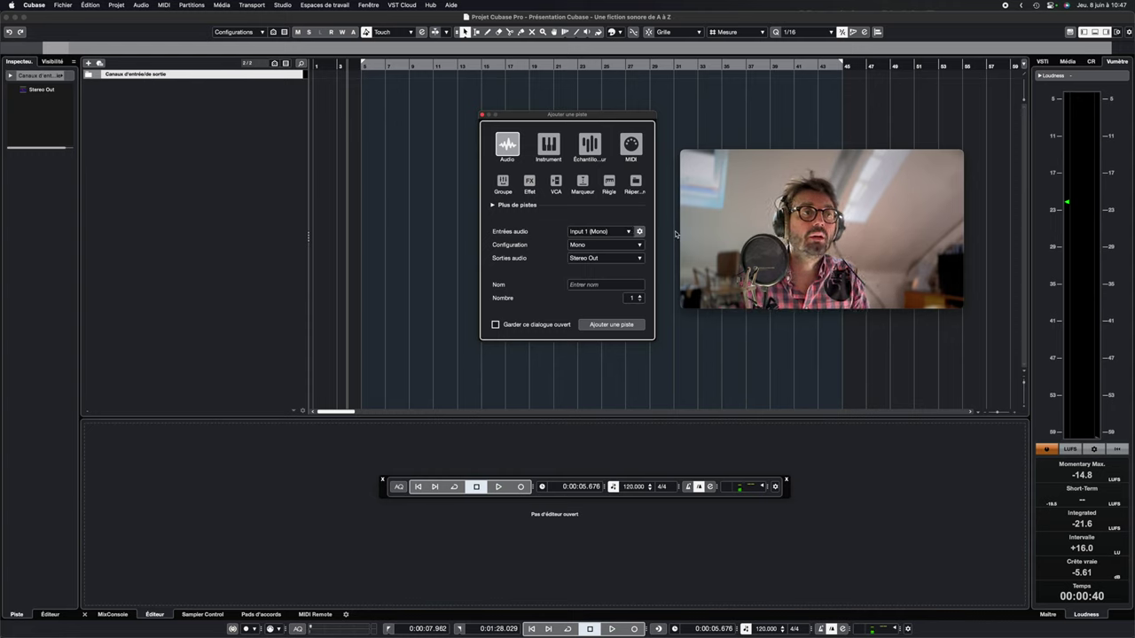
left_click(626, 233)
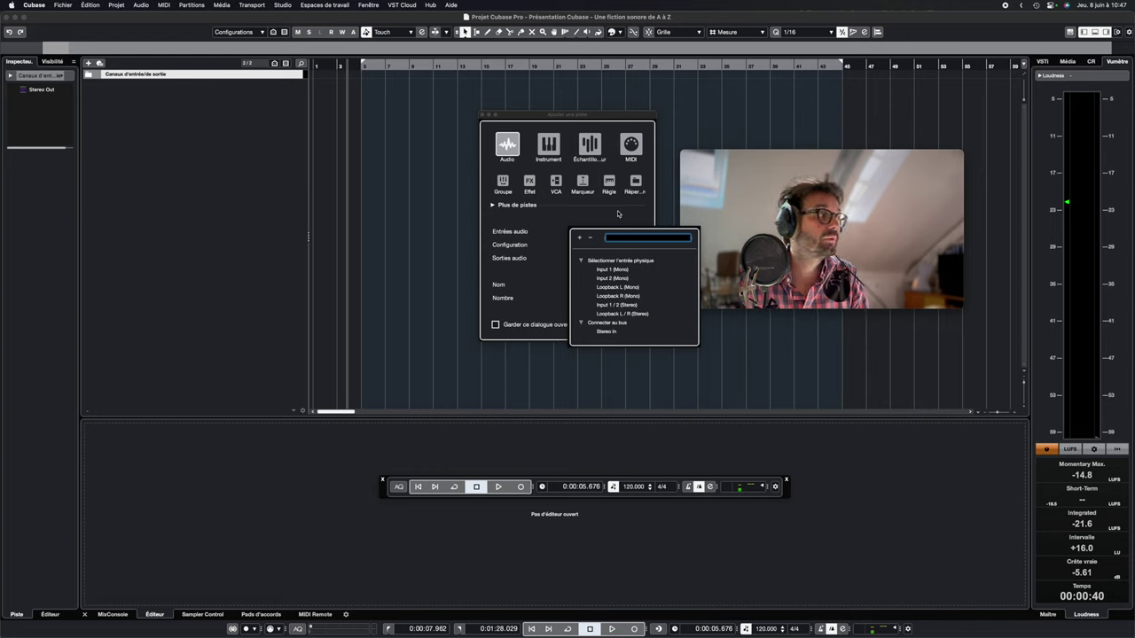
left_click(618, 214)
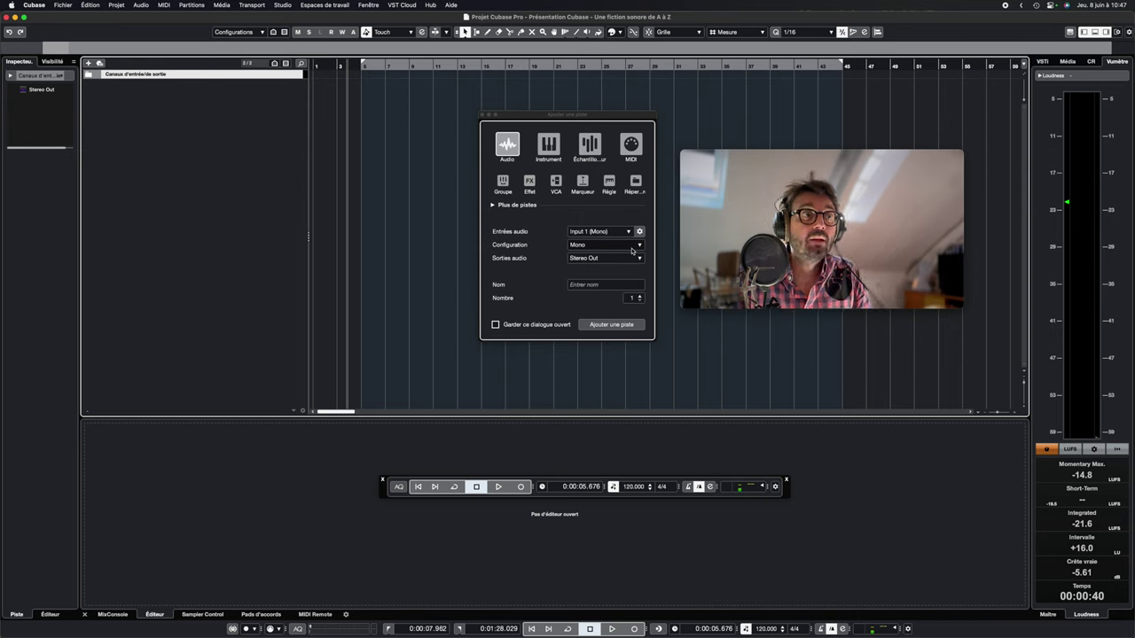
left_click(640, 296)
left_click(640, 296)
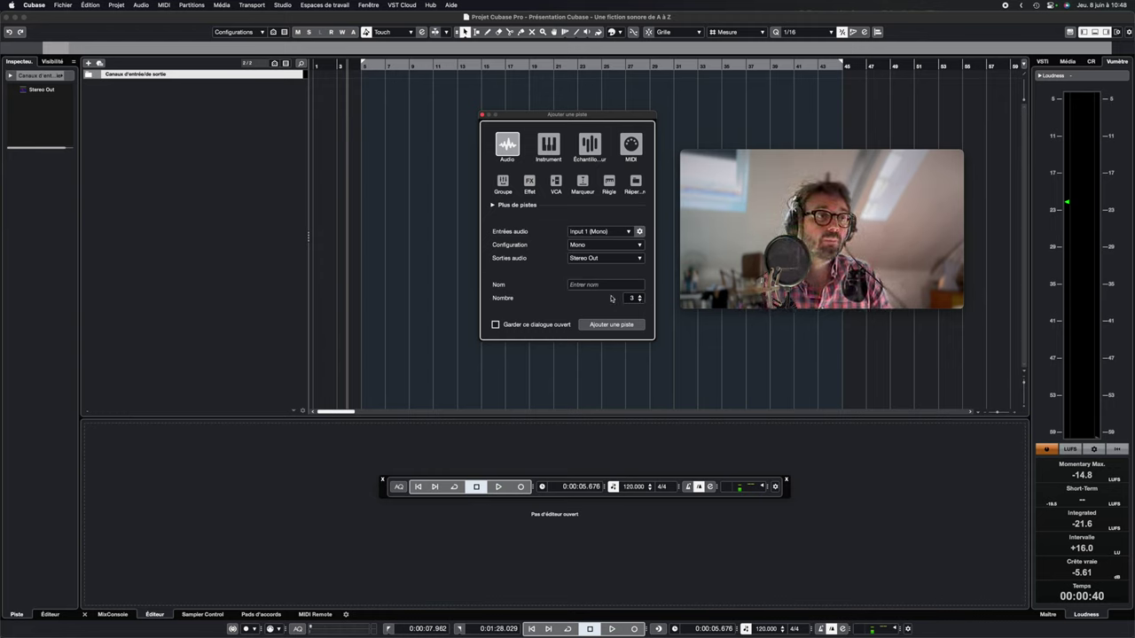
left_click(604, 327)
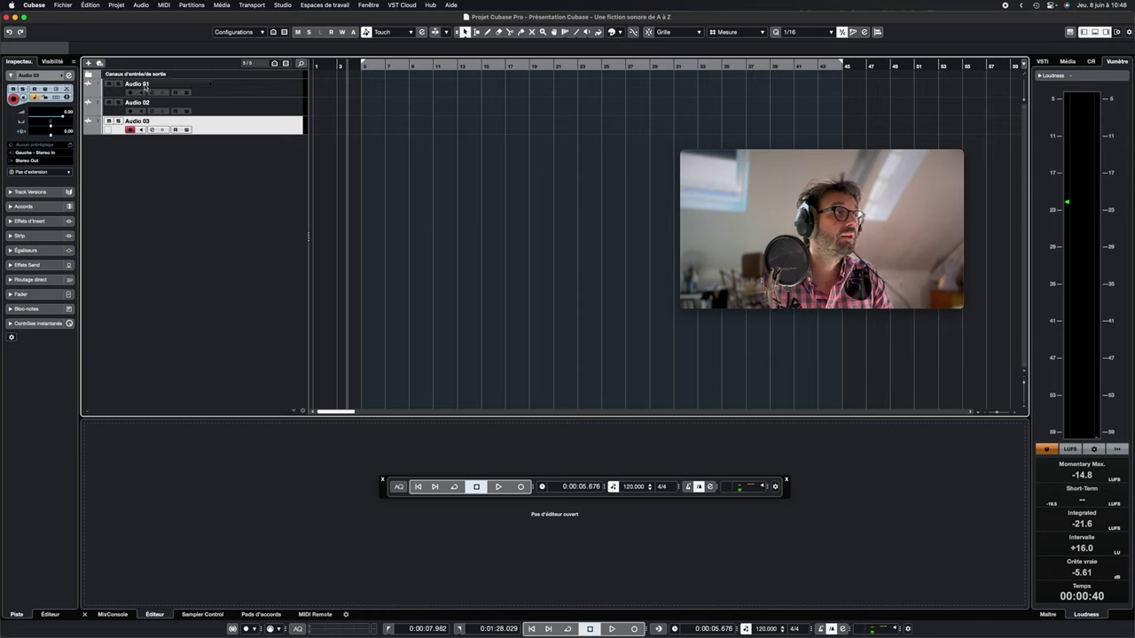
Rename the first audio track with the first voice actor's name and the name that goes with it
left_click(348, 86)
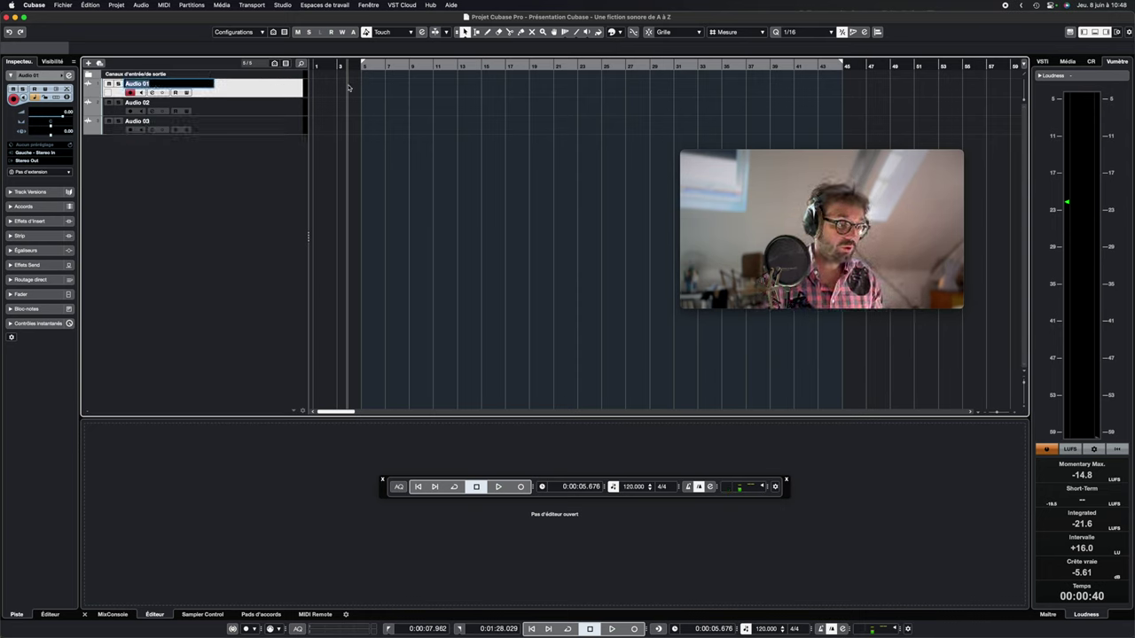
type("Luc")
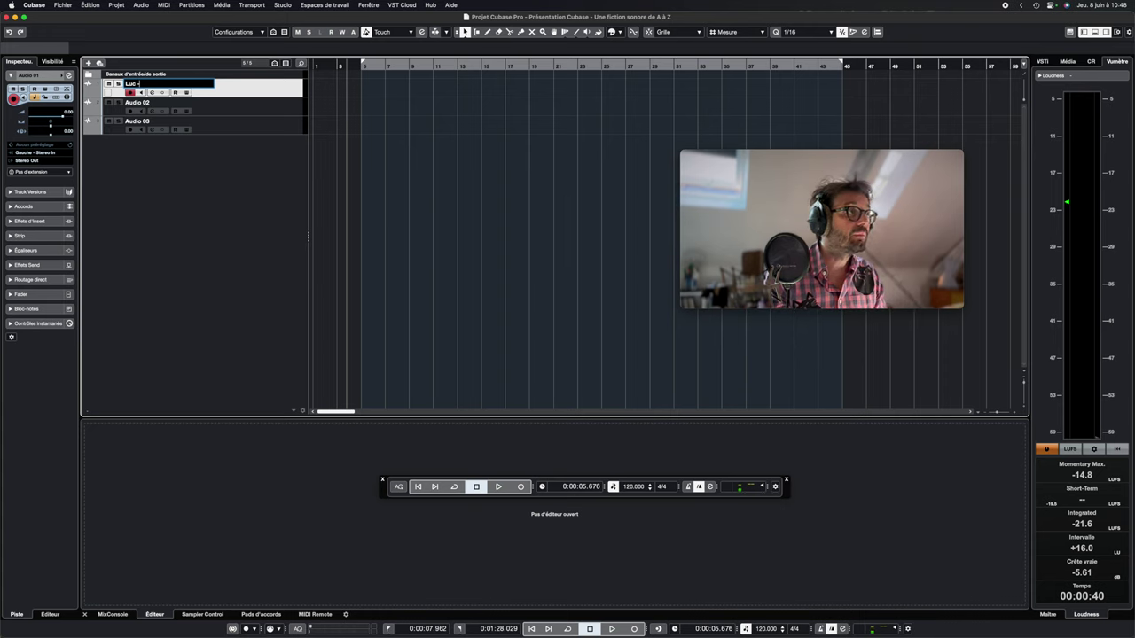
type(" - Phaeto")
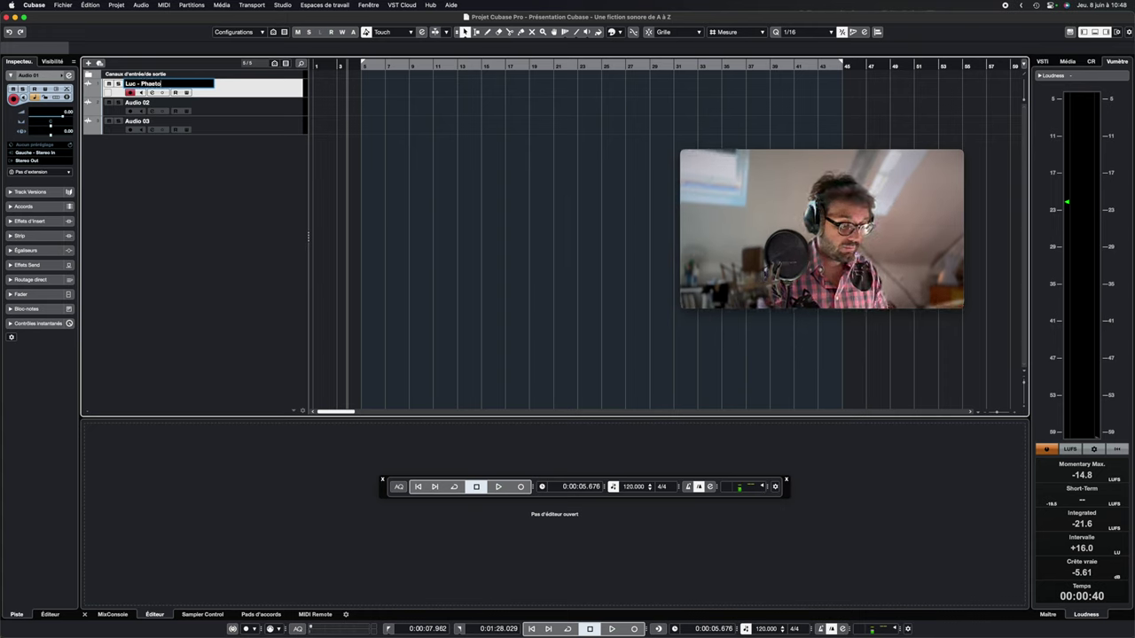
type("n Bougre")
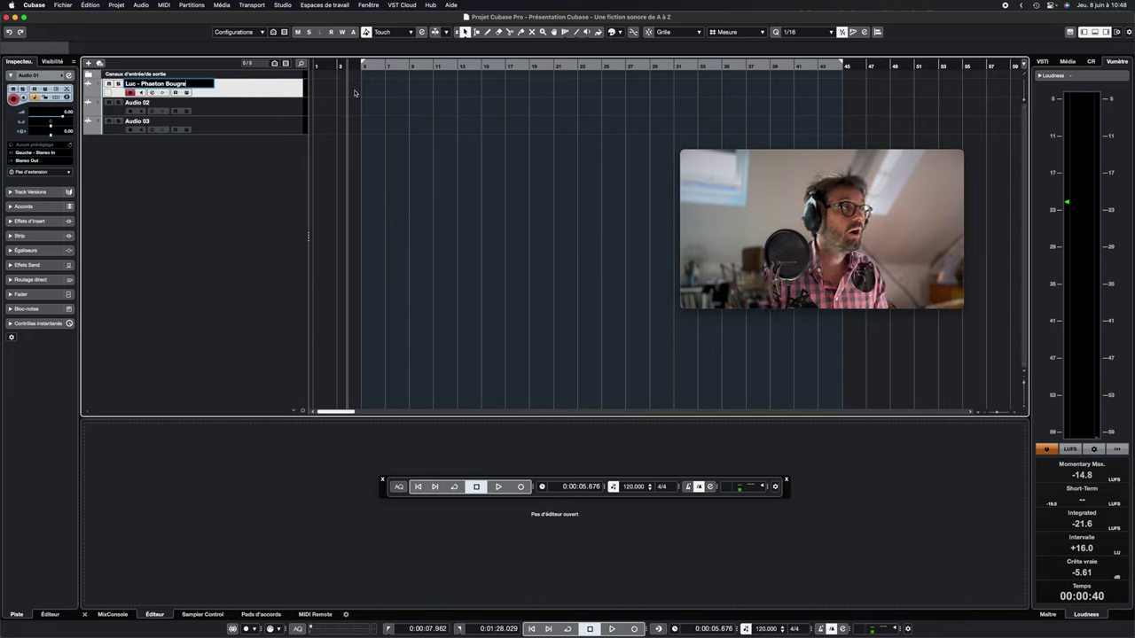
Rename the track Audio 02 with the second voice actor's name and the name that goes with it
double_click(139, 103)
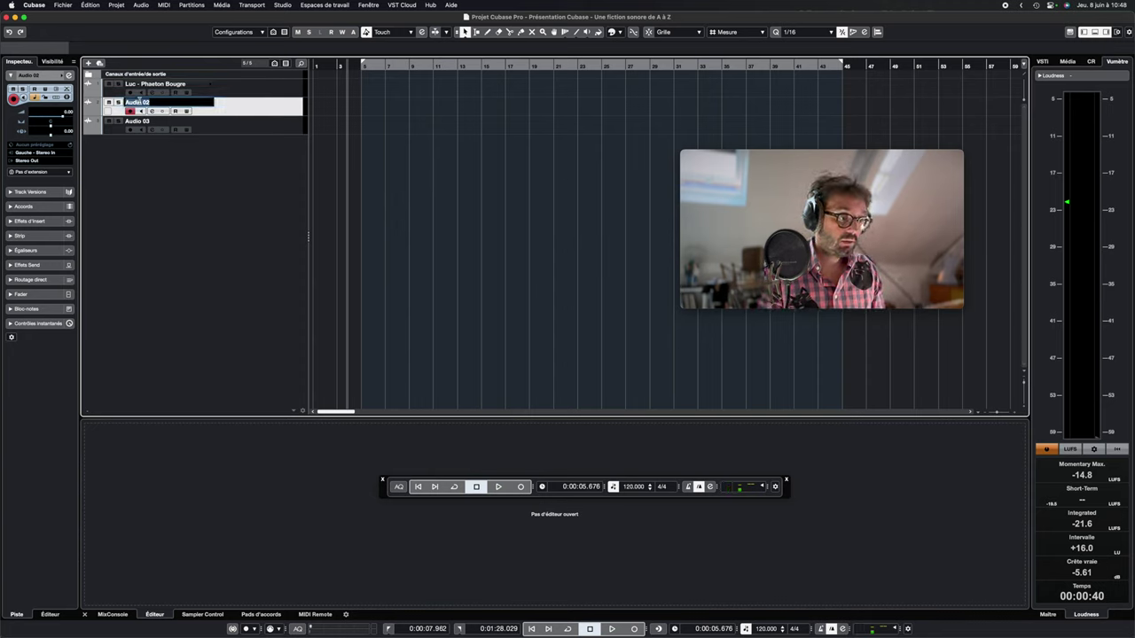
type("Fa")
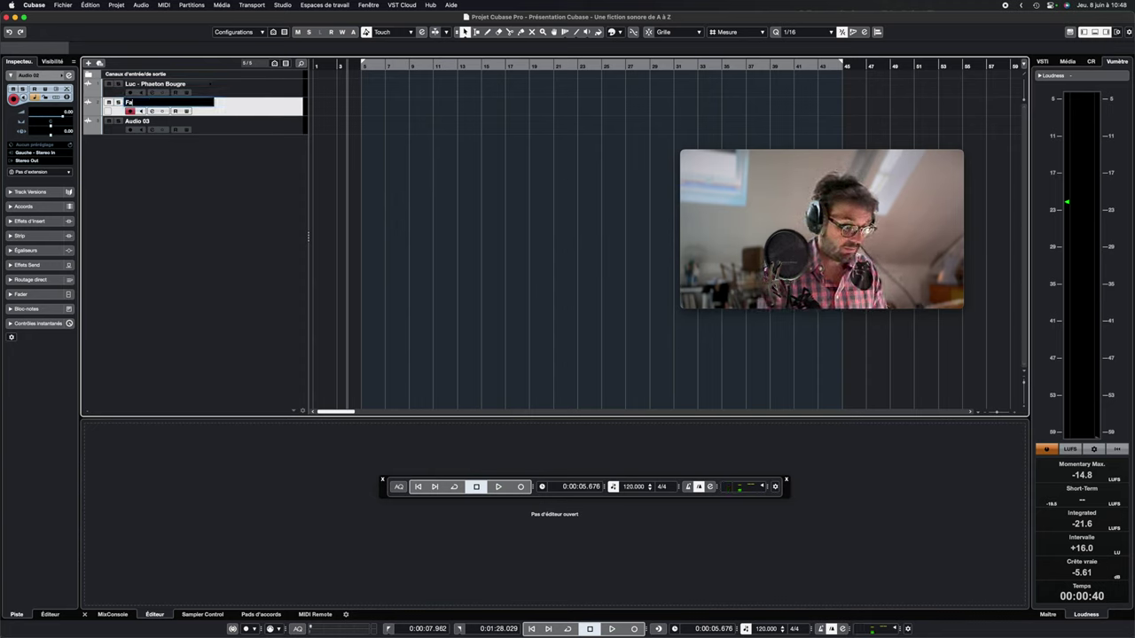
type("bien - Mity")
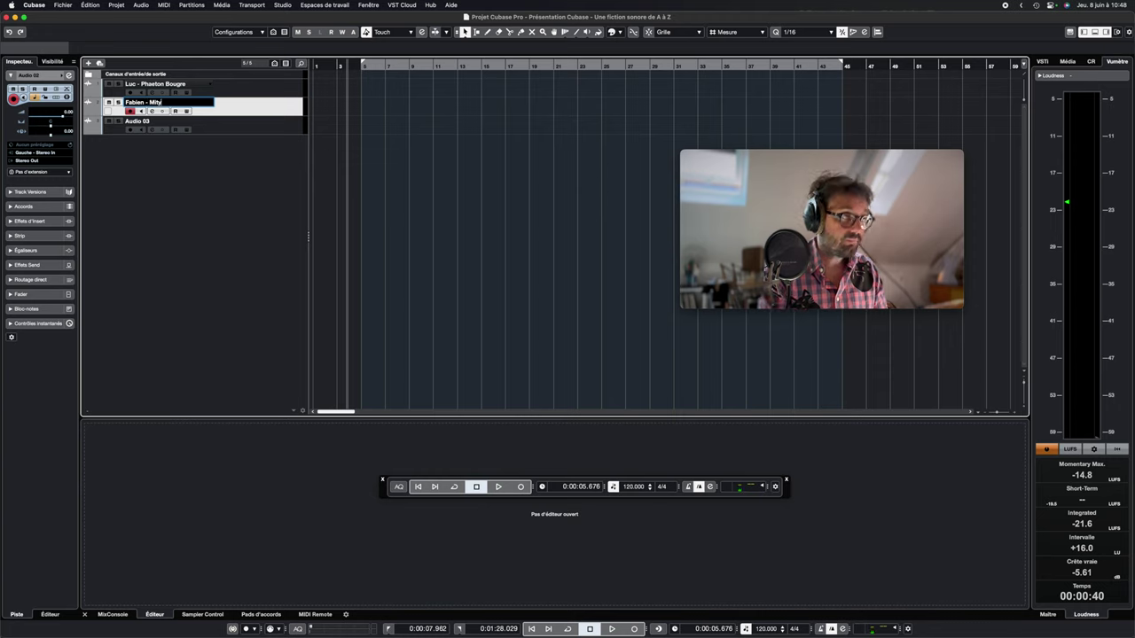
Rename the track Audio 03 with the third voice actor's name and the name that goes with it
double_click(129, 120)
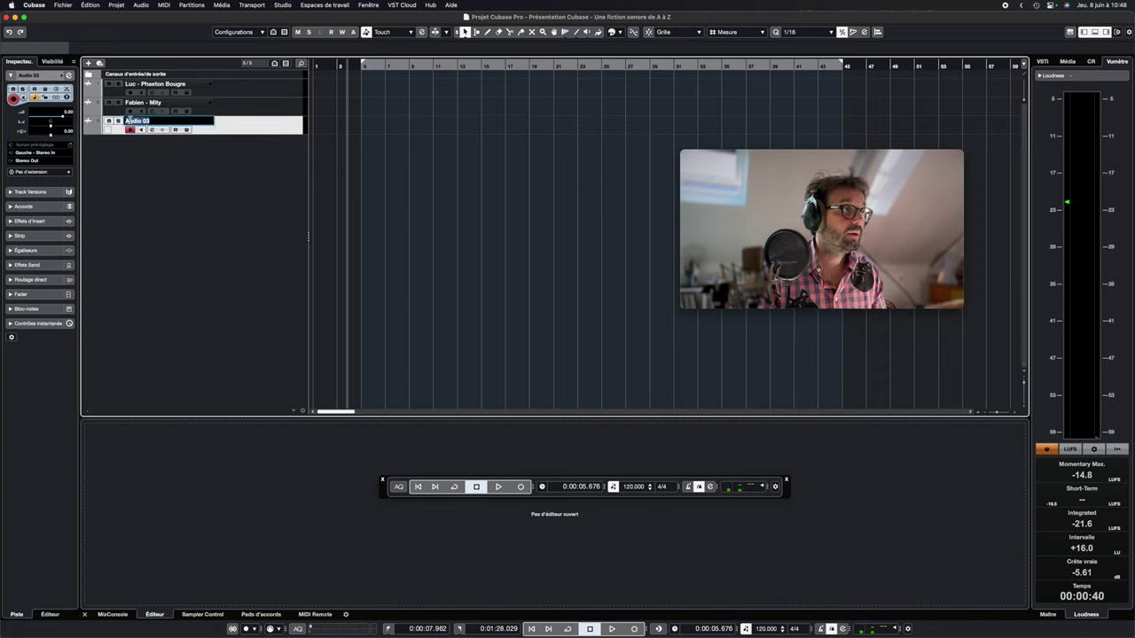
type("Thomas")
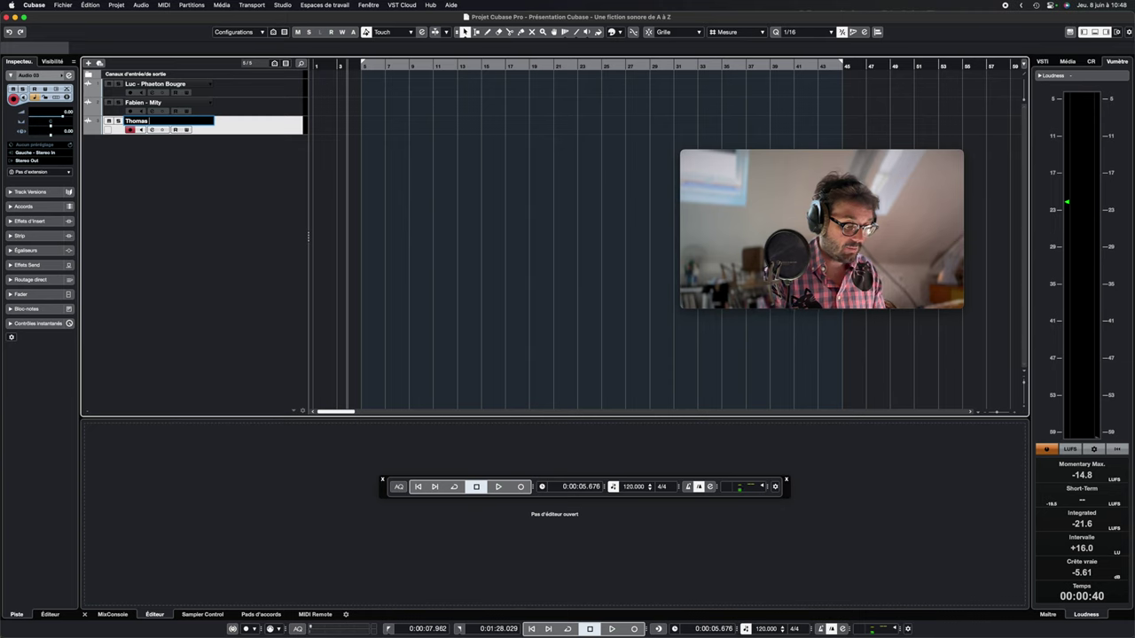
type(" - Franç")
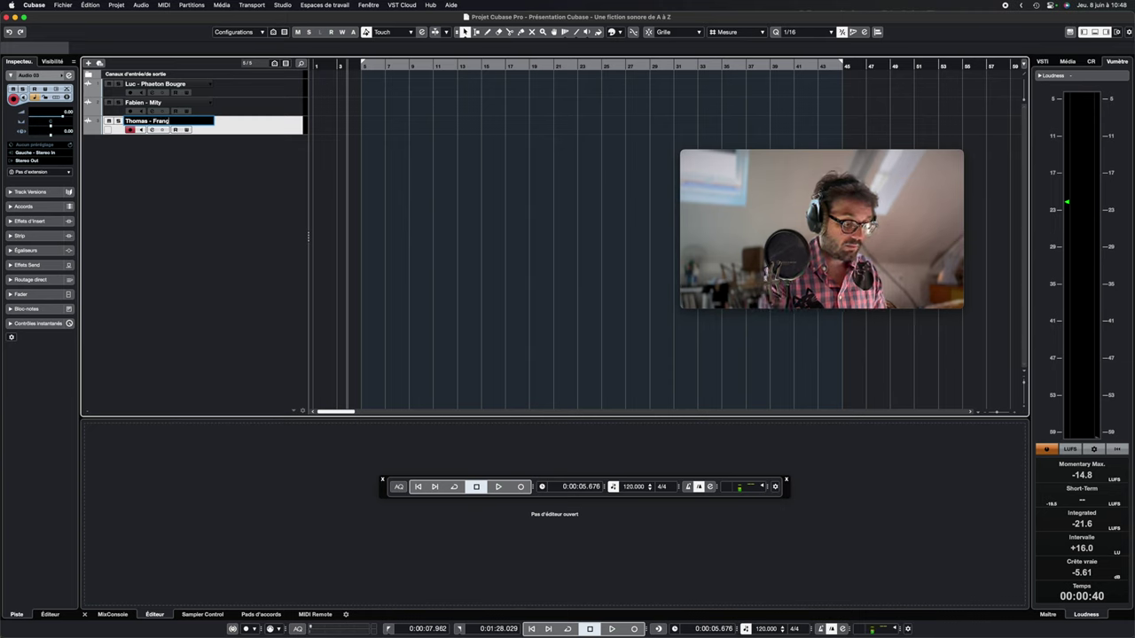
type("ois TJ")
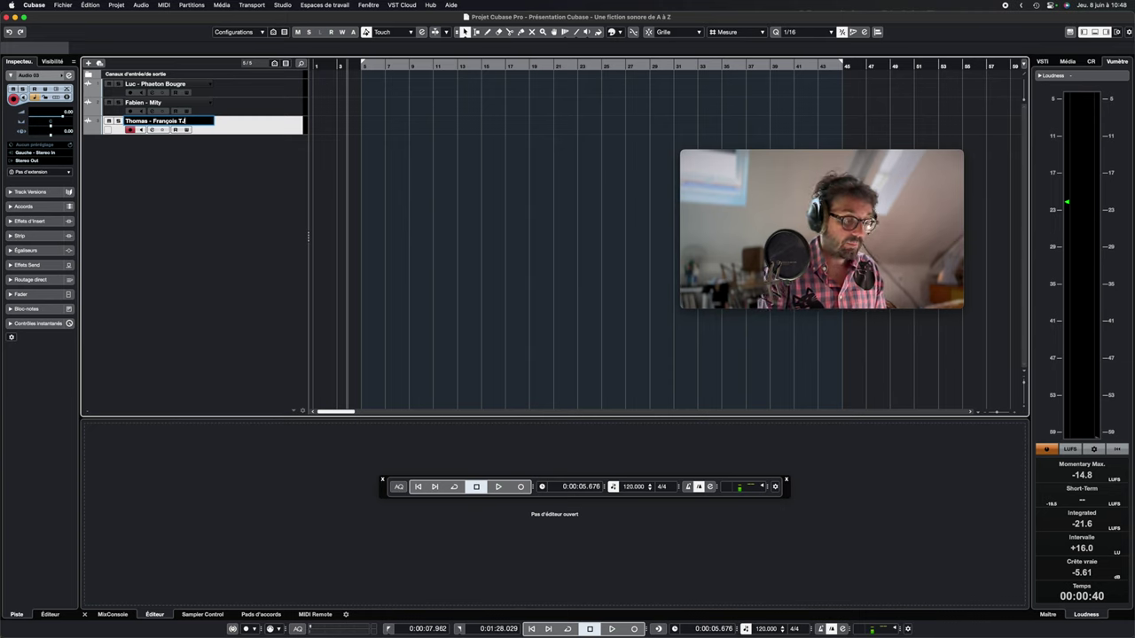
type("P")
key("Return")
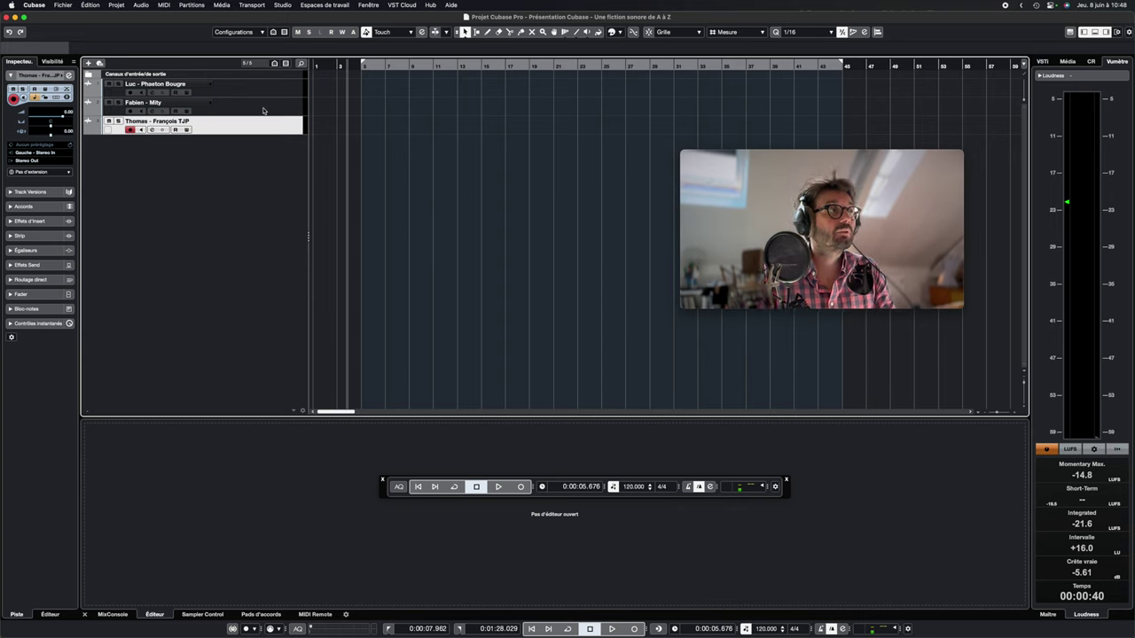
Color the first of the three audio tracks pink
left_click(256, 94)
left_click(256, 111)
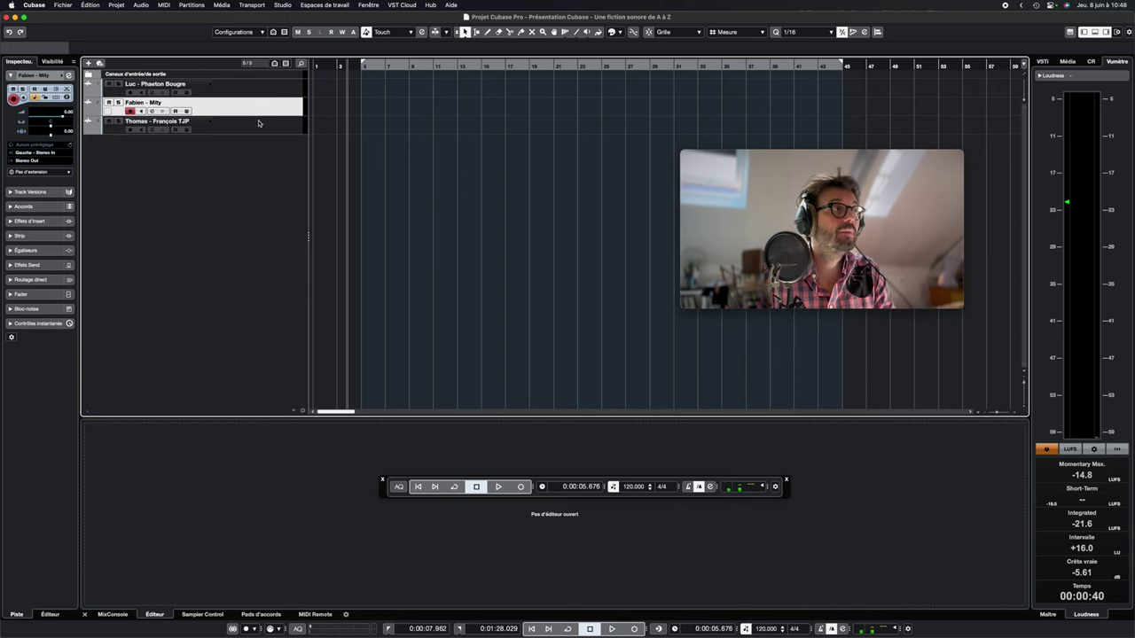
left_click(258, 123)
left_click(246, 91)
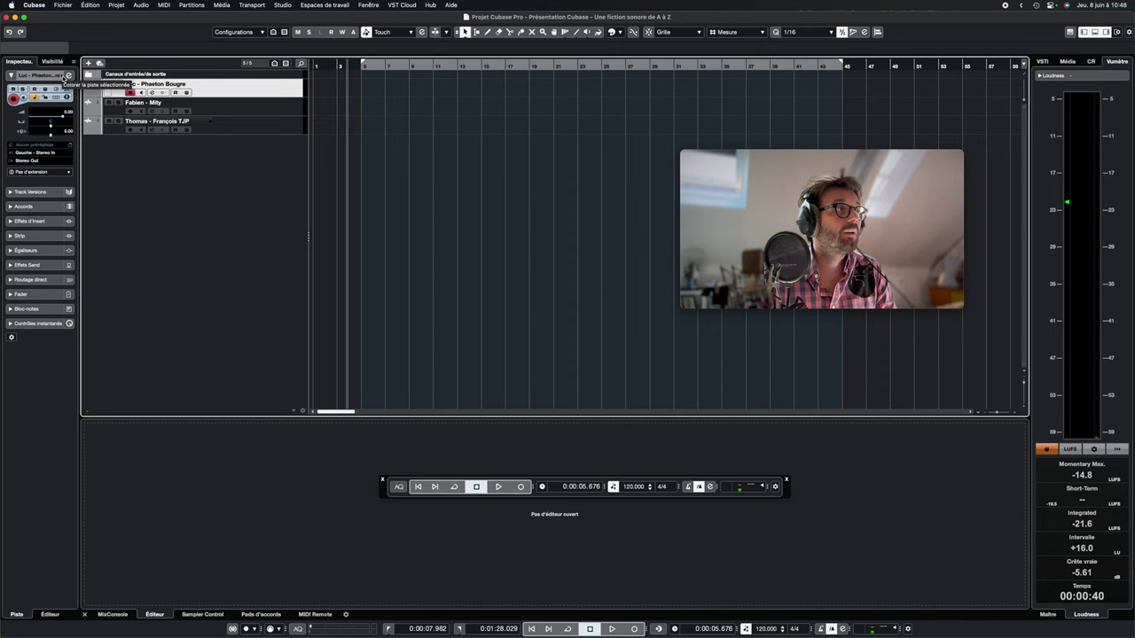
left_click(69, 75)
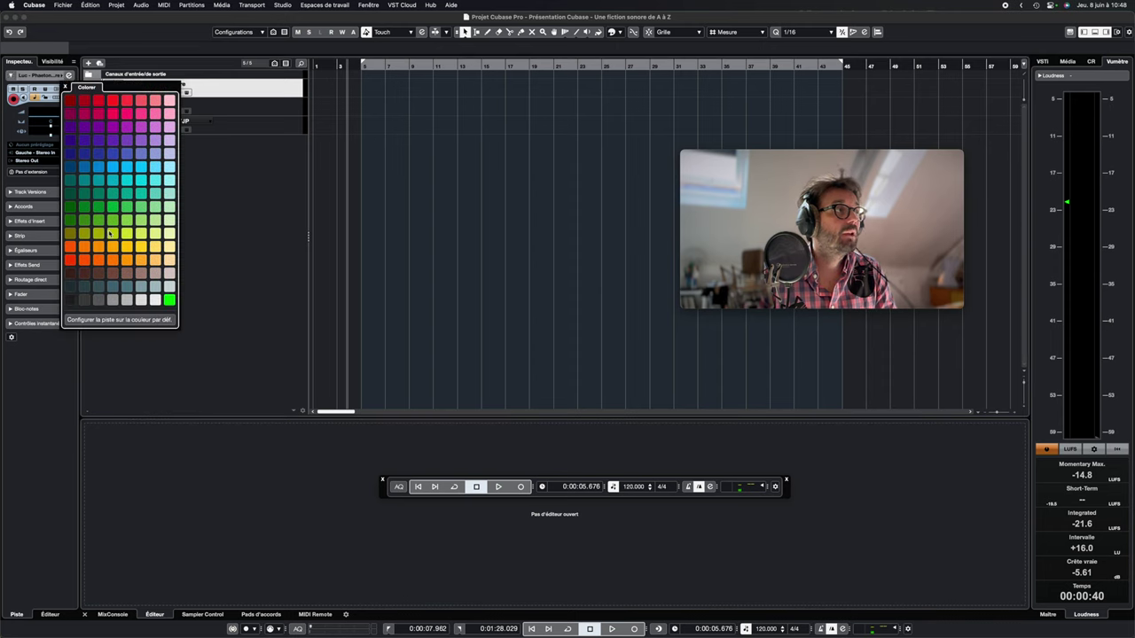
left_click(156, 112)
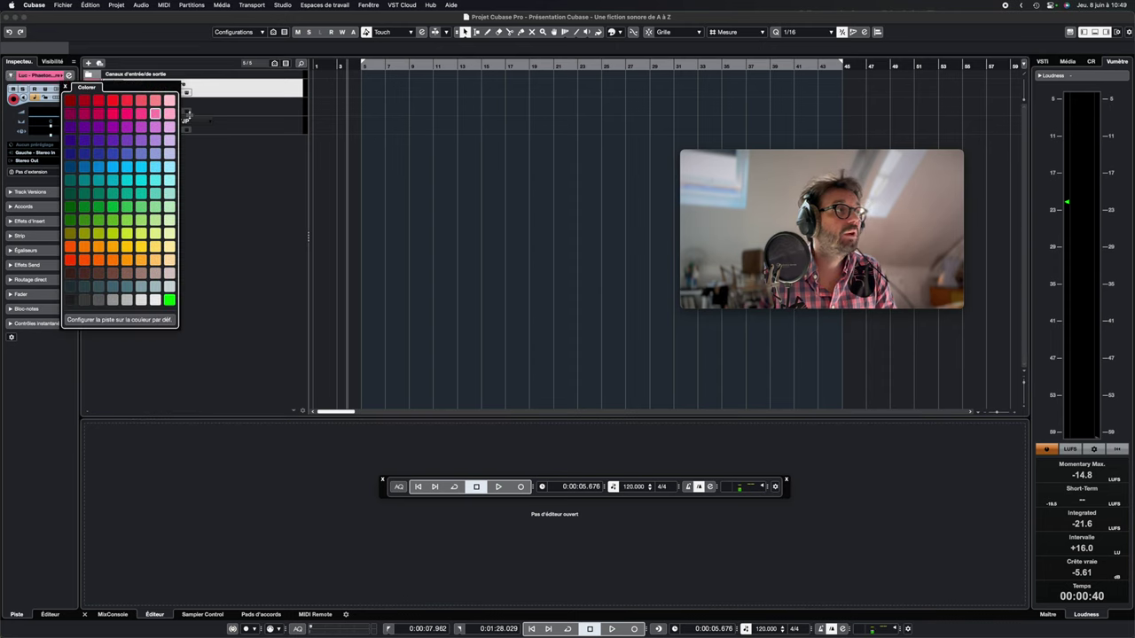
Color the second voice actor's audio track periwinkle blue
left_click(255, 111)
left_click(69, 75)
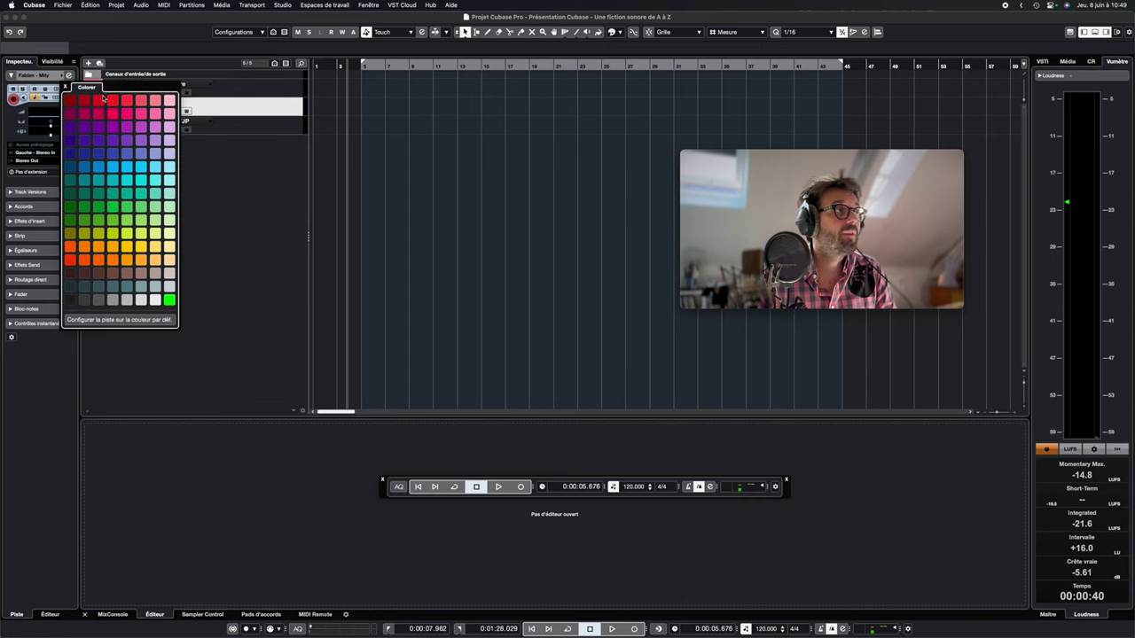
left_click(141, 153)
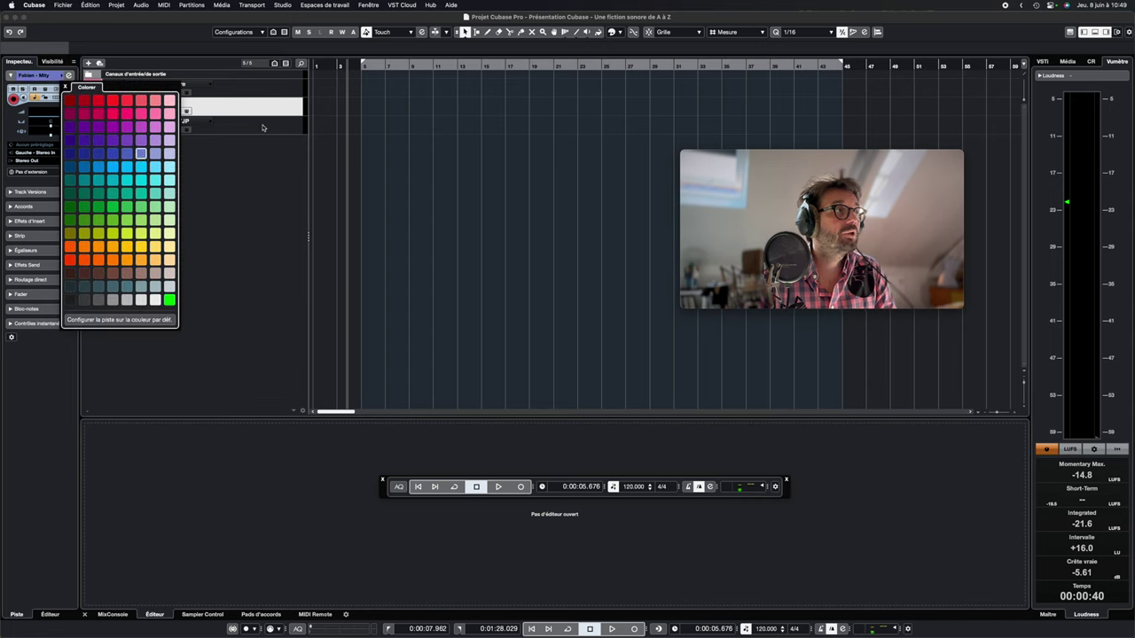
Color the third voice actor's audio track green
left_click(264, 125)
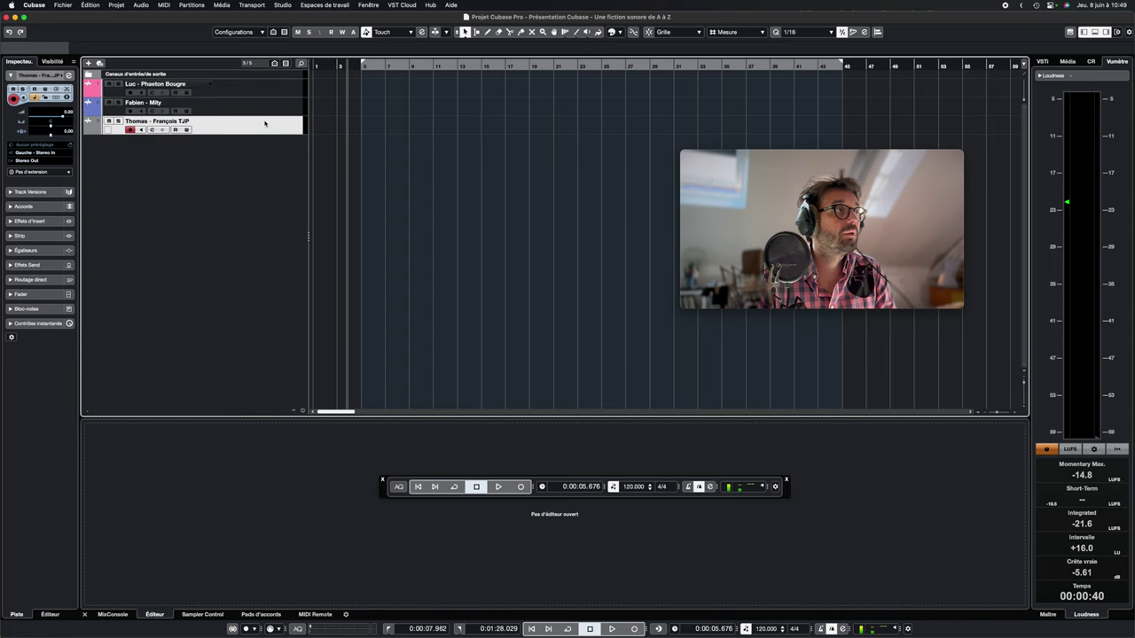
left_click(69, 76)
left_click(142, 206)
left_click(286, 210)
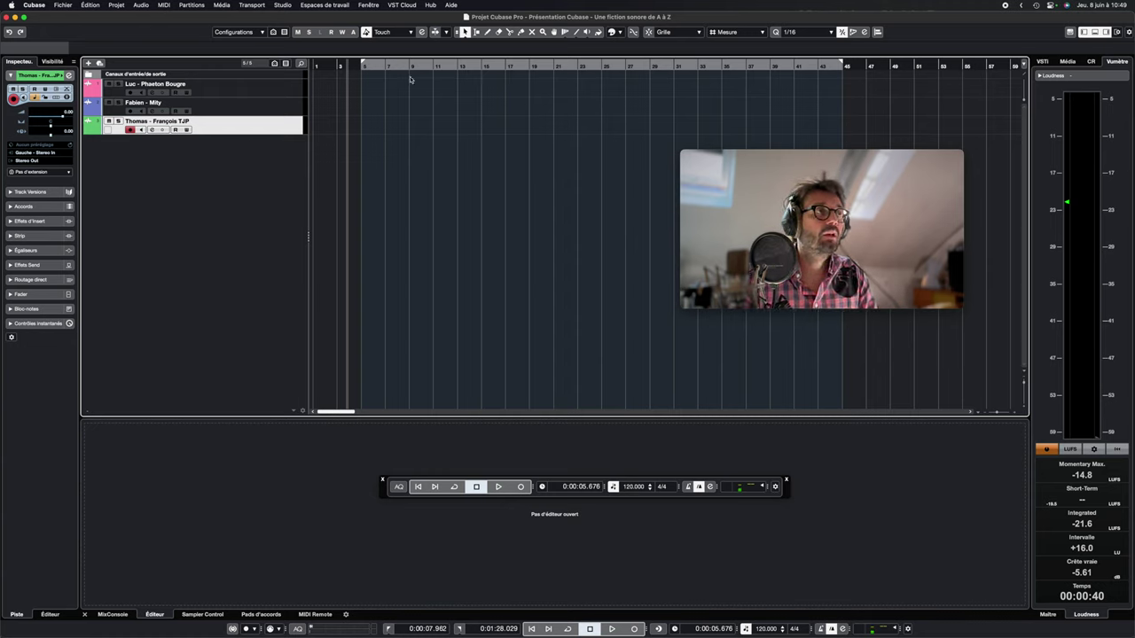
left_click(64, 5)
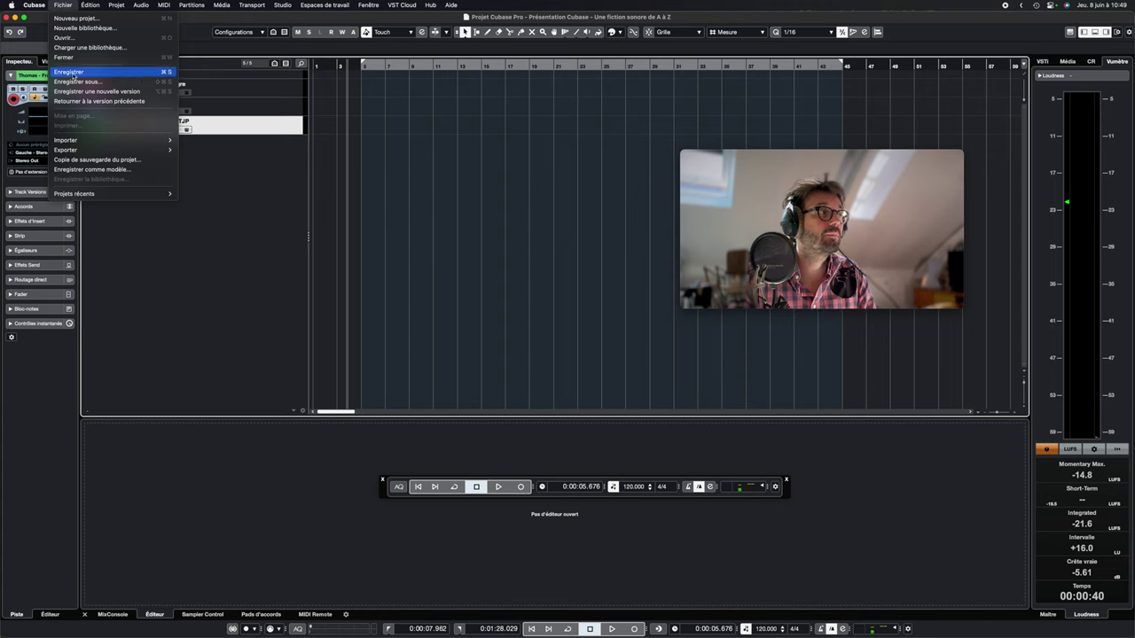
mouse_move(94, 150)
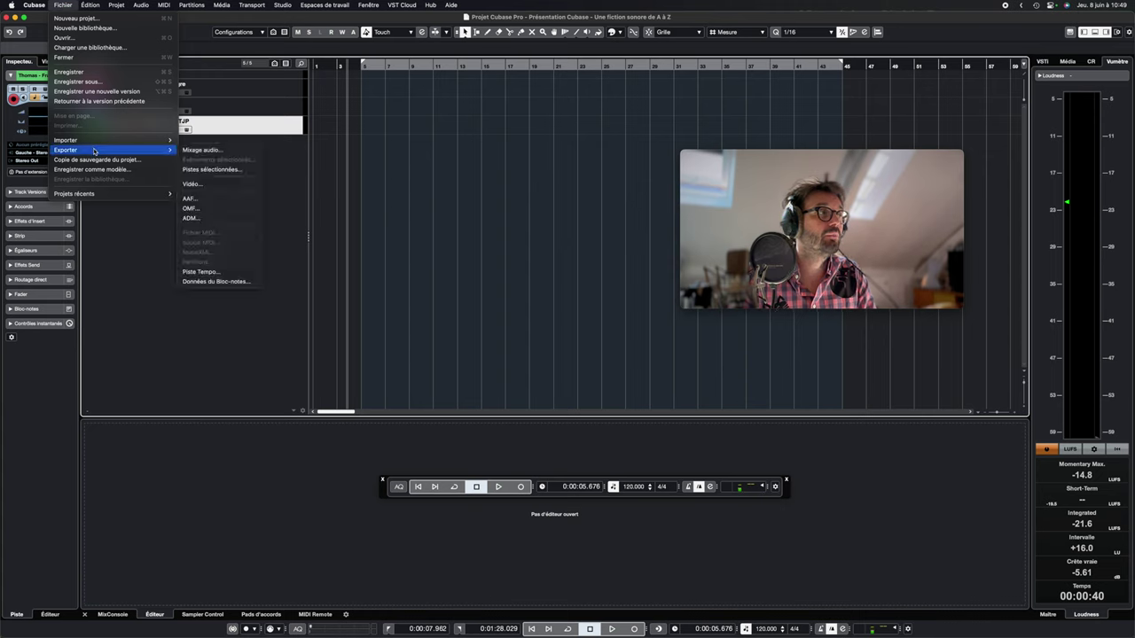
left_click(211, 156)
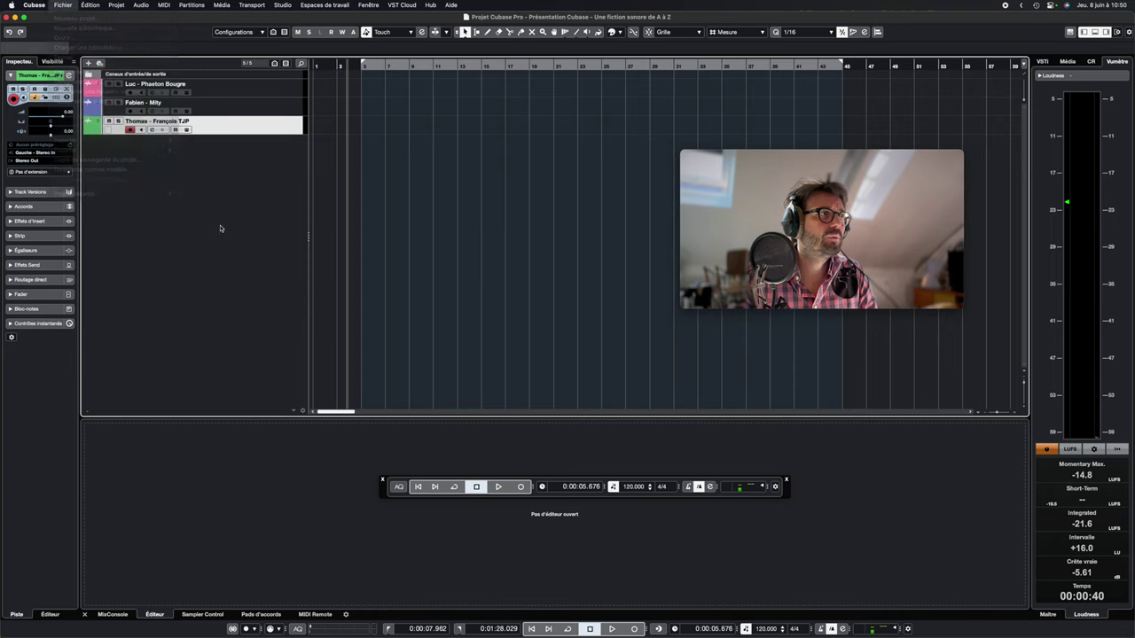
Import the first voice actor's WAV file from the Voix folder onto the pink track, copying the file into the project folder
left_click(242, 92)
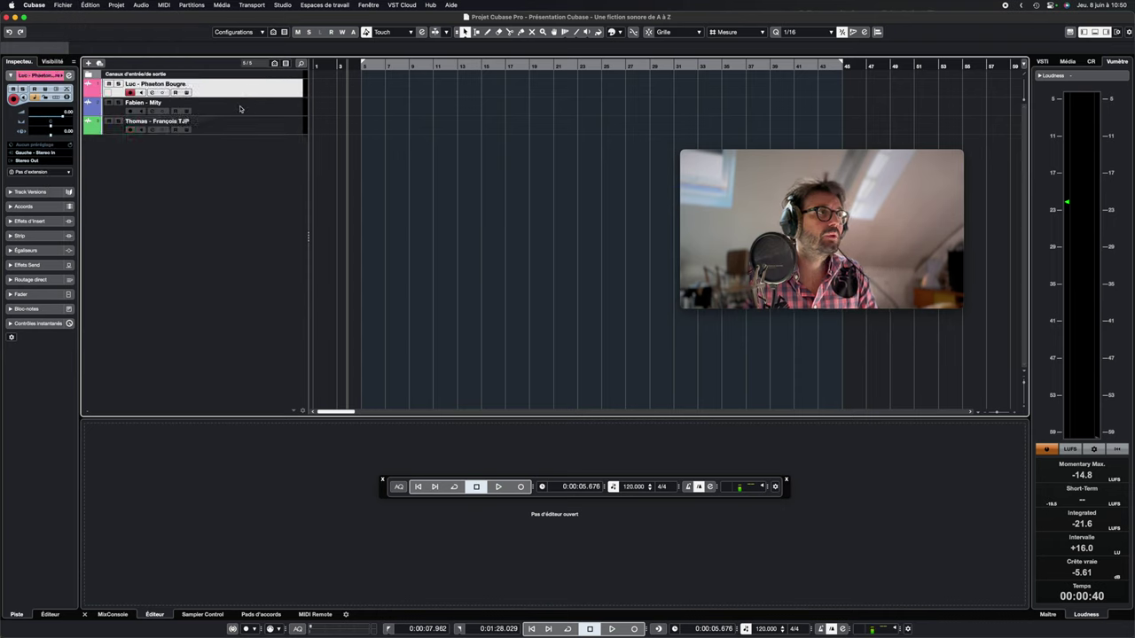
left_click(240, 109)
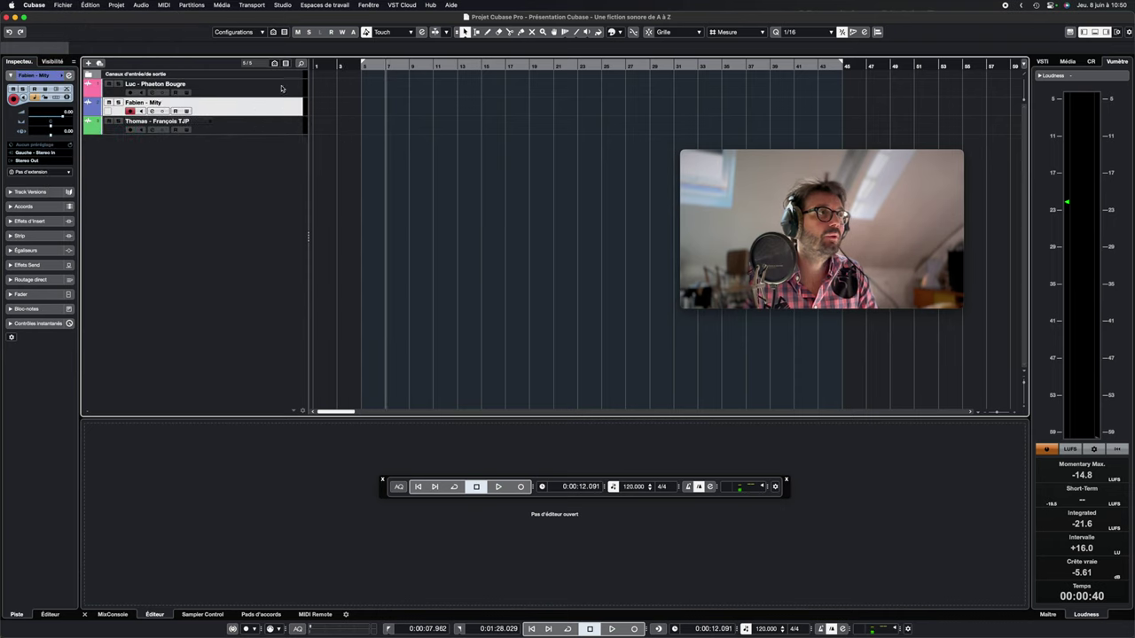
left_click(242, 92)
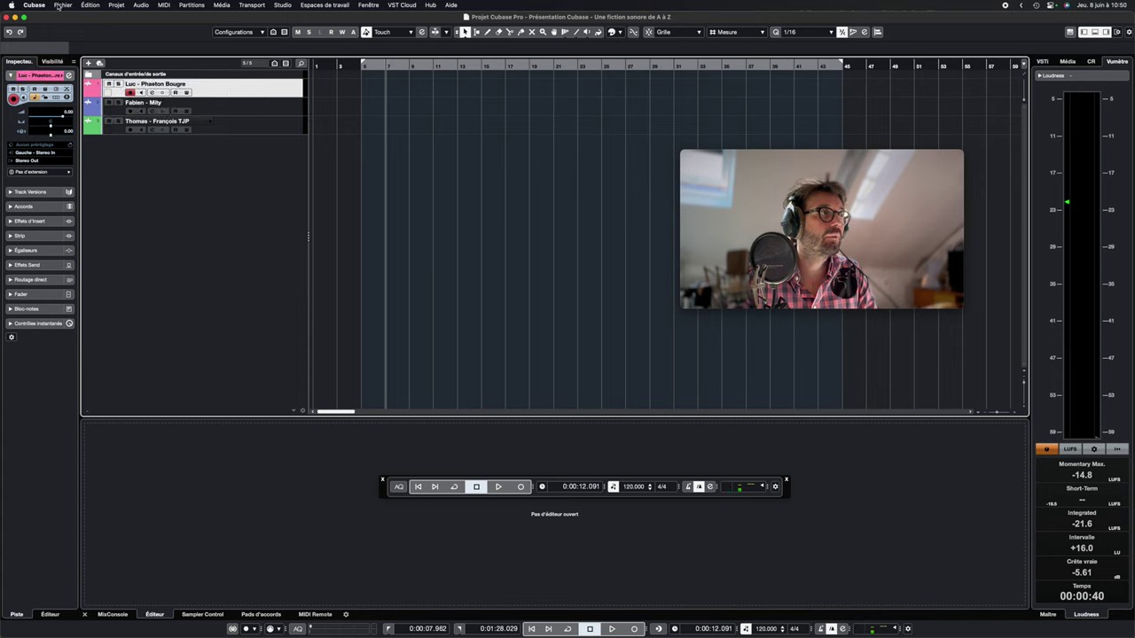
left_click(59, 7)
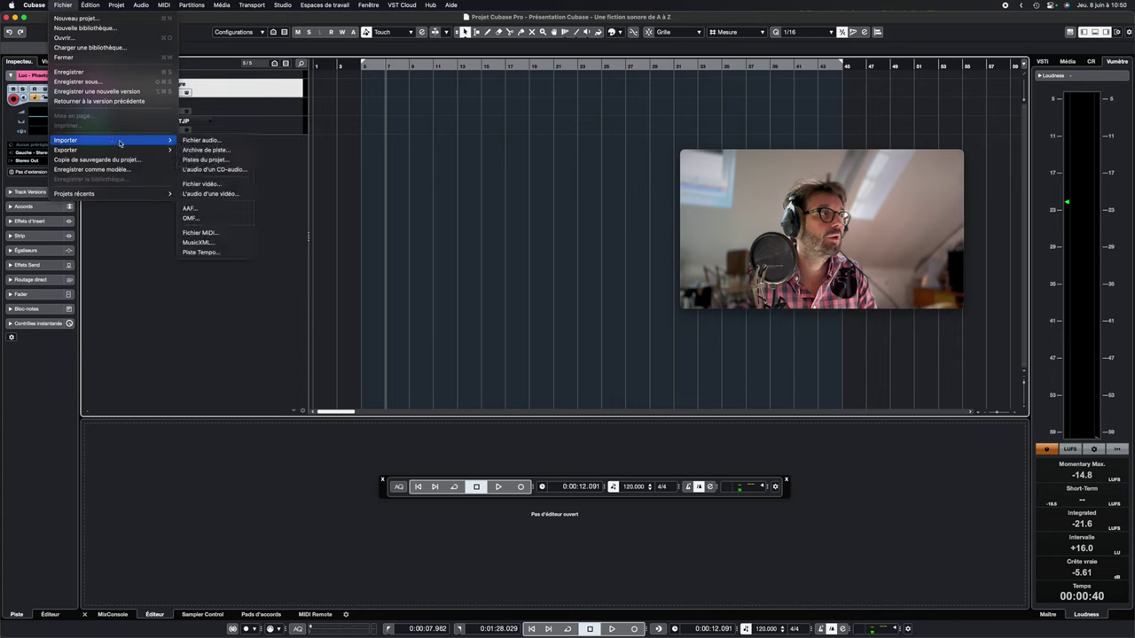
left_click(199, 140)
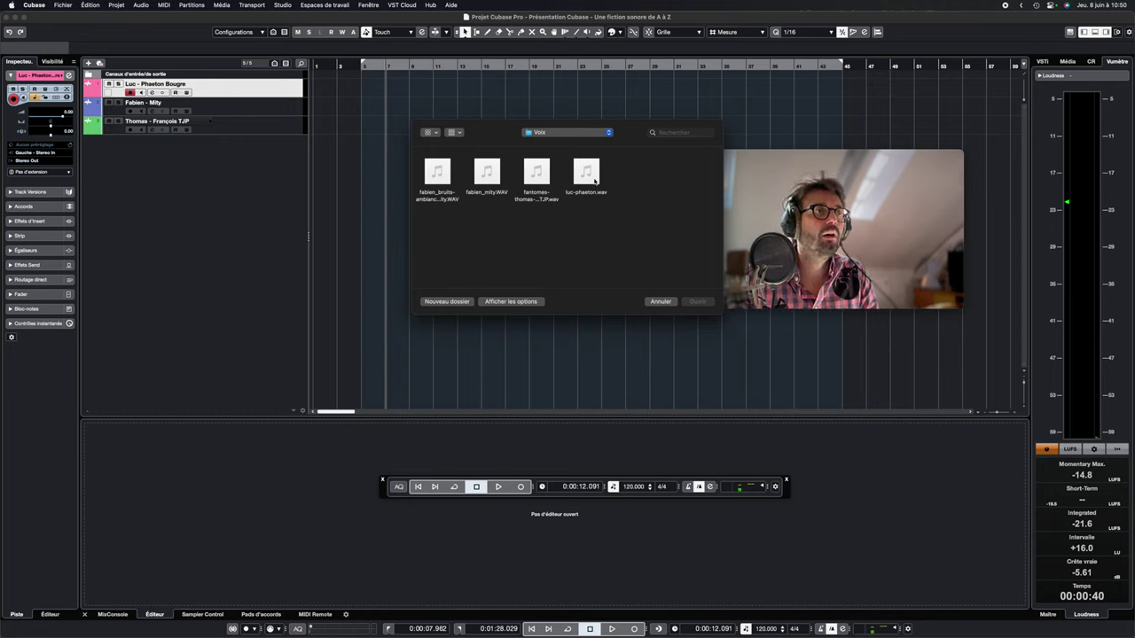
left_click(594, 181)
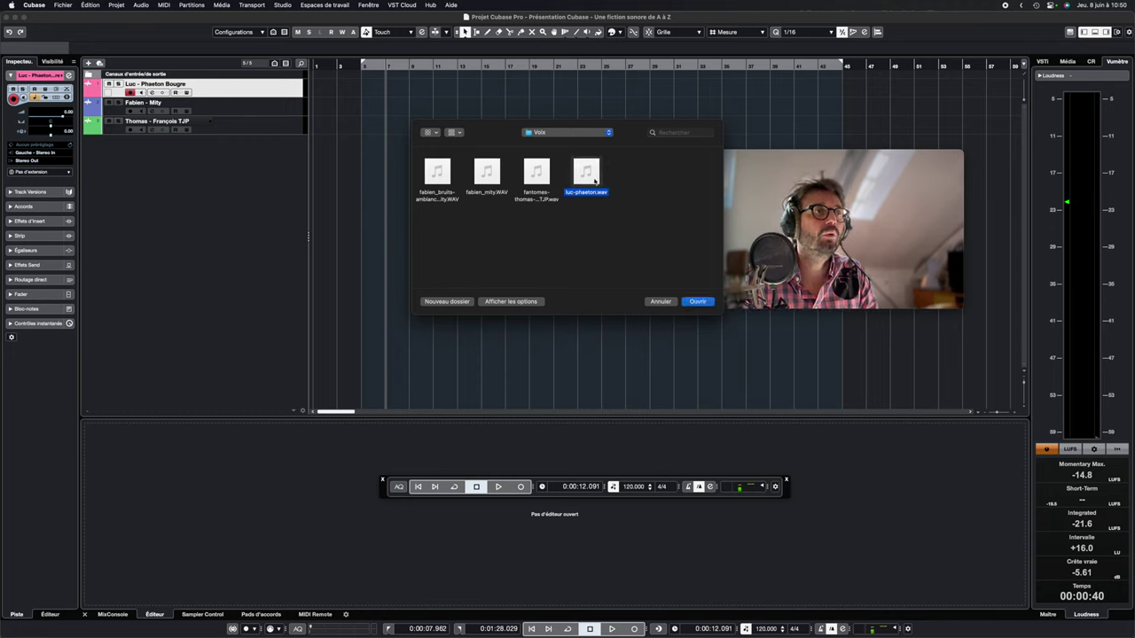
left_click(699, 301)
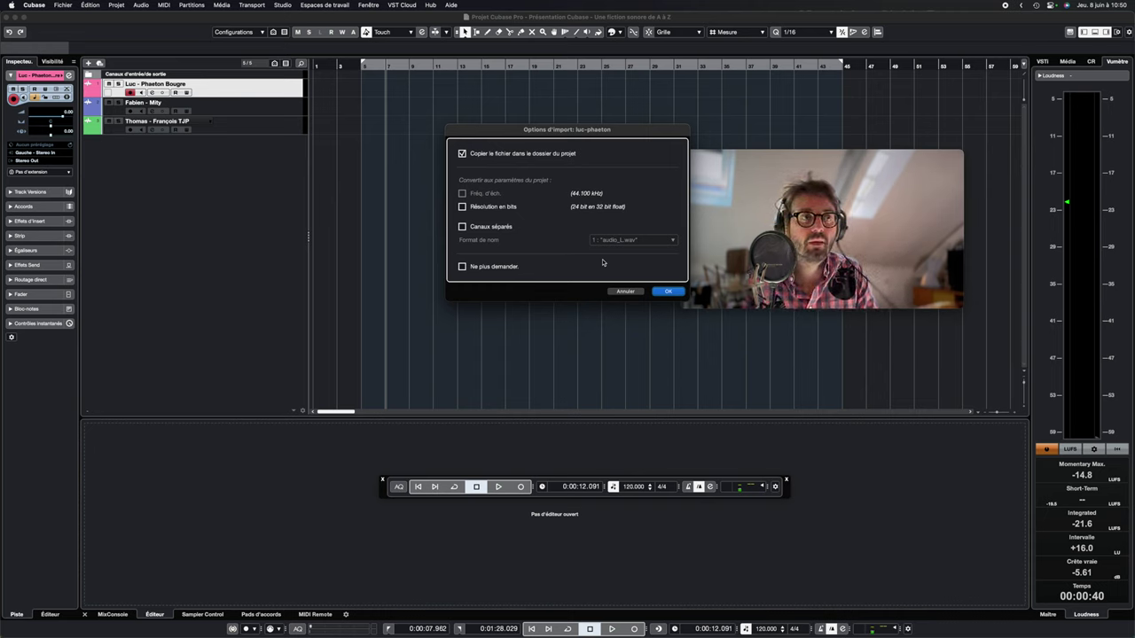
left_click(667, 292)
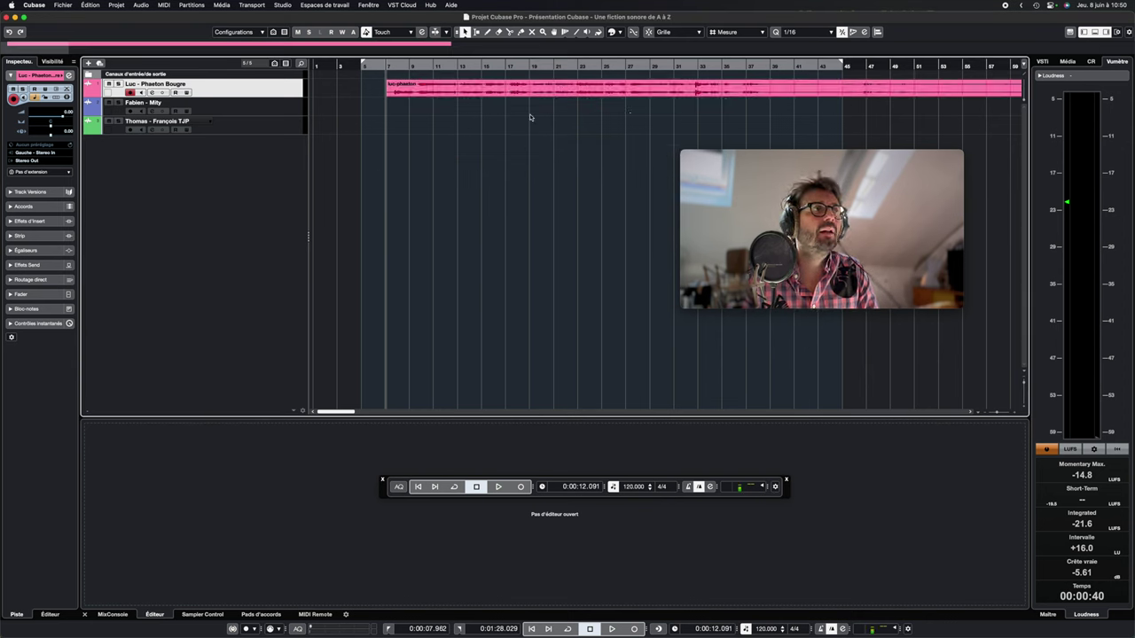
Move the imported pink clip earlier so it starts at the left locator, and place the project cursor at its start
double_click(413, 95)
left_click_drag(413, 95, 395, 95)
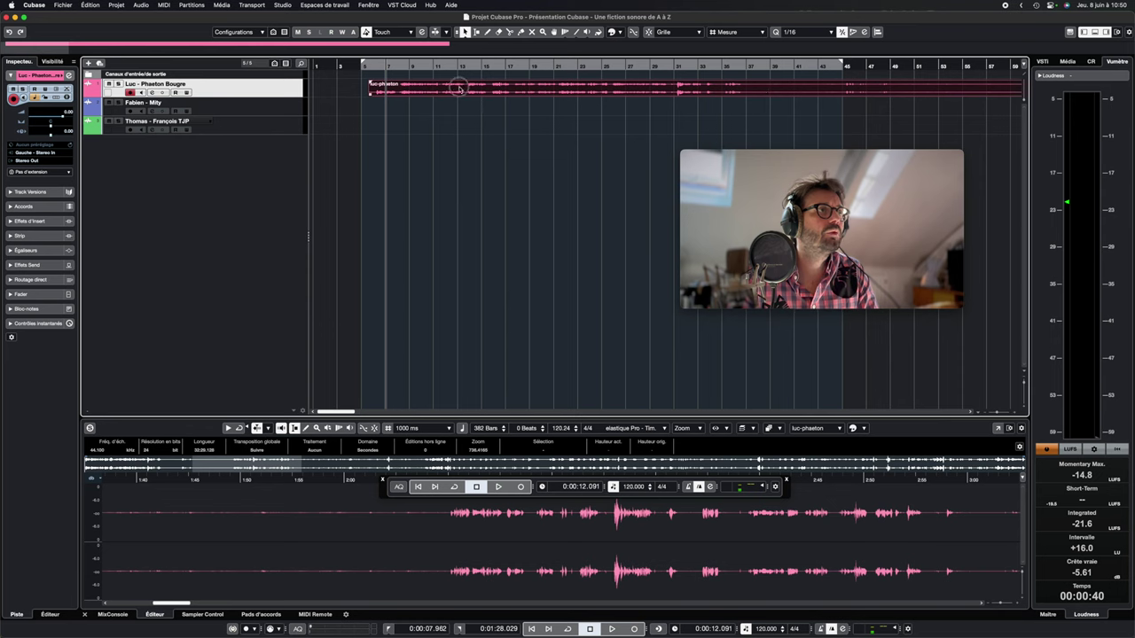
left_click_drag(451, 89, 445, 90)
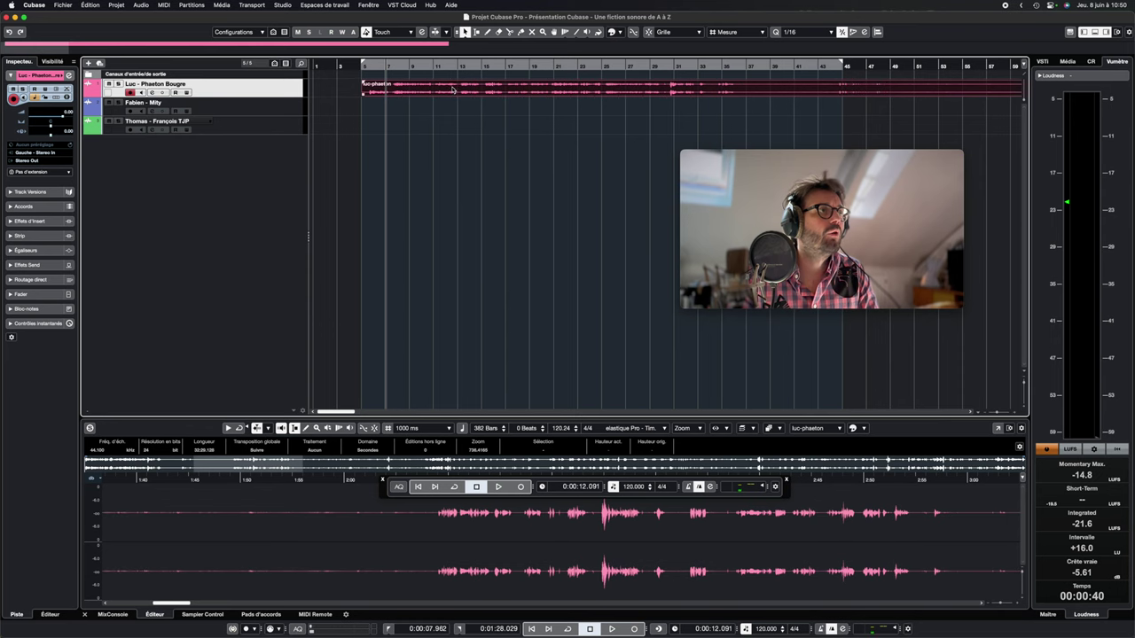
left_click(366, 67)
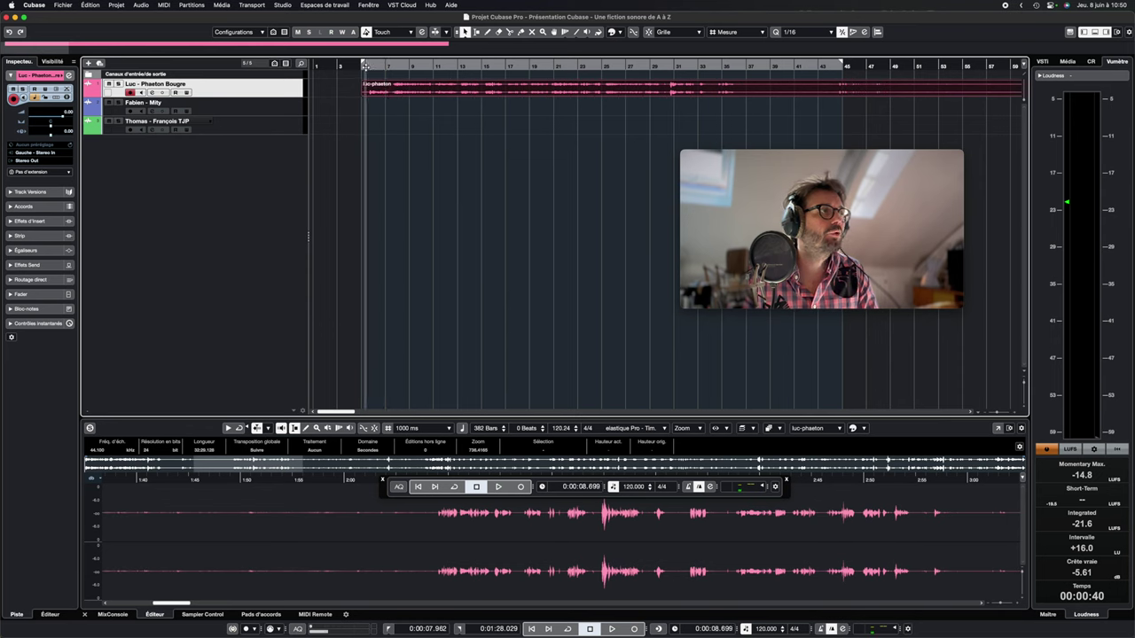
Import the second voice actor's WAV file onto the blue track, reusing the existing media, and align its start with the pink clip
left_click(252, 111)
left_click(62, 5)
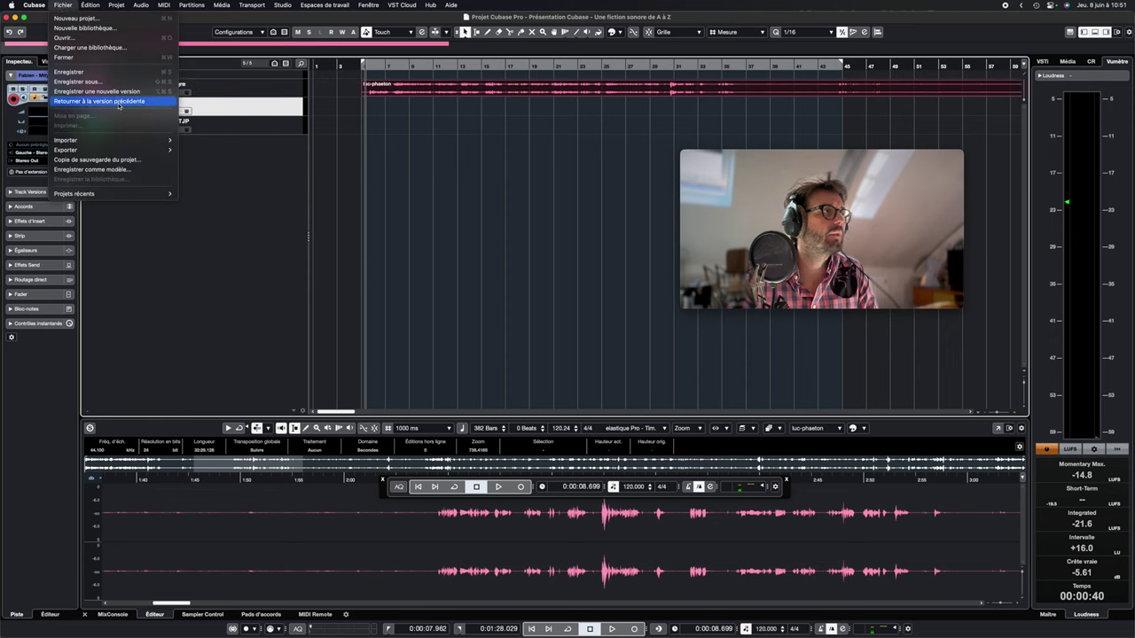
mouse_move(121, 139)
left_click(195, 141)
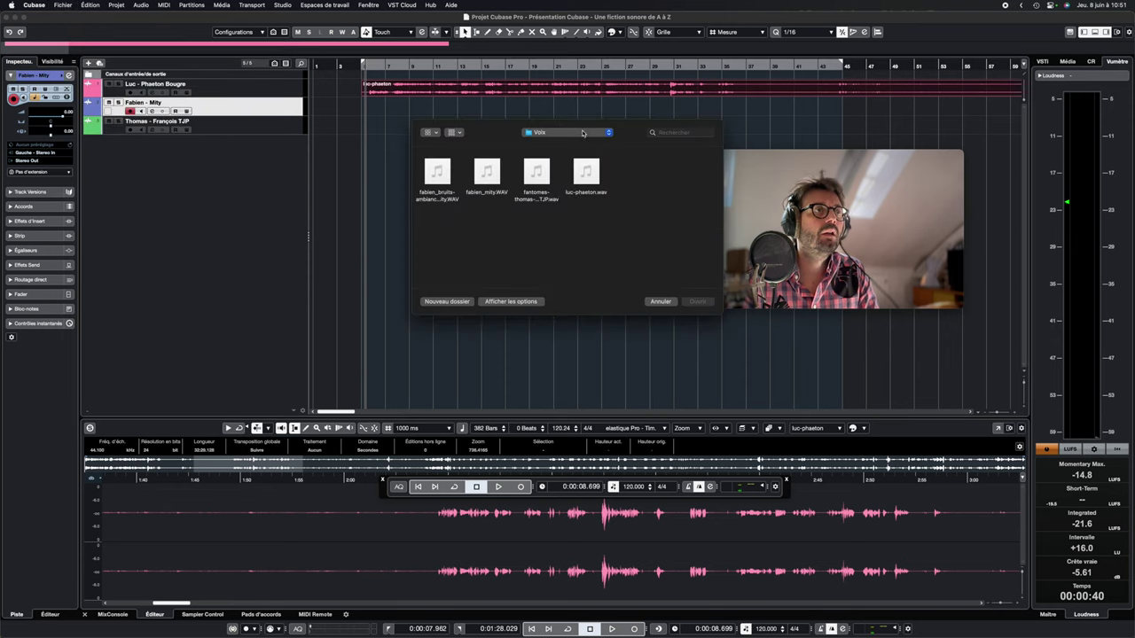
left_click(494, 164)
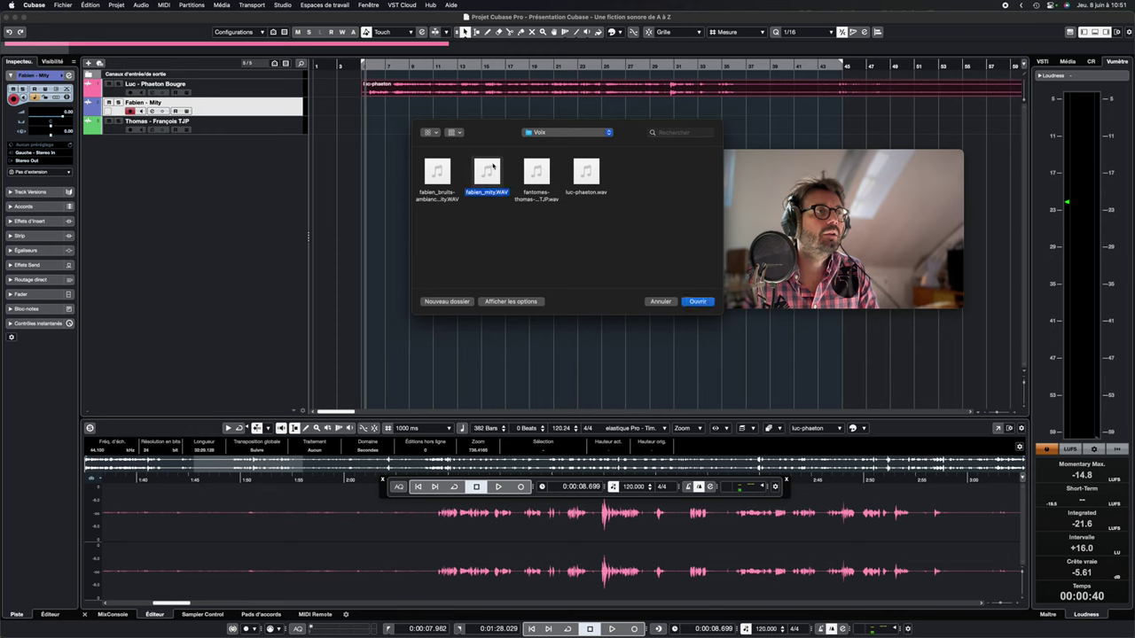
left_click(691, 301)
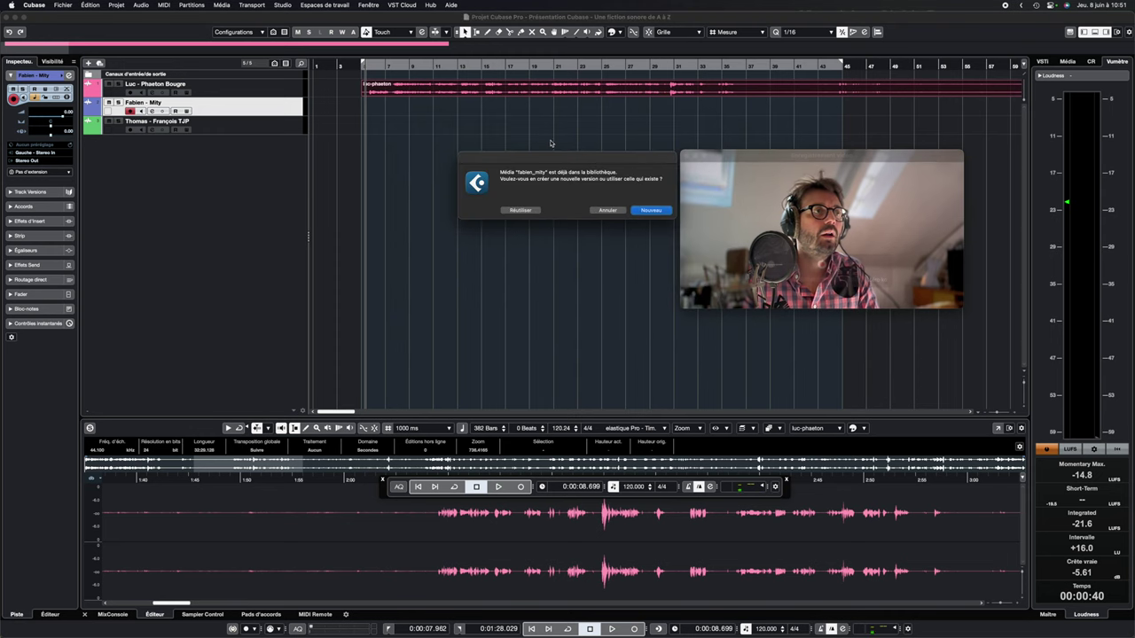
left_click(520, 210)
left_click_drag(424, 114, 421, 113)
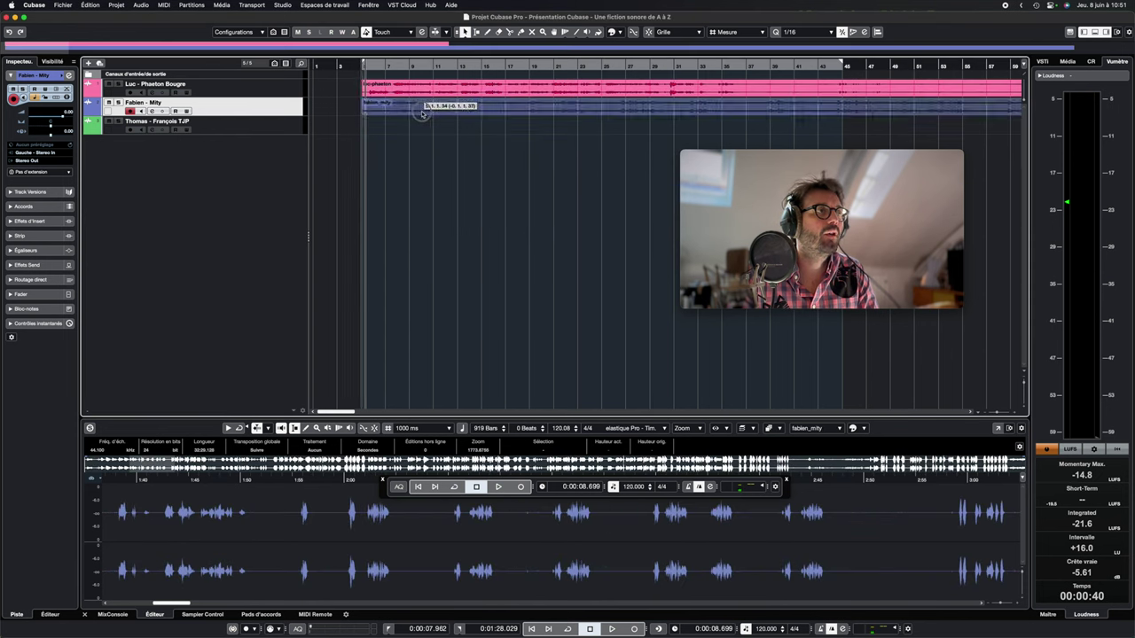
Import the third voice actor's WAV file onto the green track, copying it into the project folder, and select the new clip
left_click(255, 127)
left_click(62, 5)
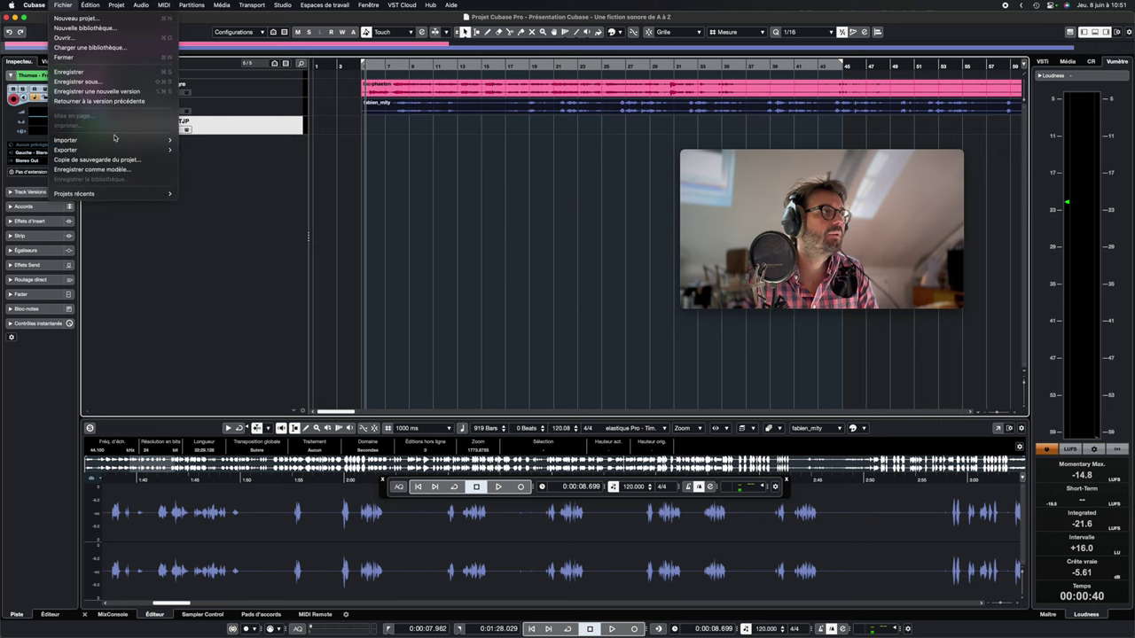
mouse_move(113, 140)
left_click(208, 140)
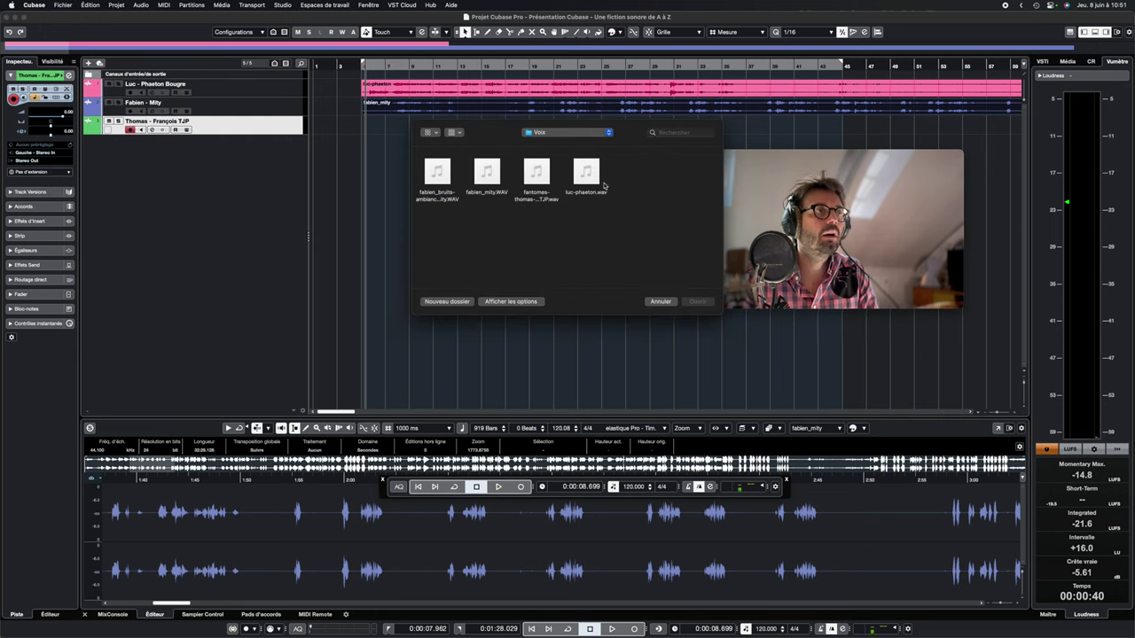
double_click(539, 168)
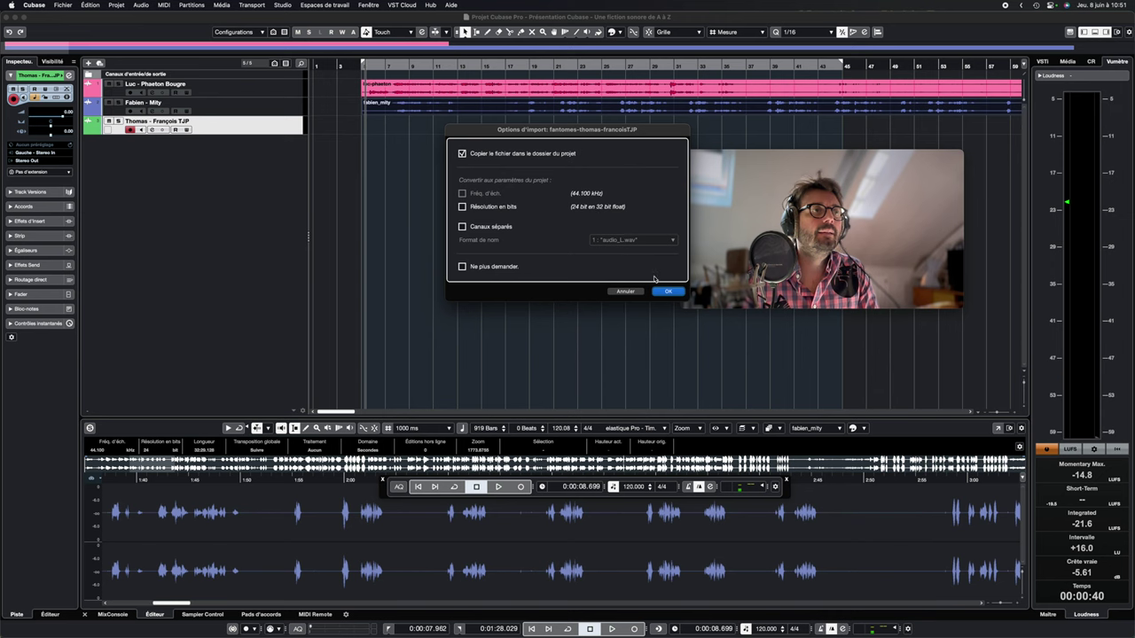
left_click(666, 289)
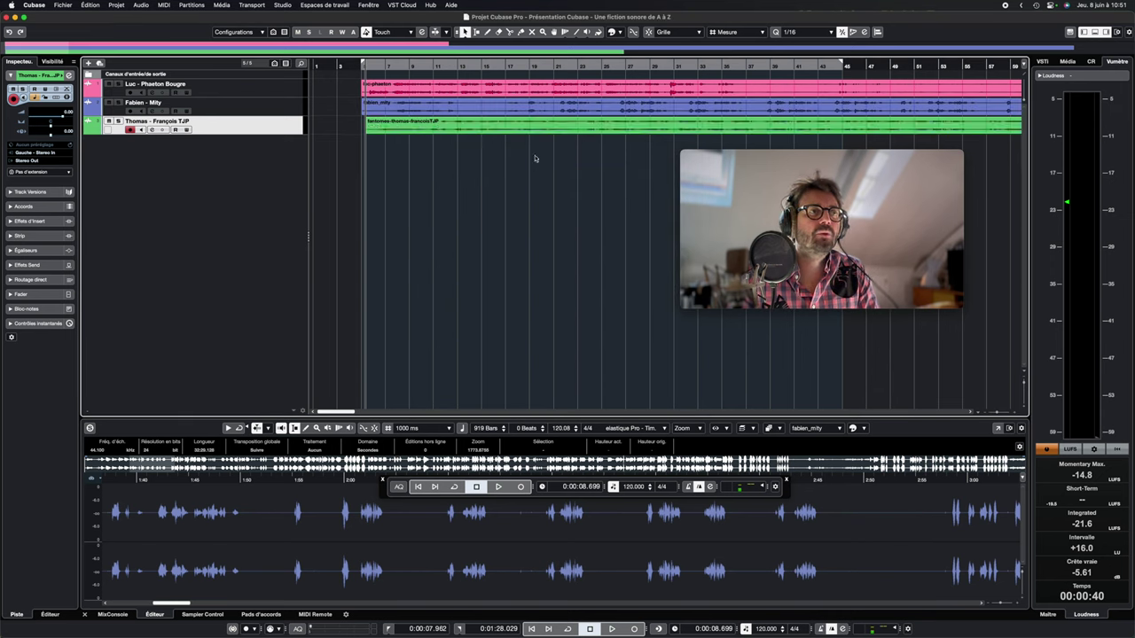
left_click(391, 125)
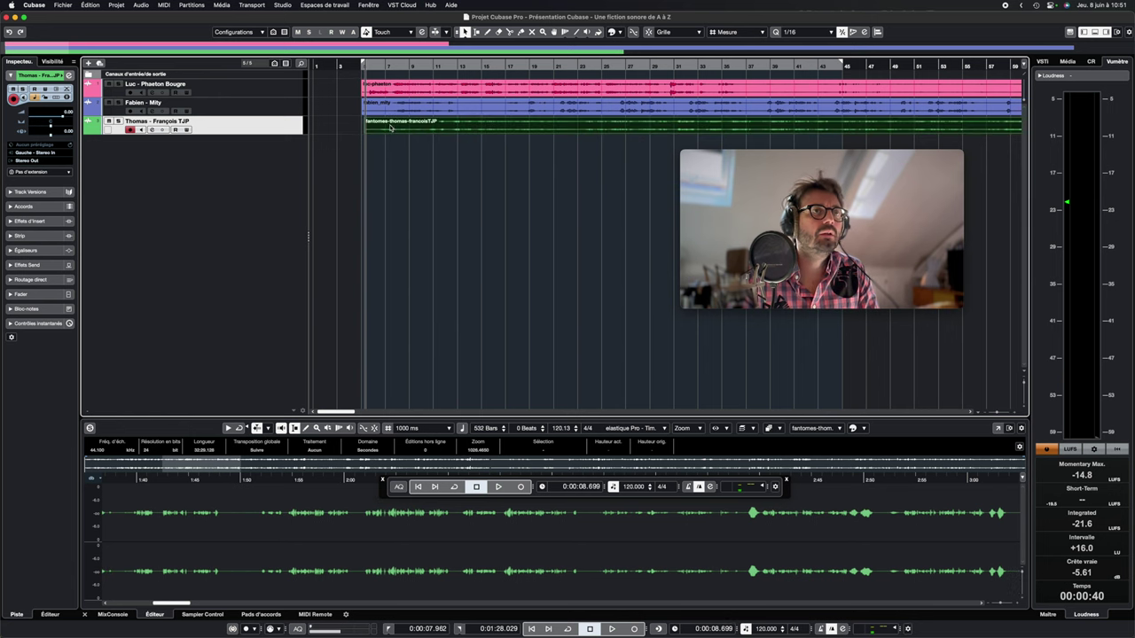
Play the three voice tracks together from near their start, skip ahead about 13 seconds to another passage, and stop playback
left_click_drag(995, 411, 980, 411)
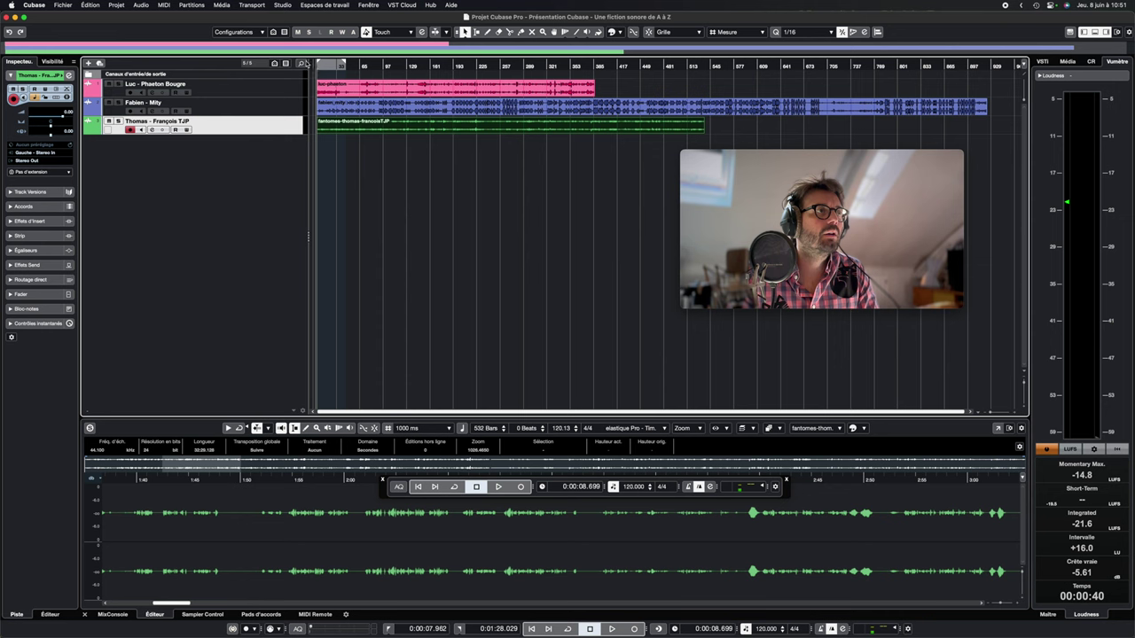
mouse_move(608, 65)
left_mouse_down()
mouse_move(942, 66)
mouse_move(427, 69)
mouse_move(843, 71)
mouse_move(546, 70)
mouse_move(629, 69)
left_mouse_up()
left_click(321, 65)
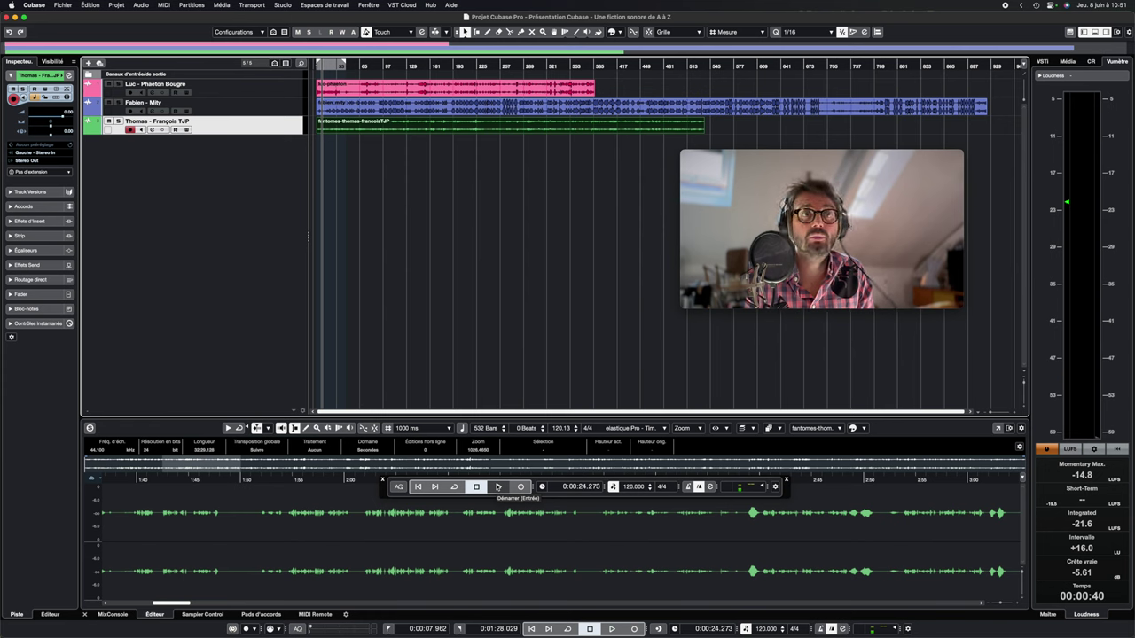
left_click(497, 487)
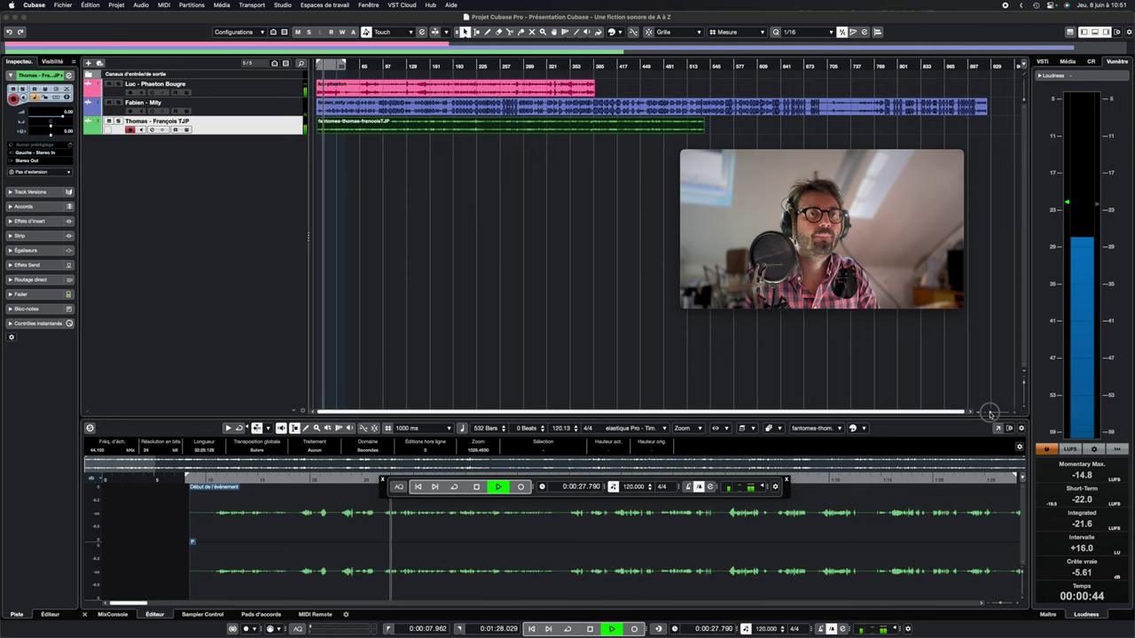
left_click_drag(990, 414, 388, 413)
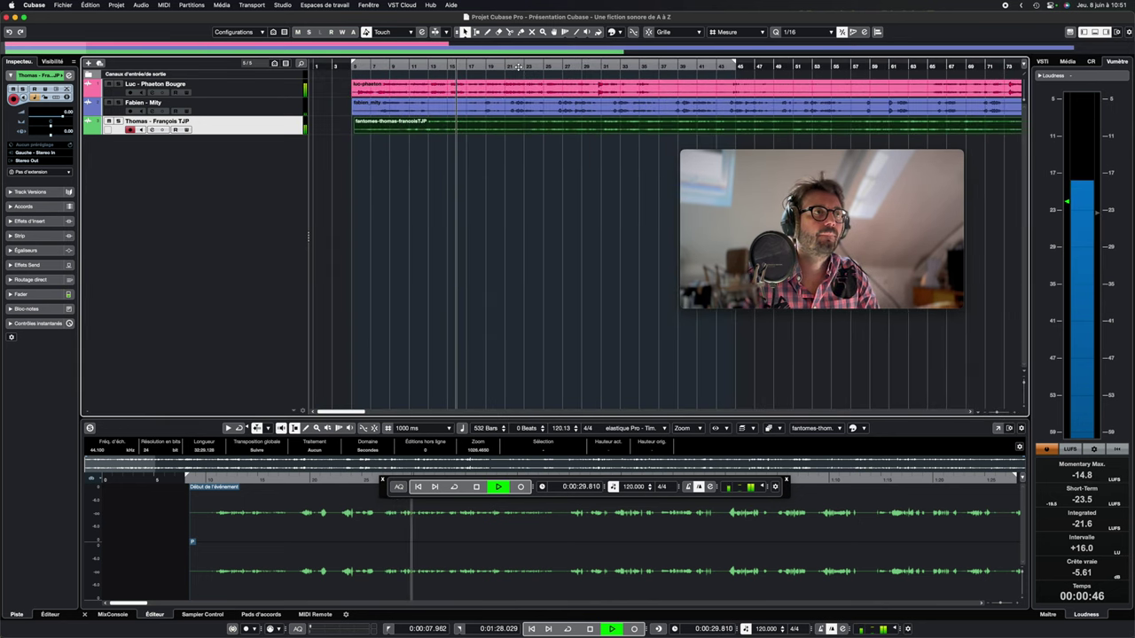
left_click(517, 67)
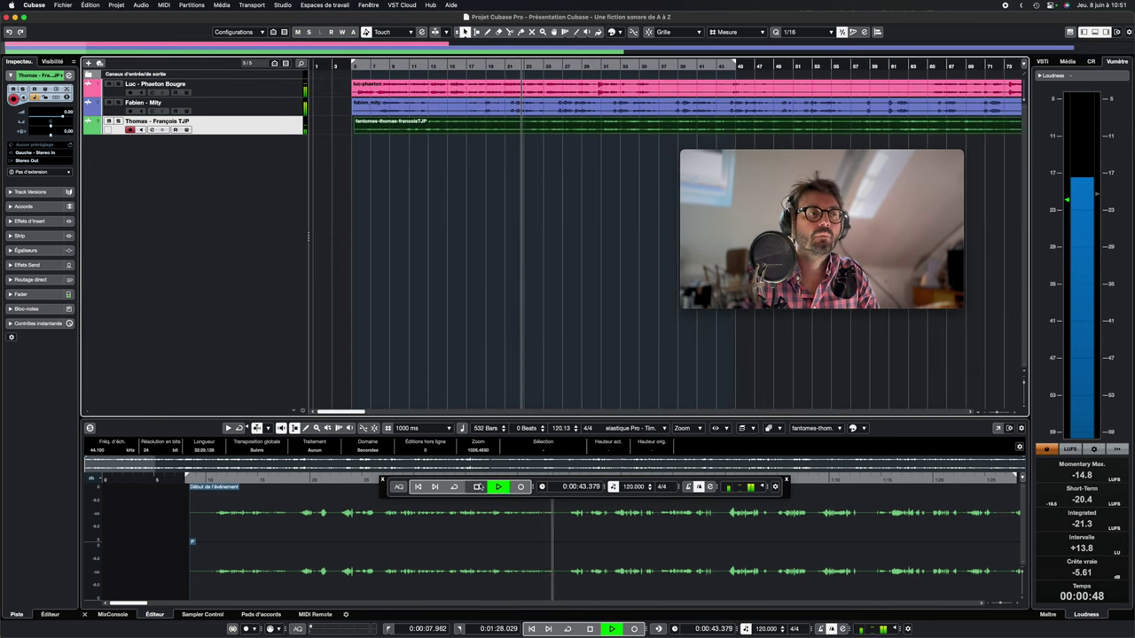
left_click(476, 487)
Split the blue clip at two points and move its last piece later, to the project cursor
mouse_move(866, 178)
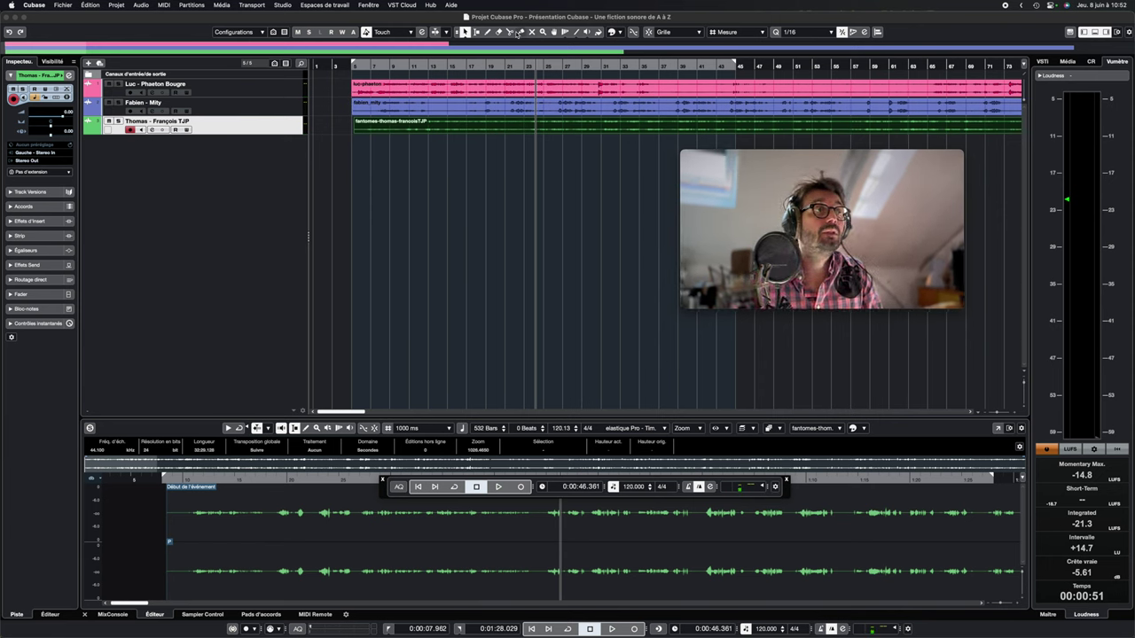
left_click(510, 32)
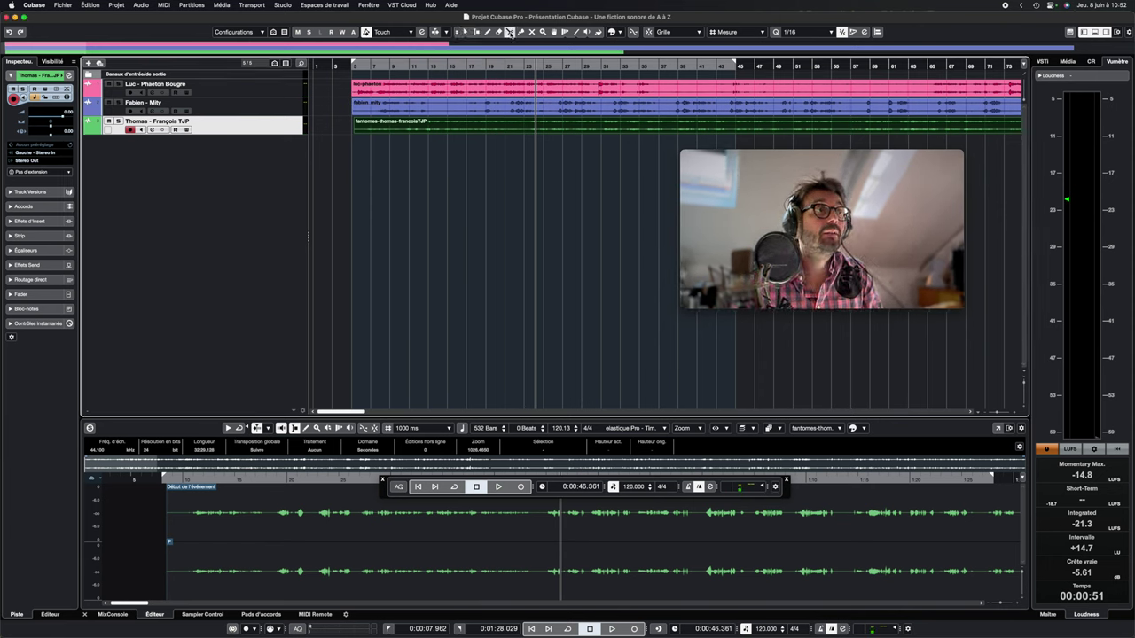
left_click(444, 108)
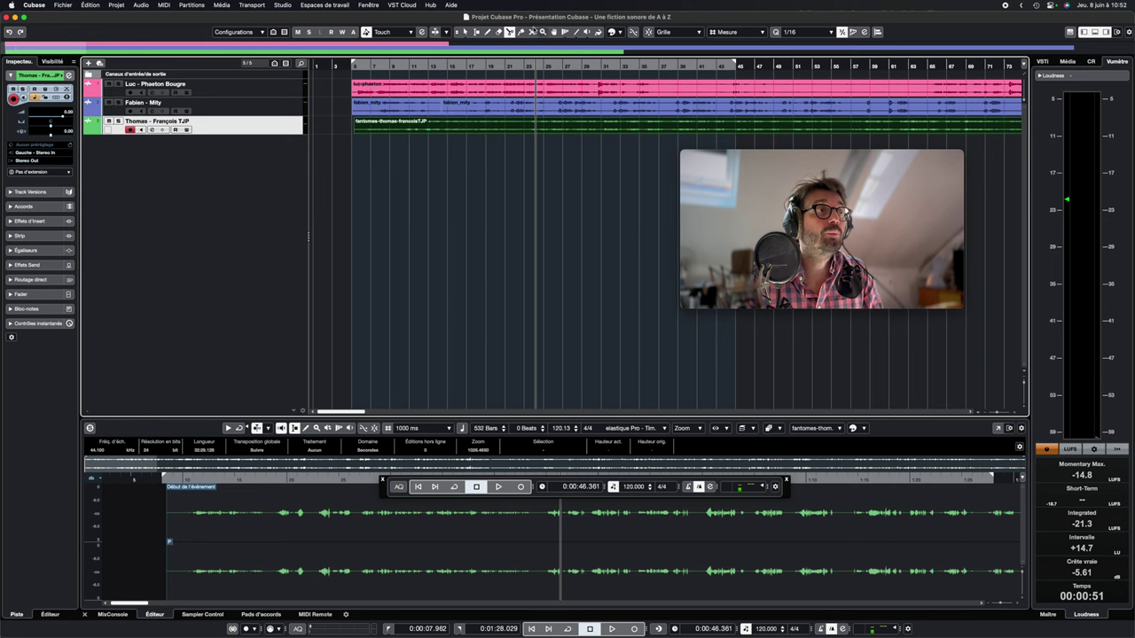
left_click(494, 107)
left_click(464, 32)
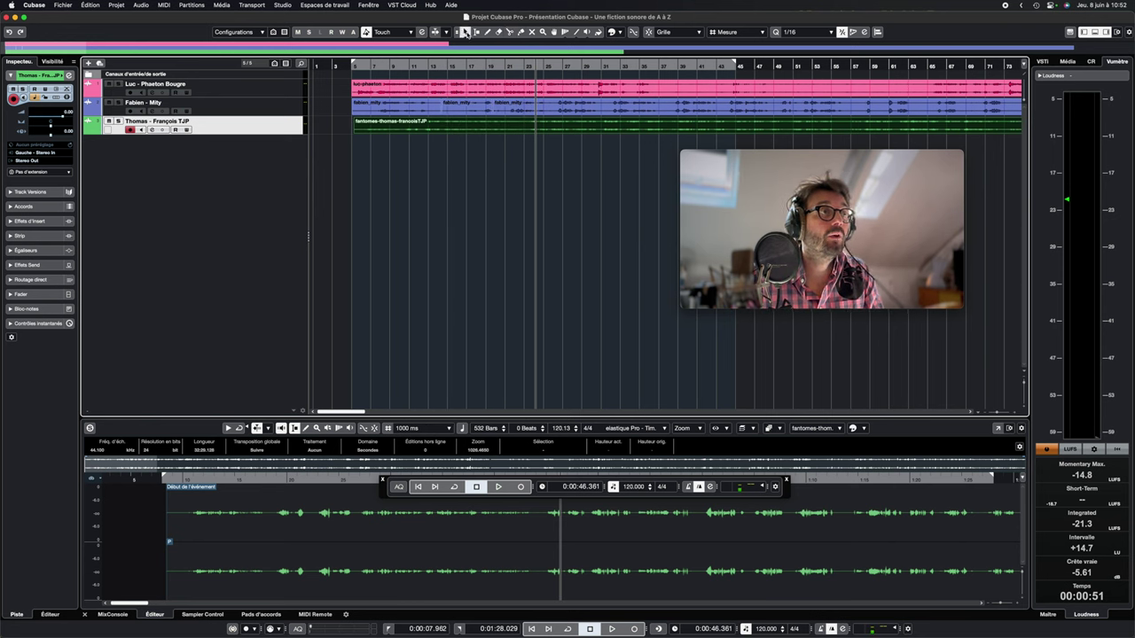
left_click_drag(514, 108, 559, 114)
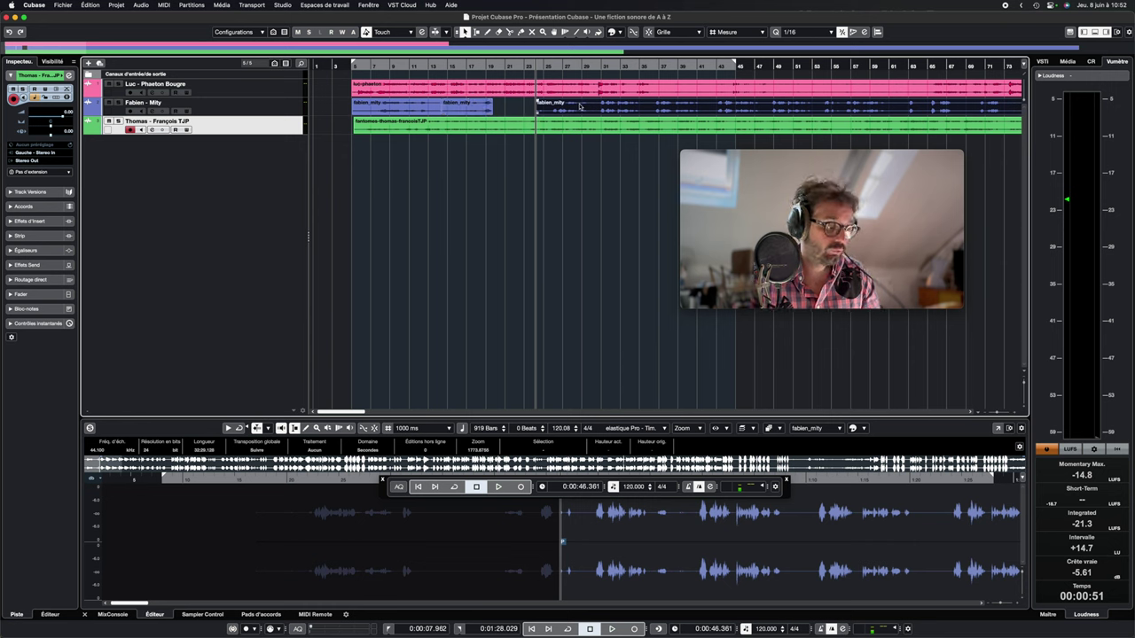
Undo the move of the last blue piece and both splits of the blue clip
key("super+z")
key("super+z")
key("super+z")
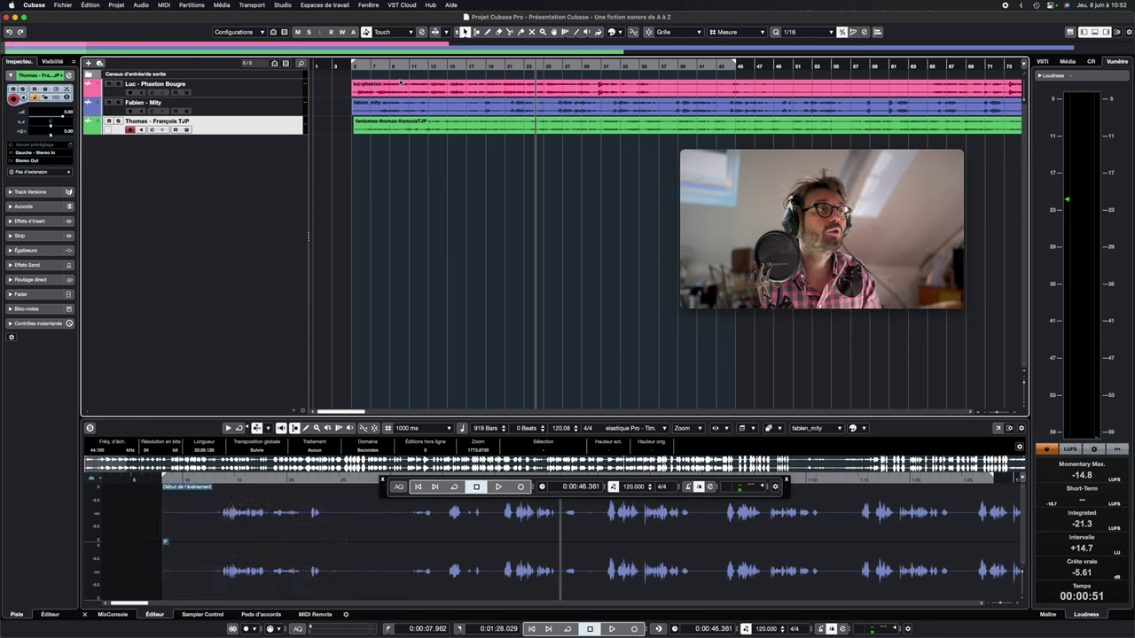
left_click(62, 7)
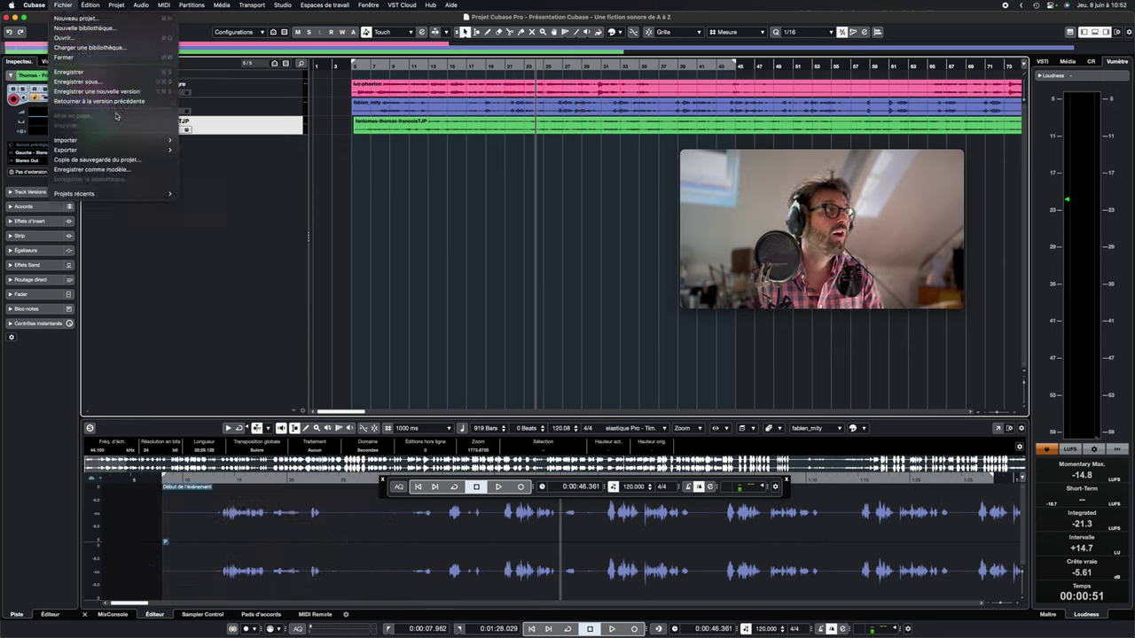
left_click(240, 125)
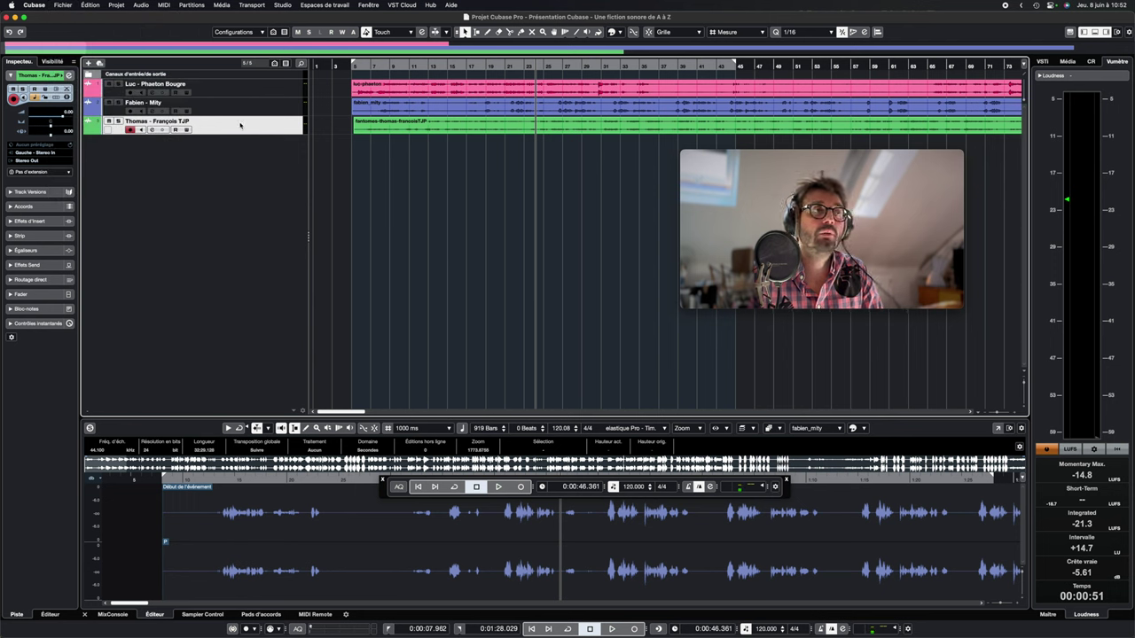
left_click_drag(392, 129, 390, 130)
left_click(417, 141)
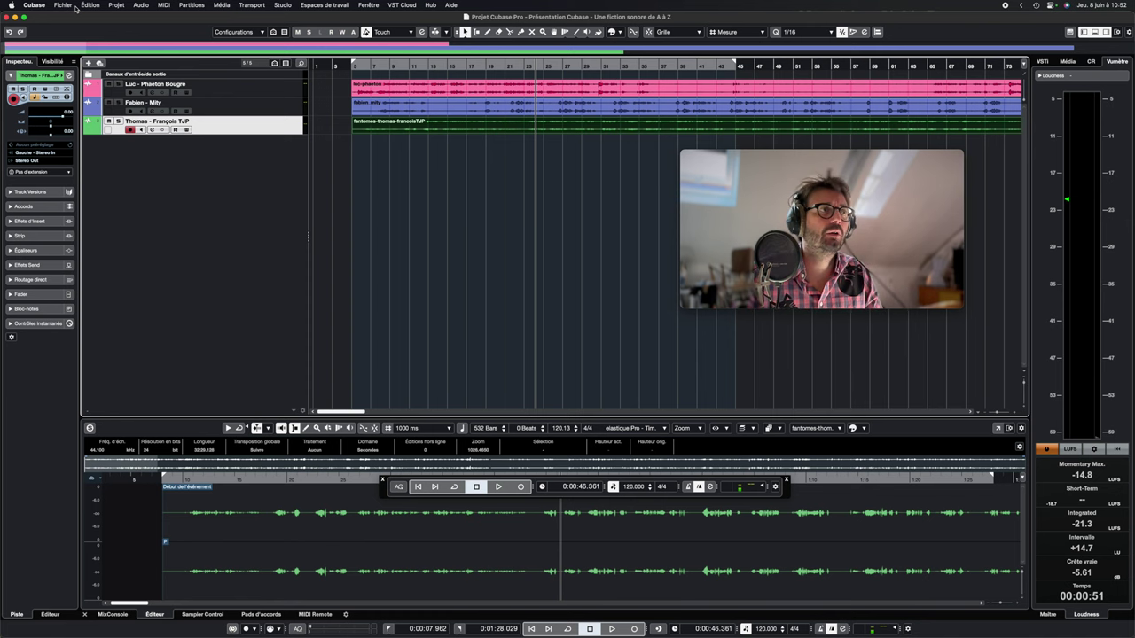
left_click(406, 82)
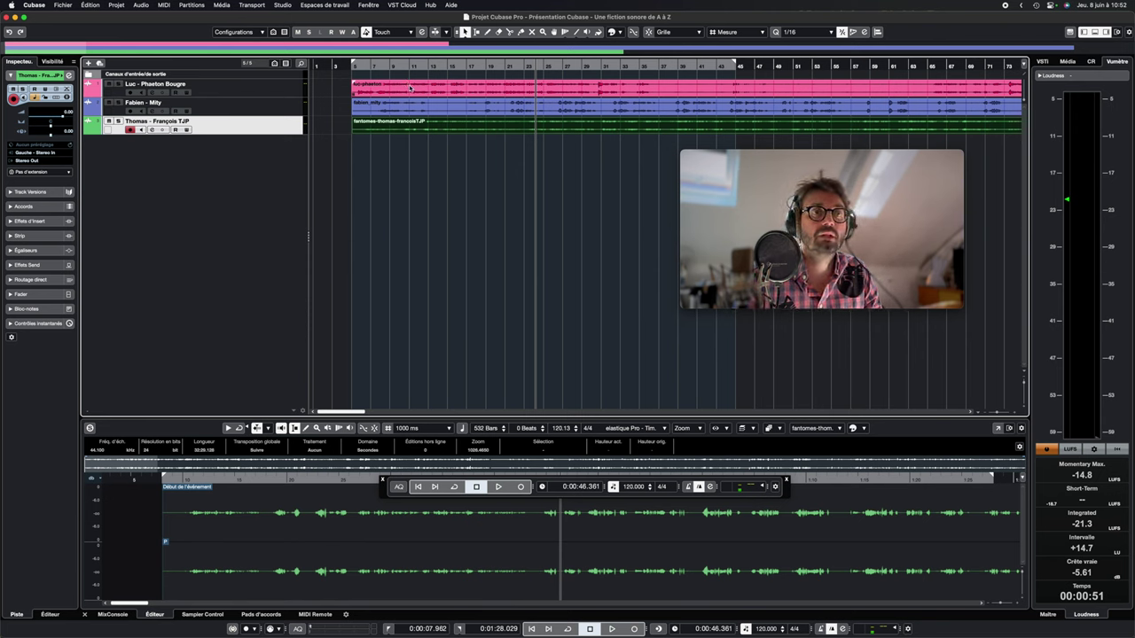
Play the pink track soloed while moving its pan from left to right, and restore its solo state and centre pan
left_click(250, 93)
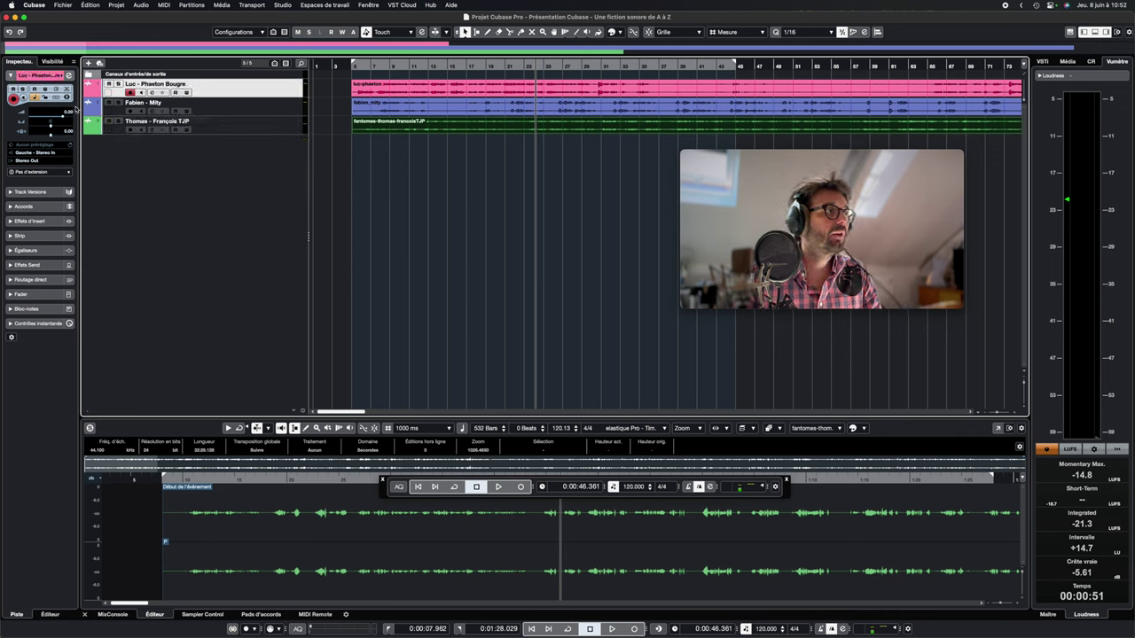
left_click(223, 110)
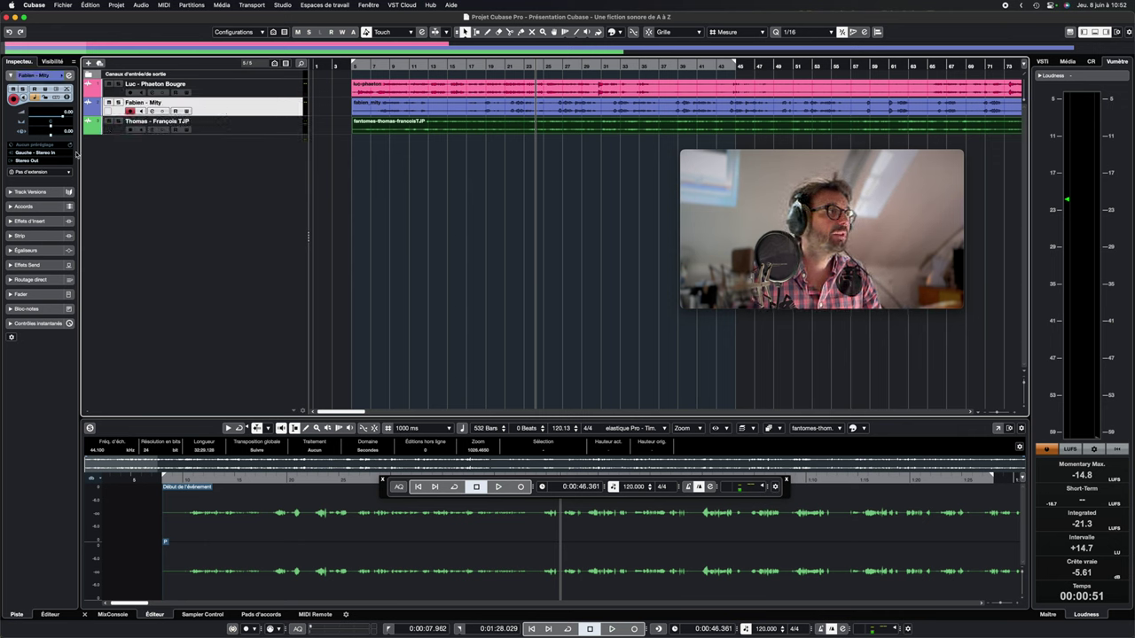
left_click(225, 92)
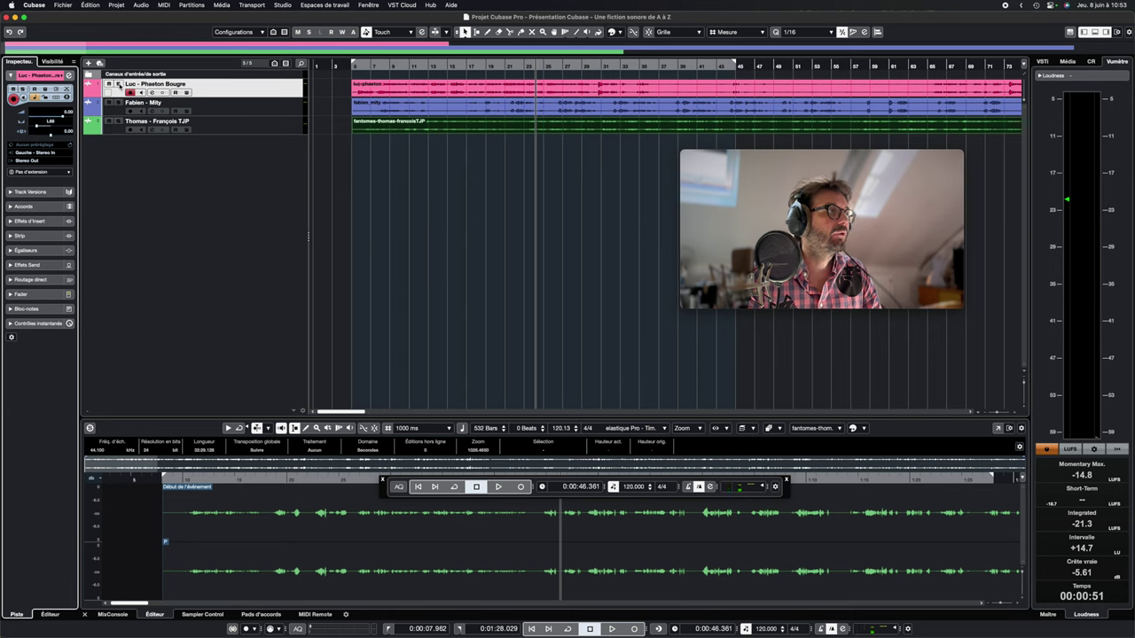
left_click(118, 85)
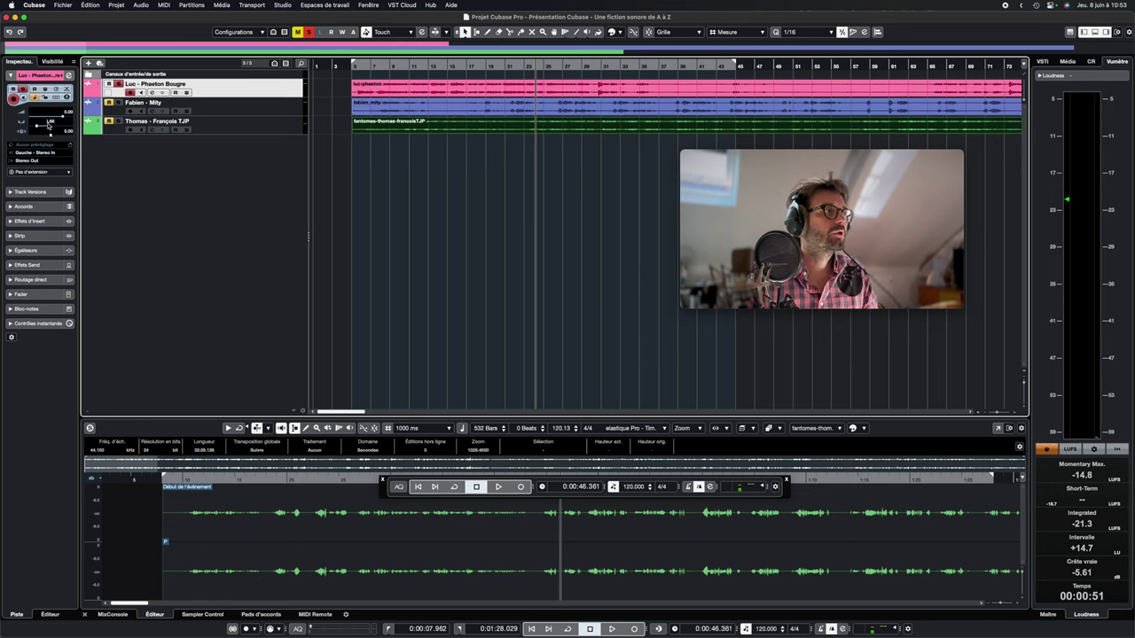
key("space")
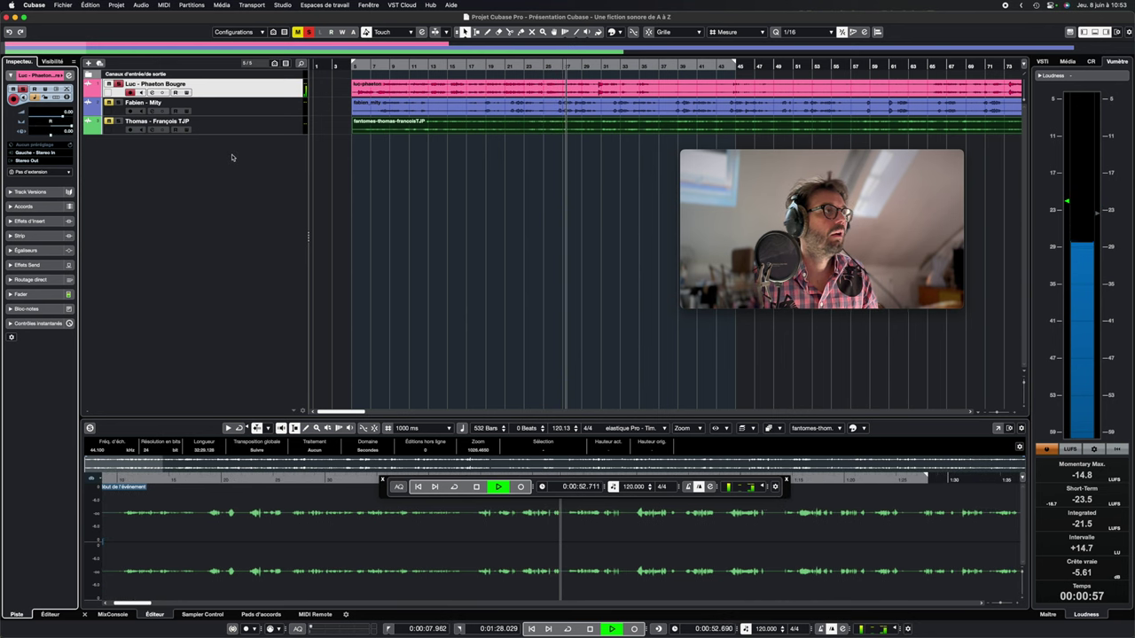
key("space")
left_click(118, 83)
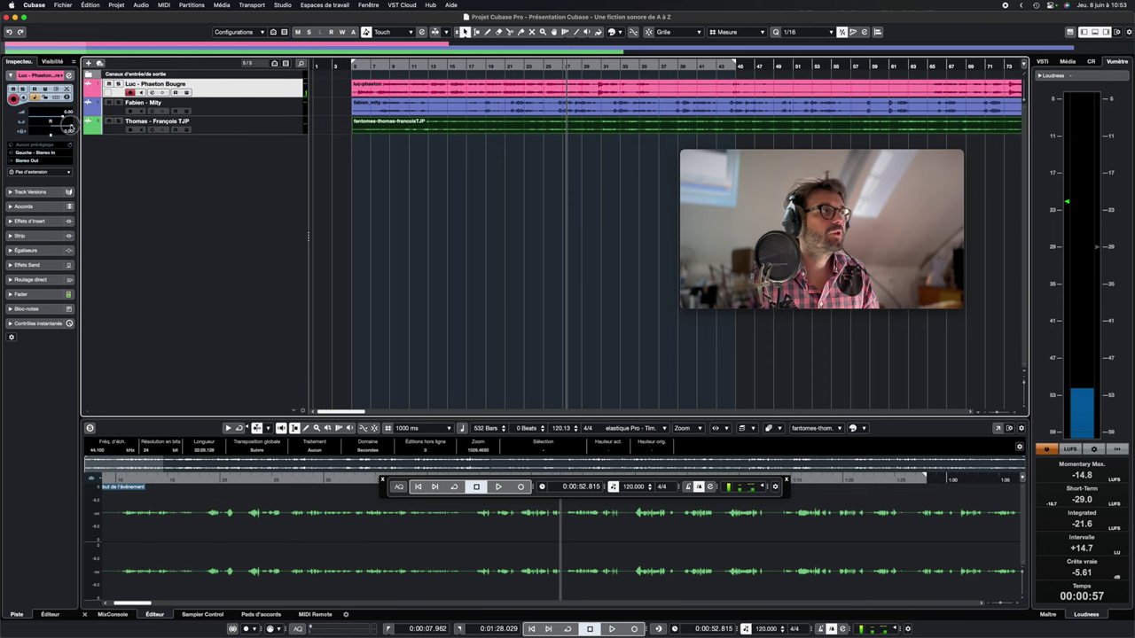
left_click(68, 127)
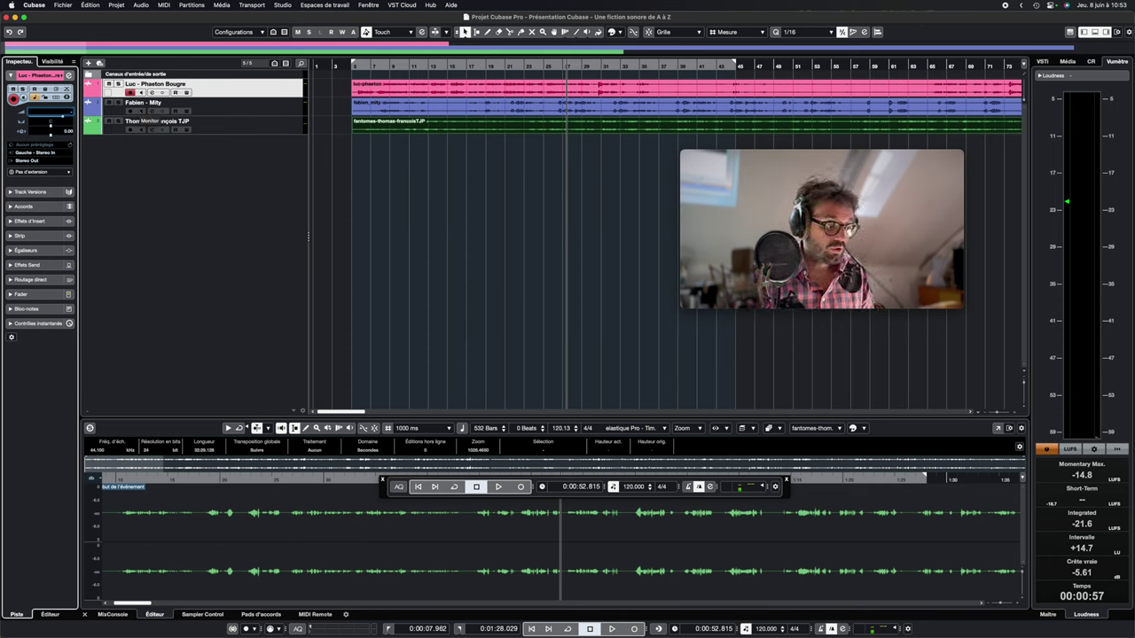
Set the volume of the blue and green voice tracks to -6 dB
left_click(240, 110)
left_click(67, 113)
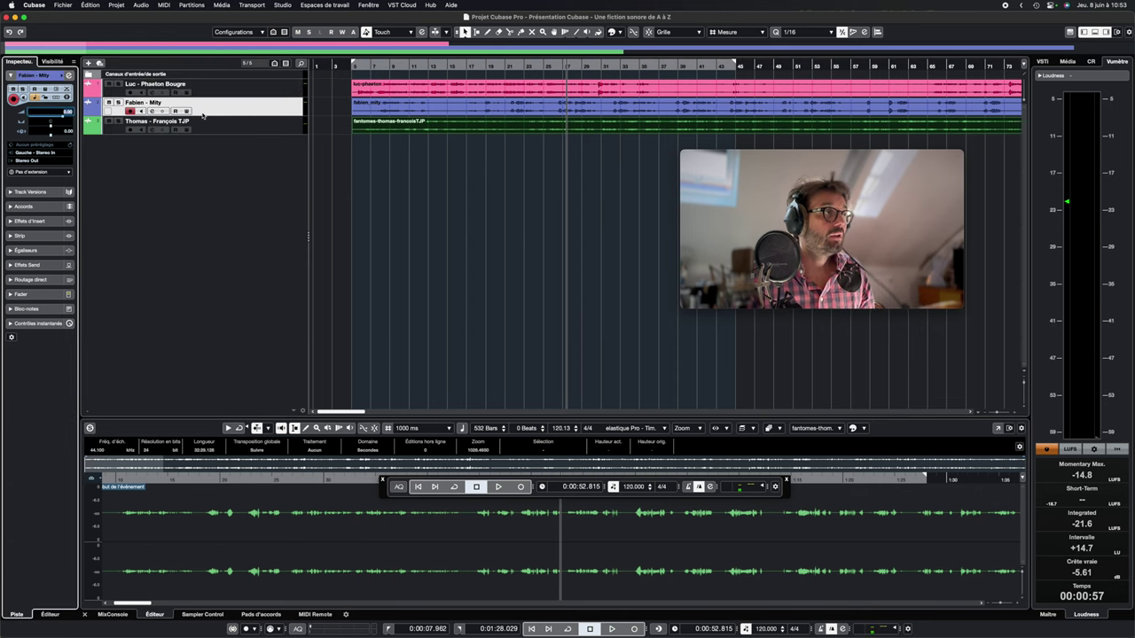
key("Return")
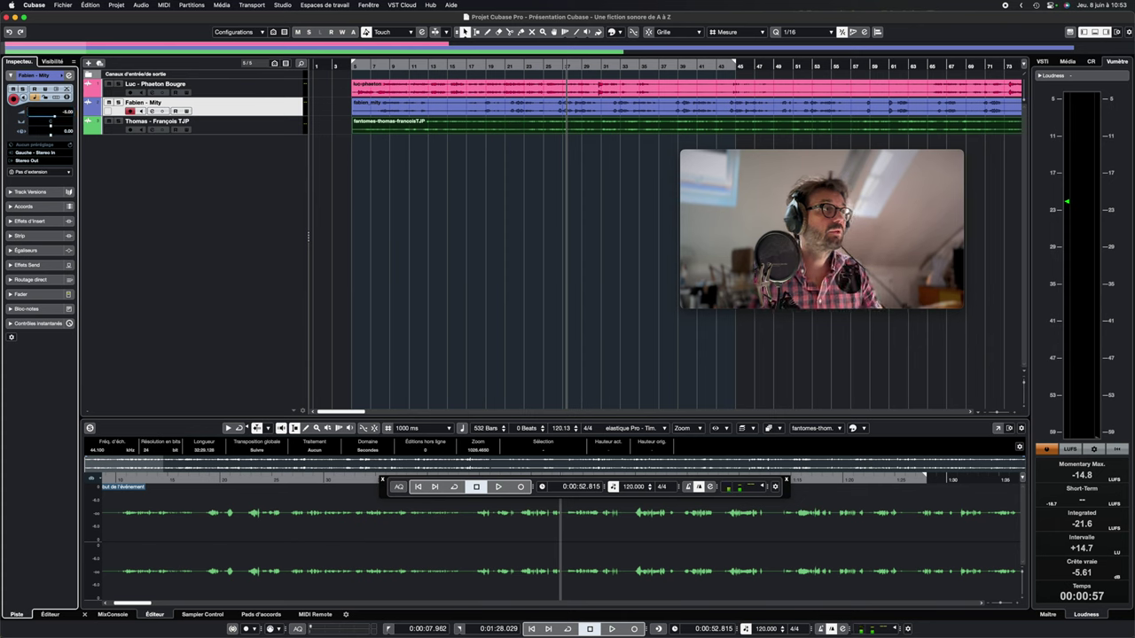
left_click(261, 125)
left_click(67, 112)
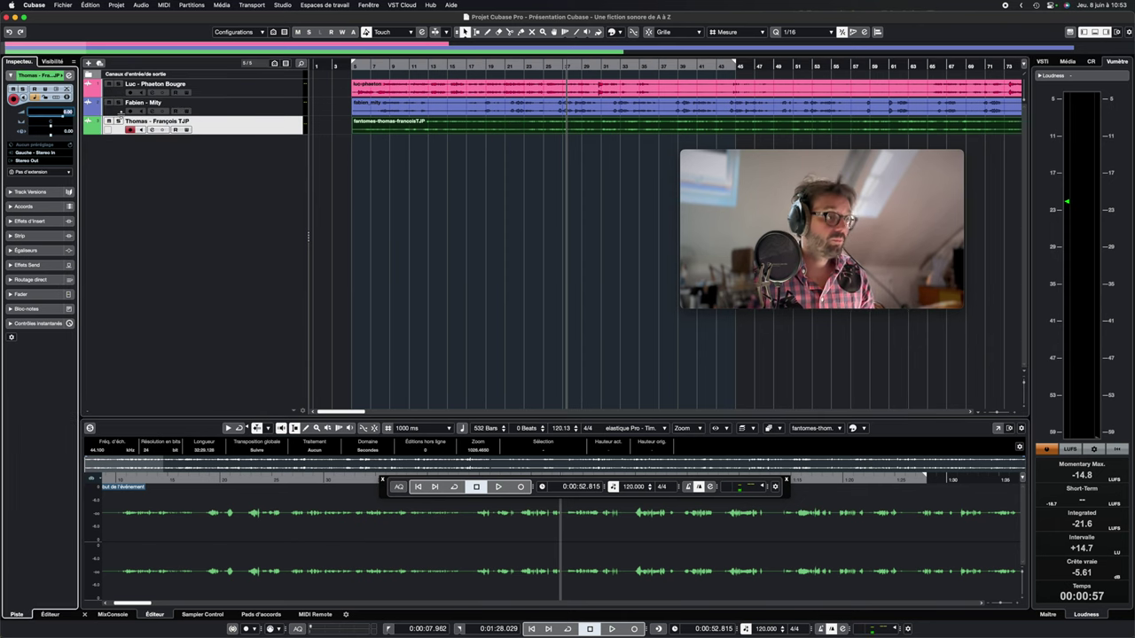
type("-6")
key("Return")
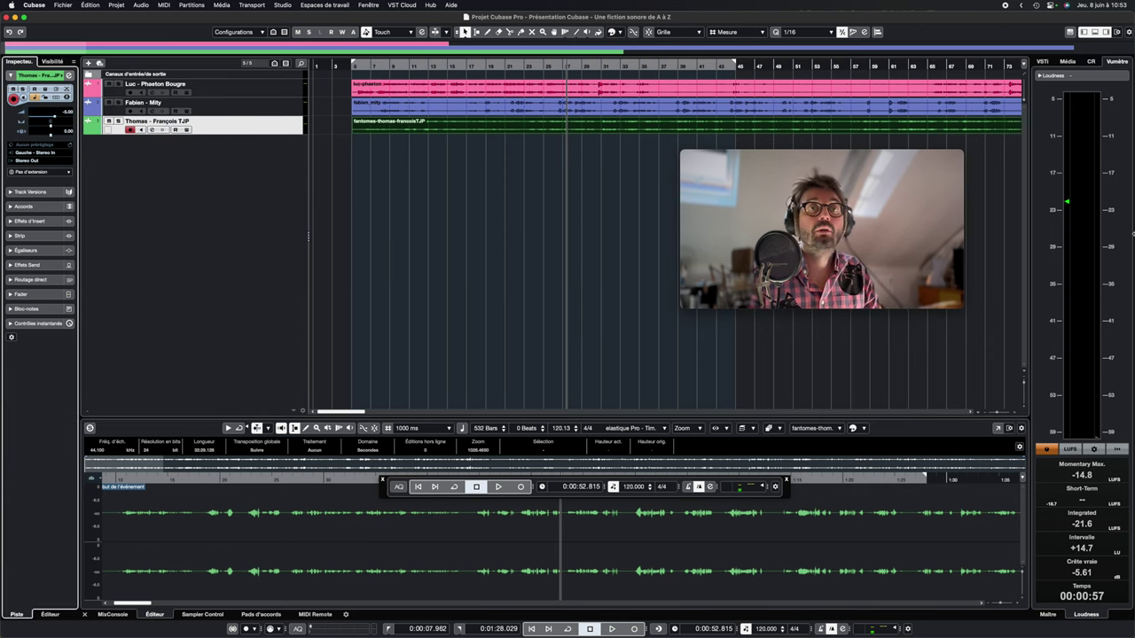
Play the three voice tracks together briefly from about bar 15 and save the project
left_click(453, 69)
key("space")
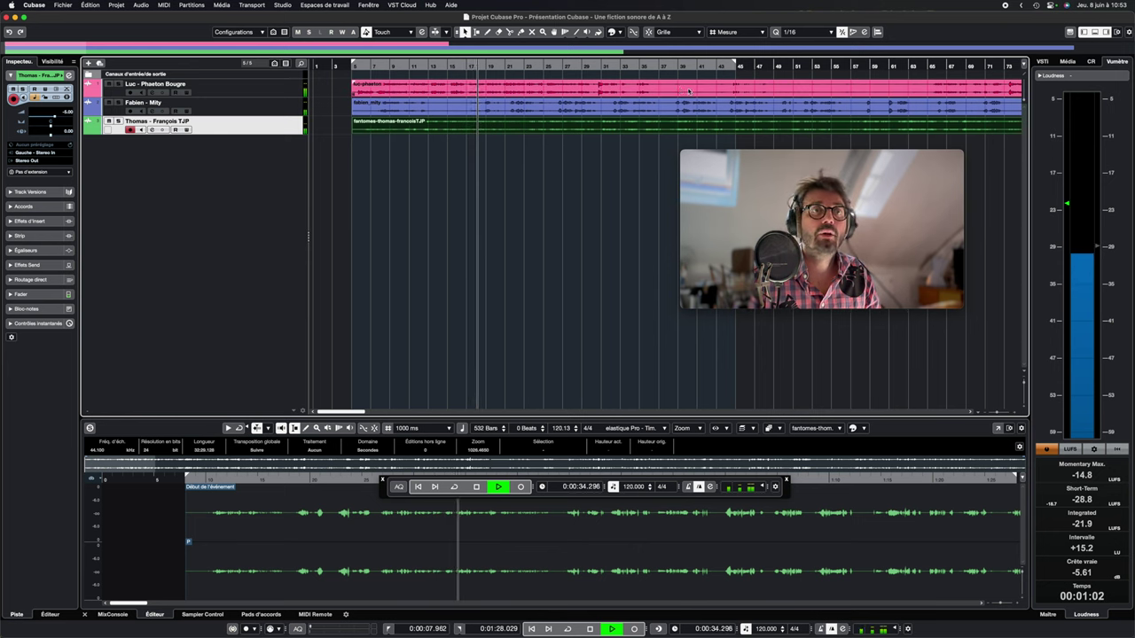
key("space")
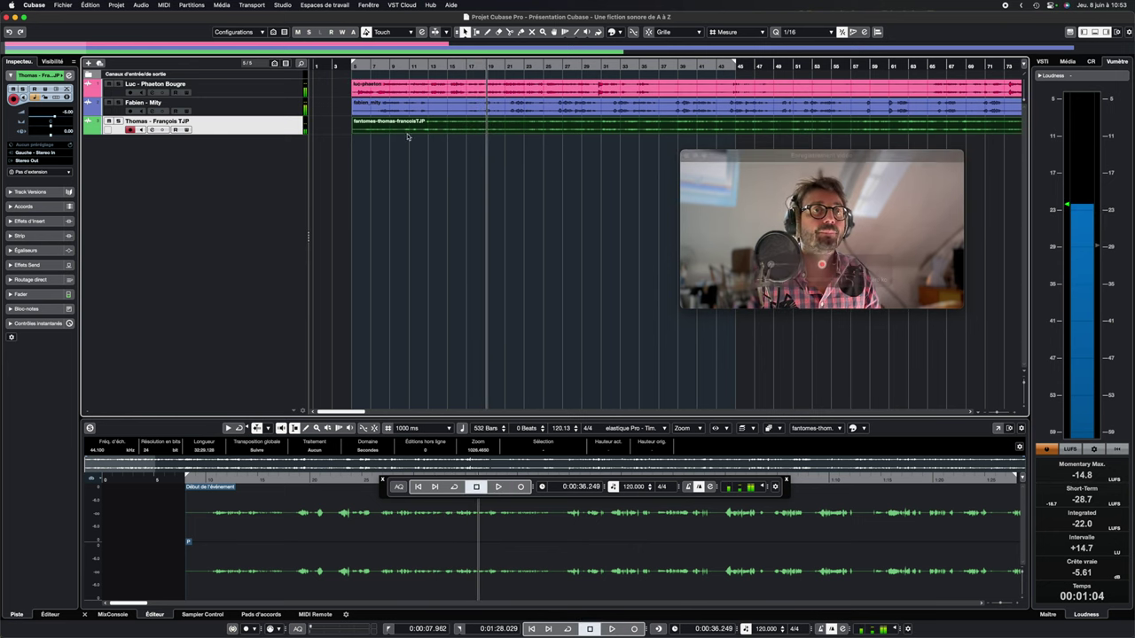
left_click(62, 5)
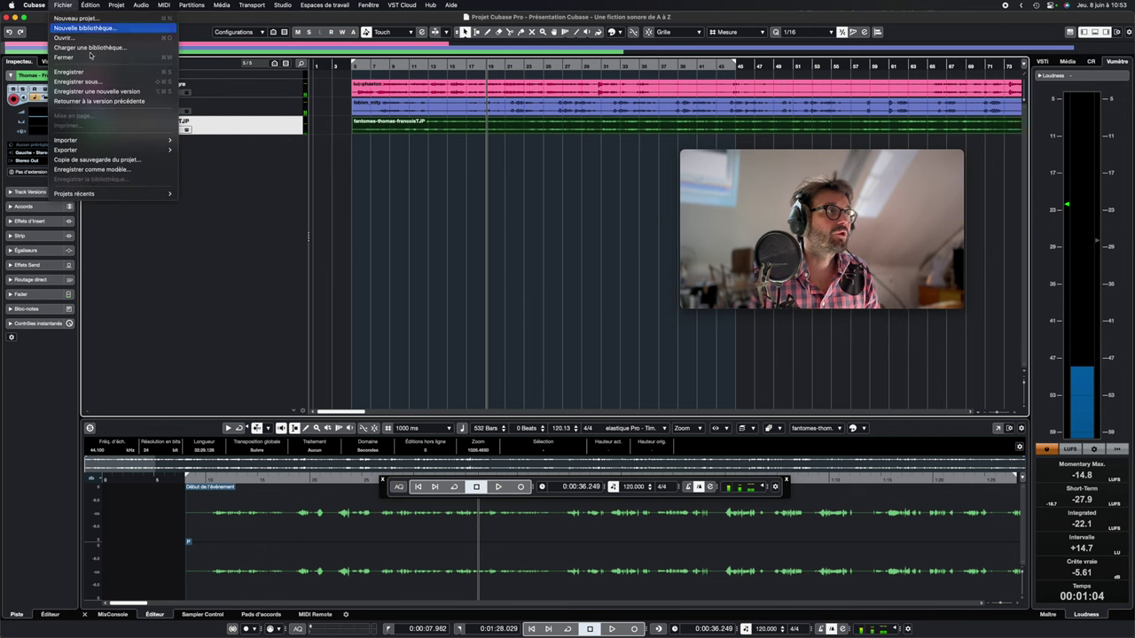
left_click(87, 72)
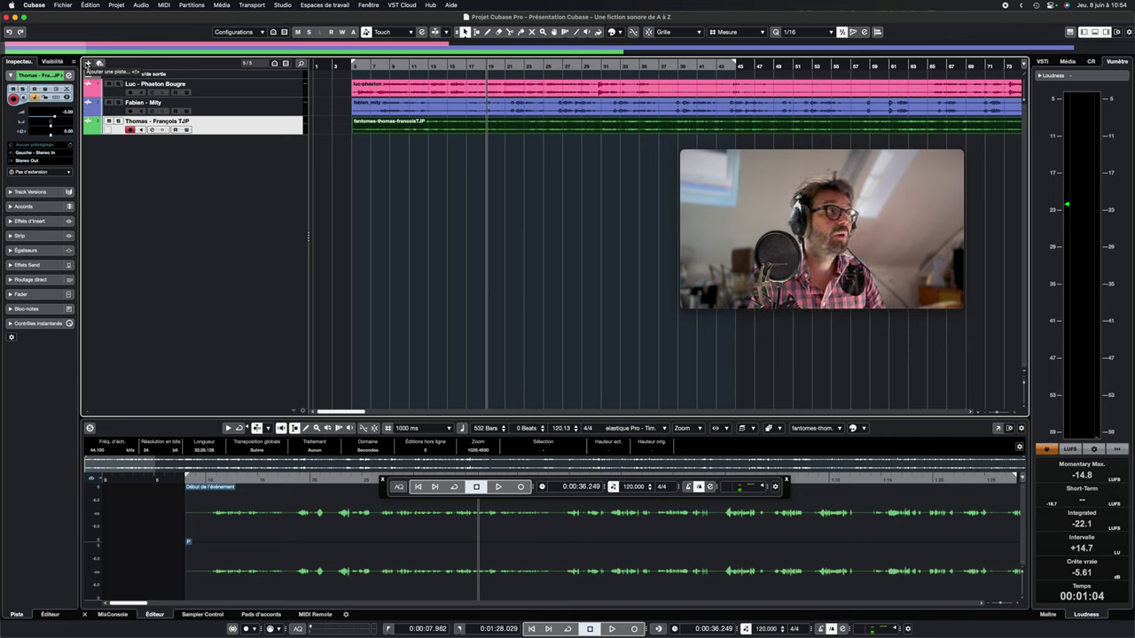
Add one instrument track with Kontakt as the instrument and Stereo Out as its audio output
left_click(87, 64)
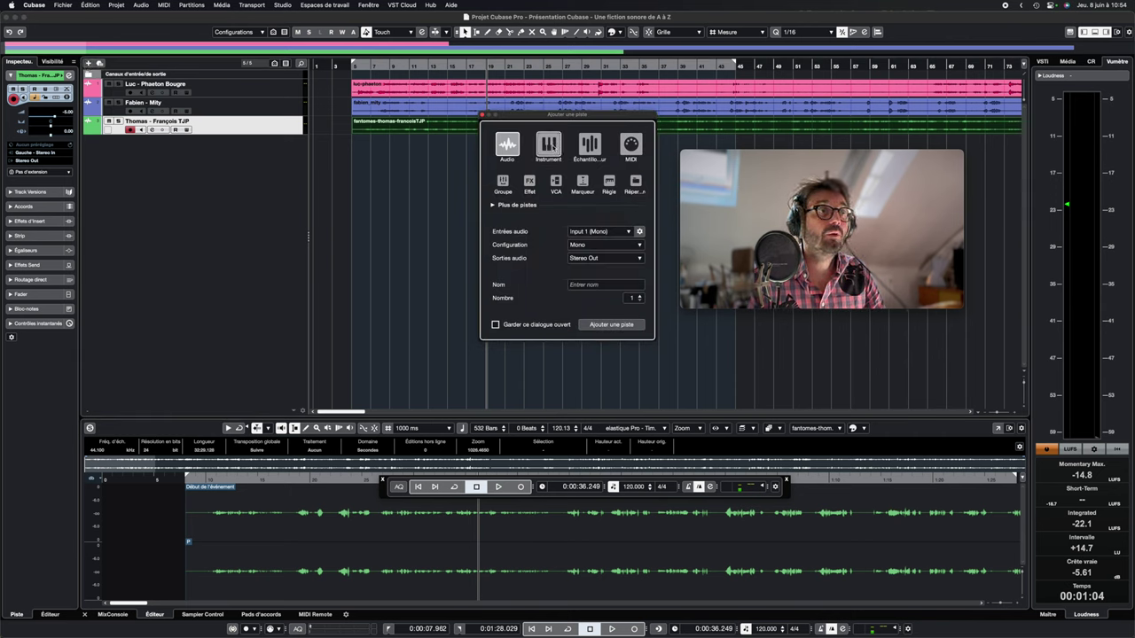
left_click(549, 146)
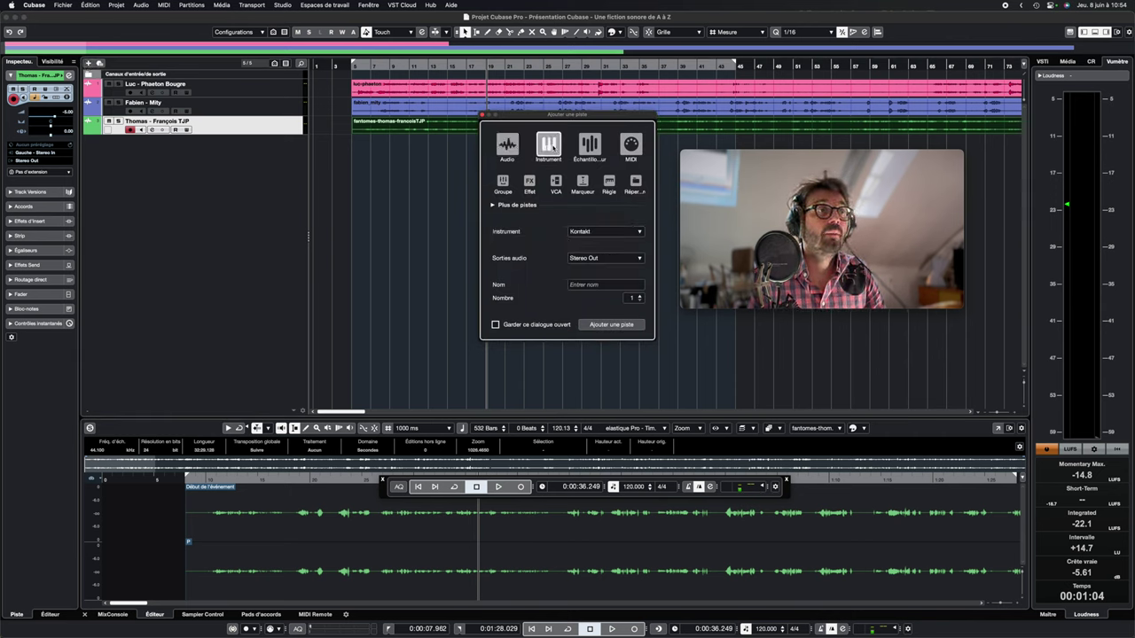
left_click(615, 234)
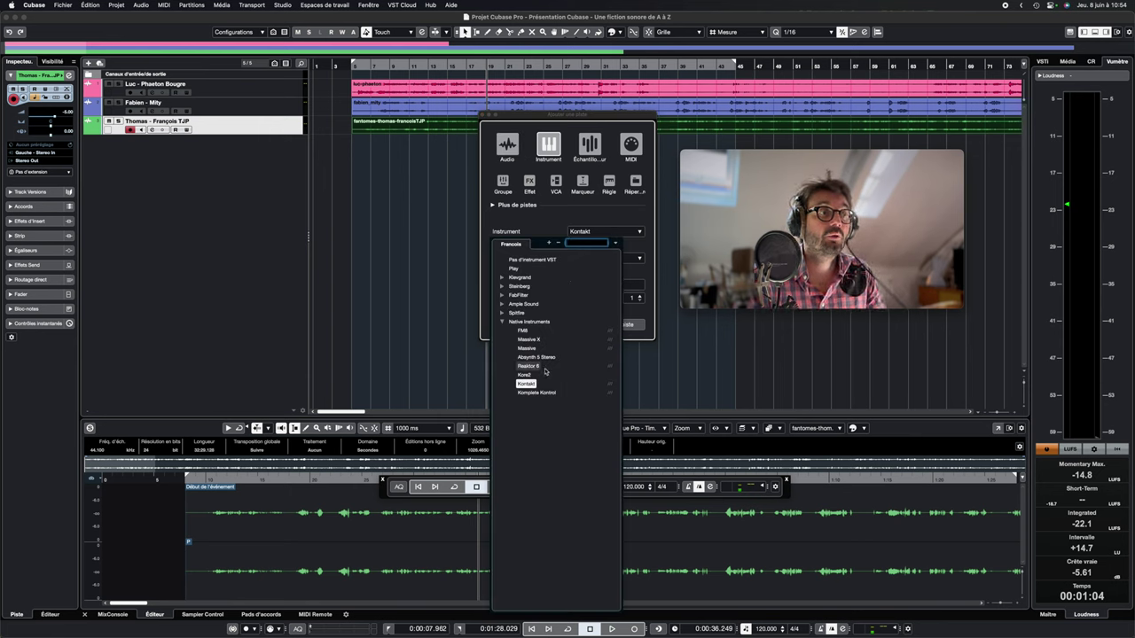
left_click(549, 226)
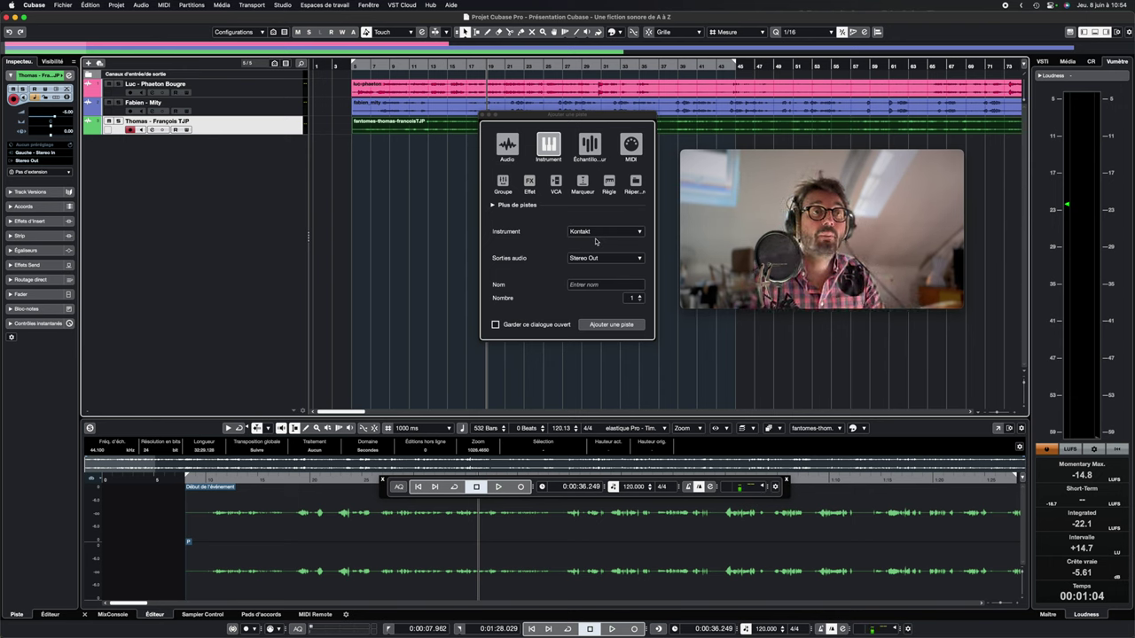
left_click(609, 326)
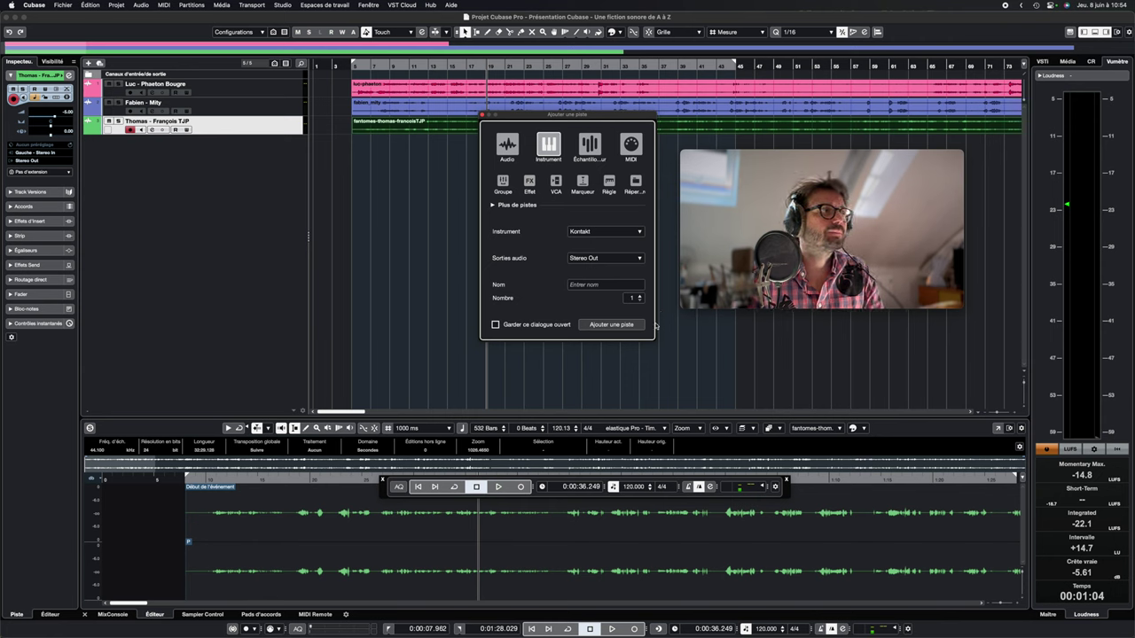
left_click(645, 324)
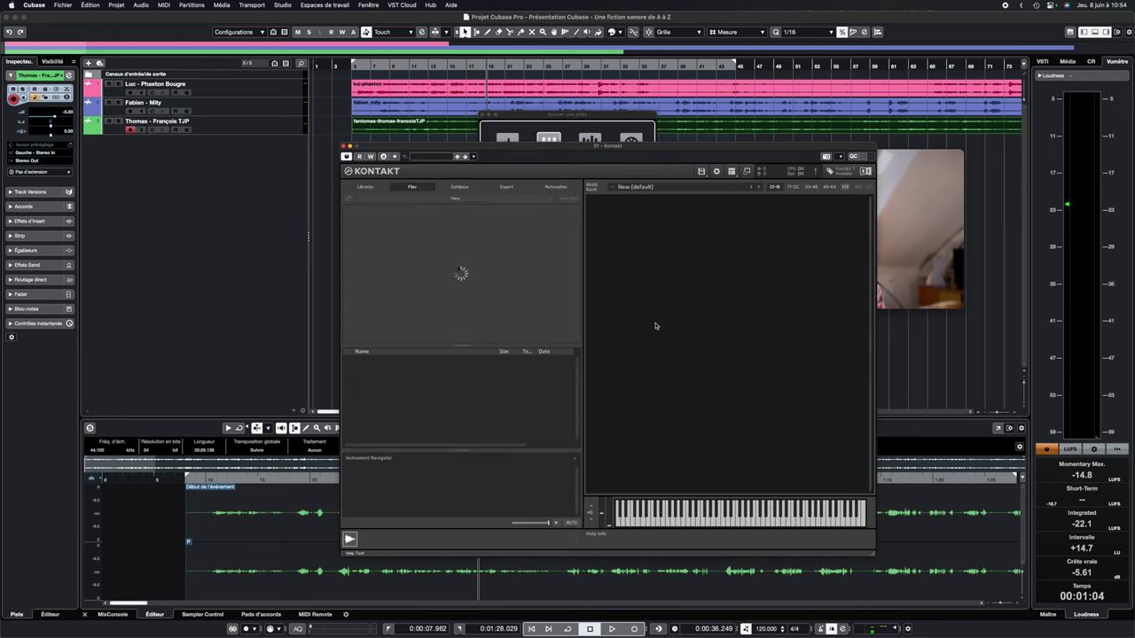
Show Kontakt's instrument libraries and look through the list down to its end
left_click(364, 187)
scroll(398, 246, "down", 8)
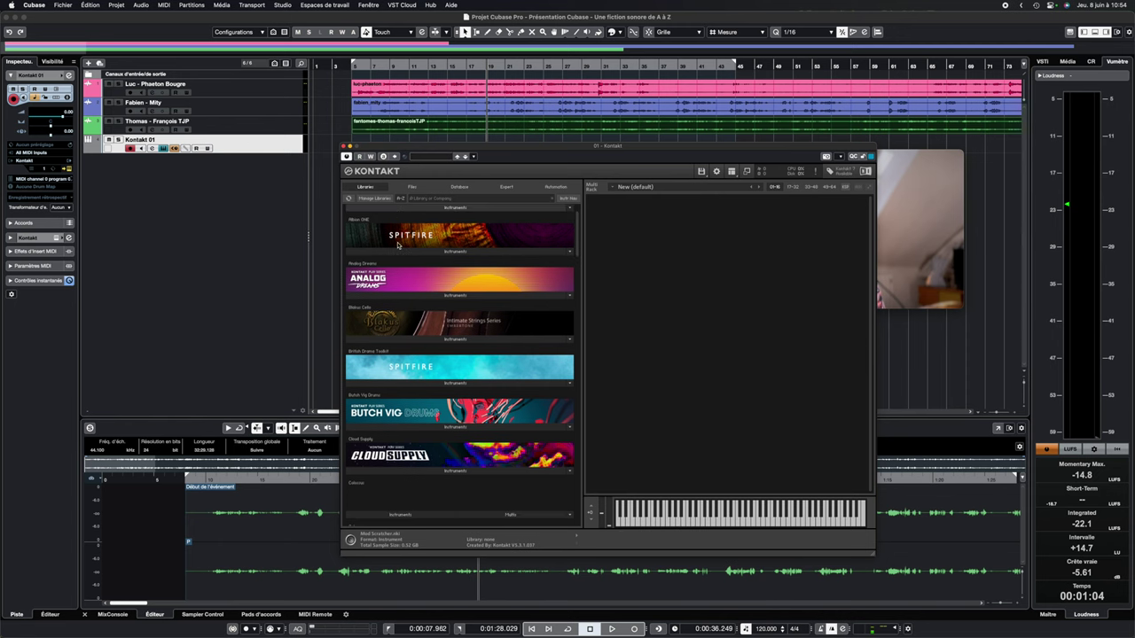
scroll(397, 246, "down", 10)
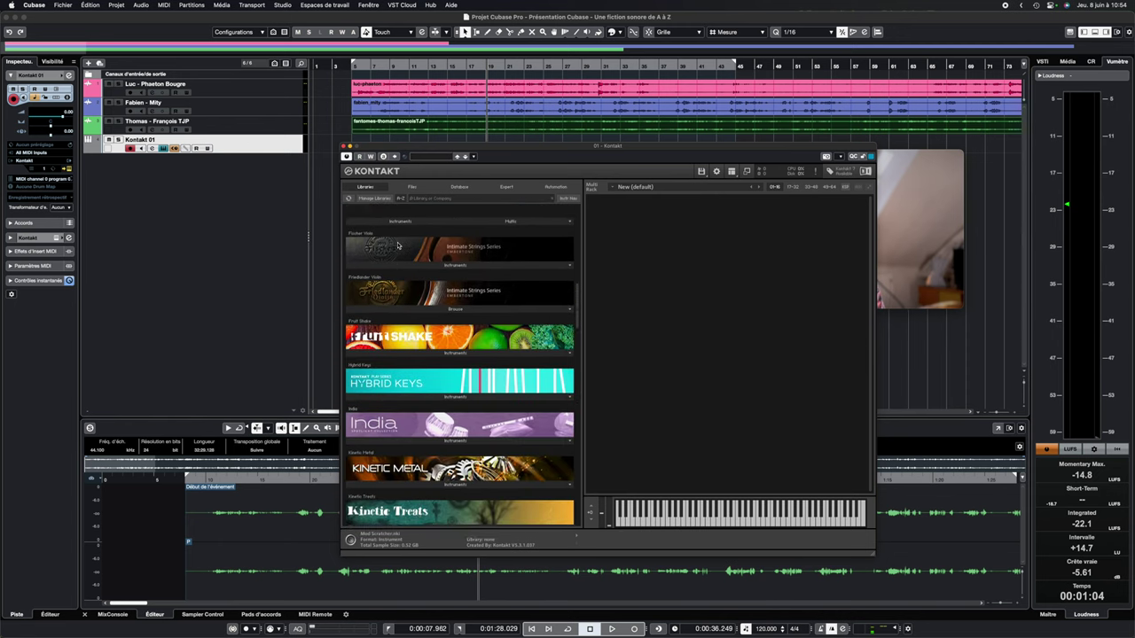
scroll(397, 245, "down", 15)
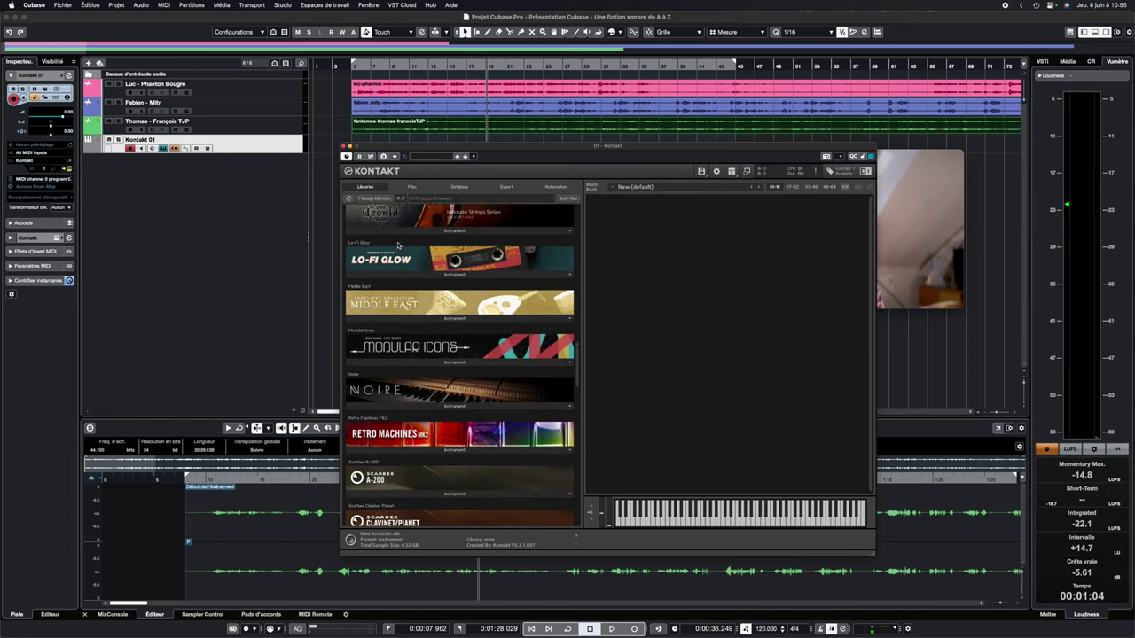
scroll(397, 245, "down", 15)
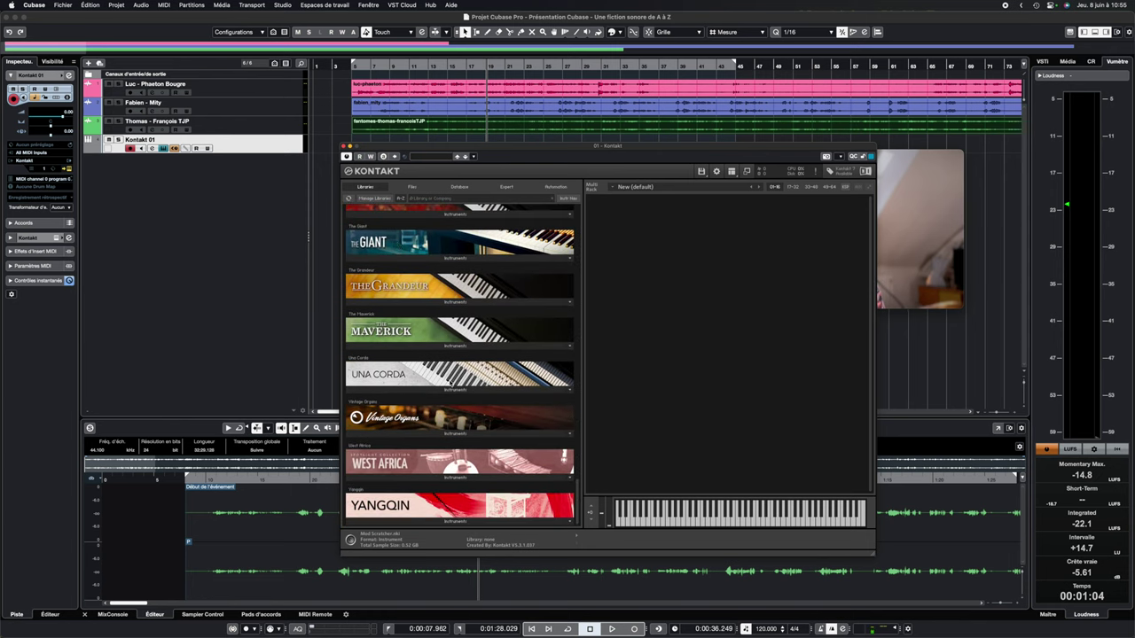
Load the Una Corda Cotton piano from the Una Corda library into Kontakt, audition a few notes, and close the instrument window
left_click(447, 391)
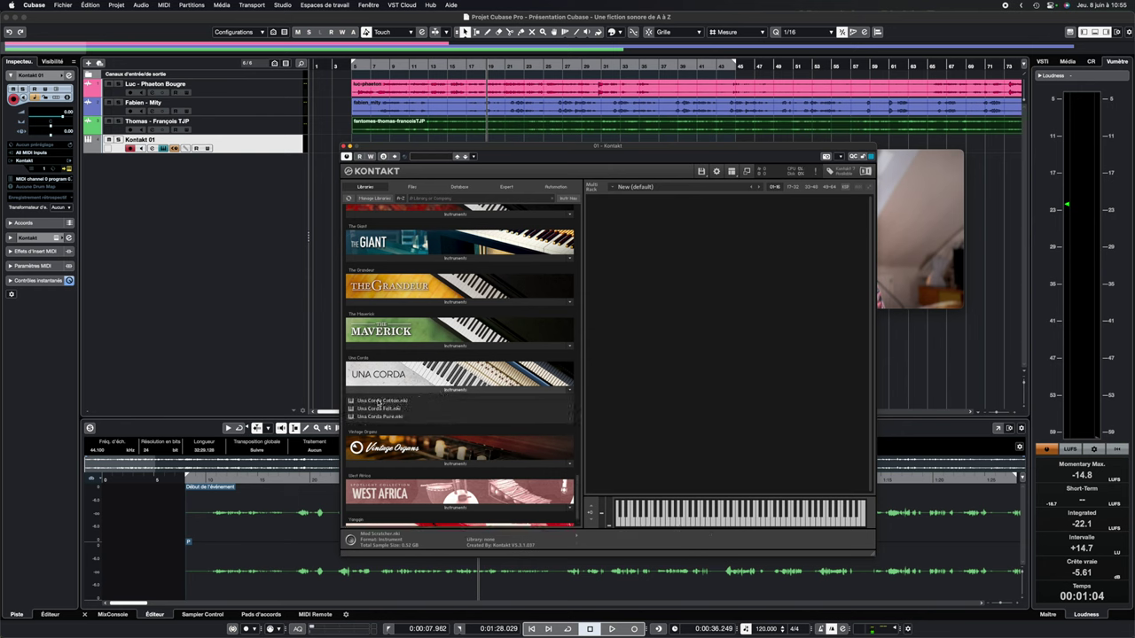
left_click_drag(382, 401, 674, 416)
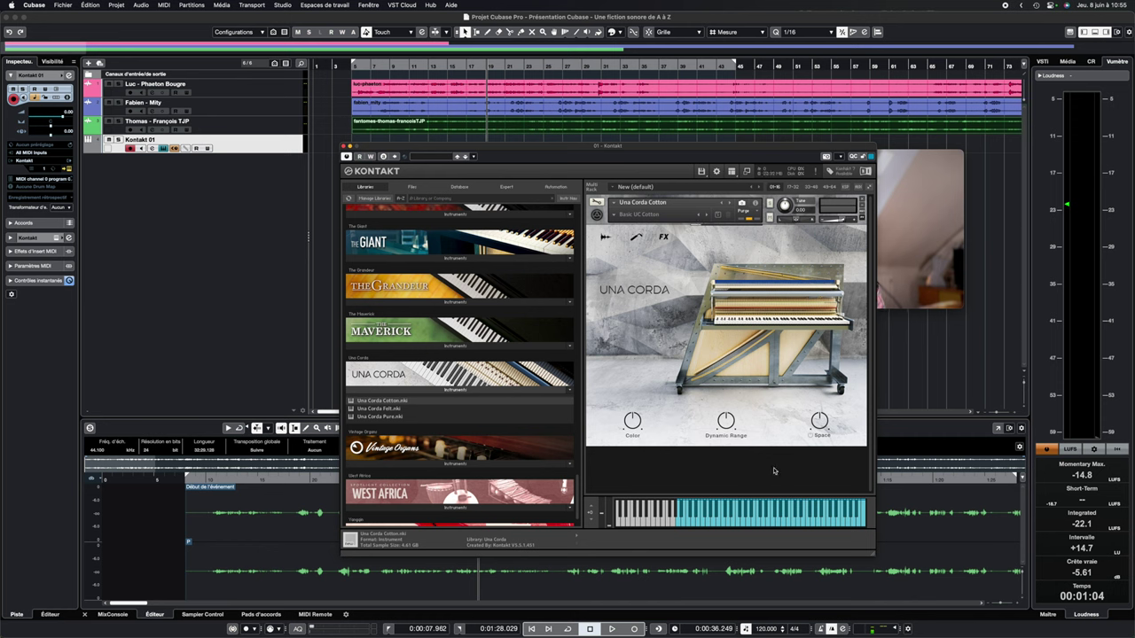
left_click(745, 527)
left_click(743, 525)
left_click(760, 523)
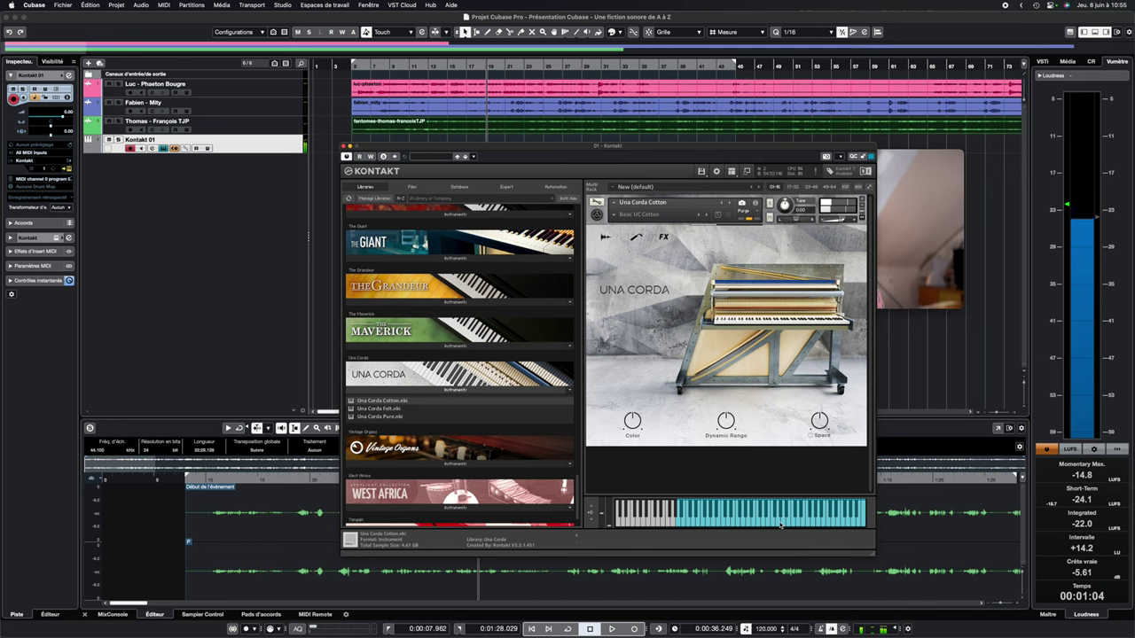
left_click(780, 527)
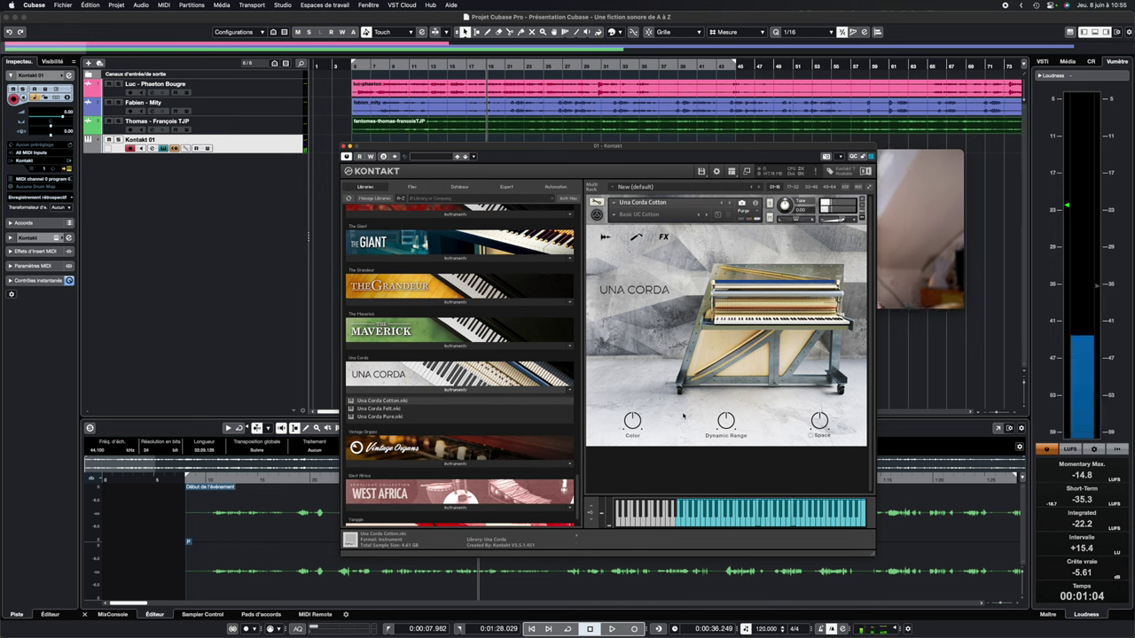
left_click(345, 146)
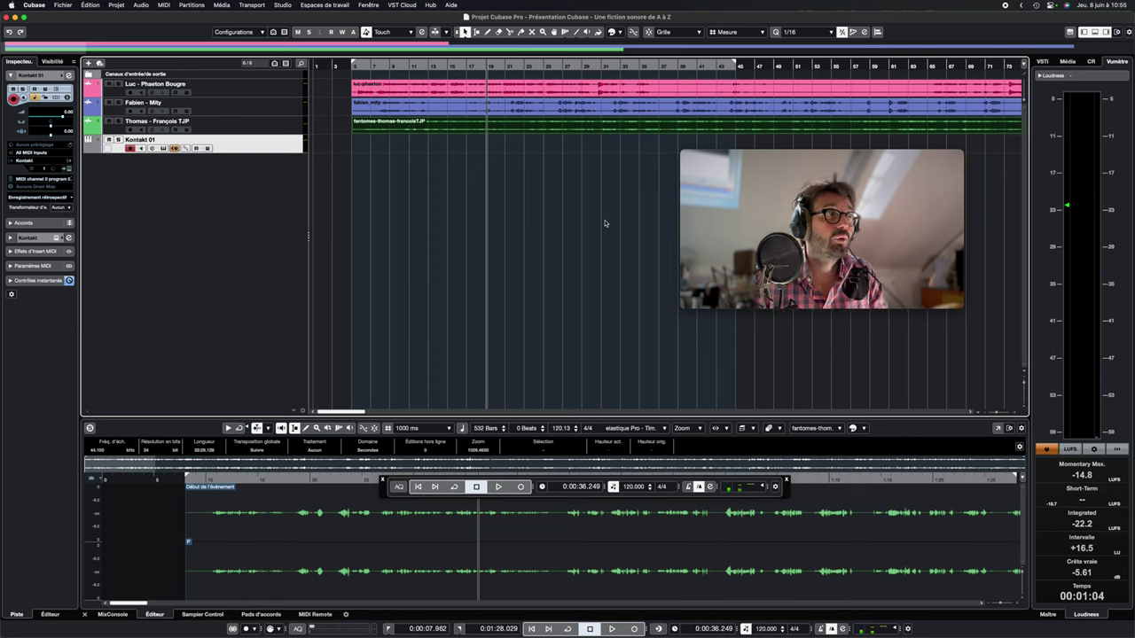
Open the pink voice track's channel settings above the timeline and enable the equalizer's 2 LMF band
left_click(266, 93)
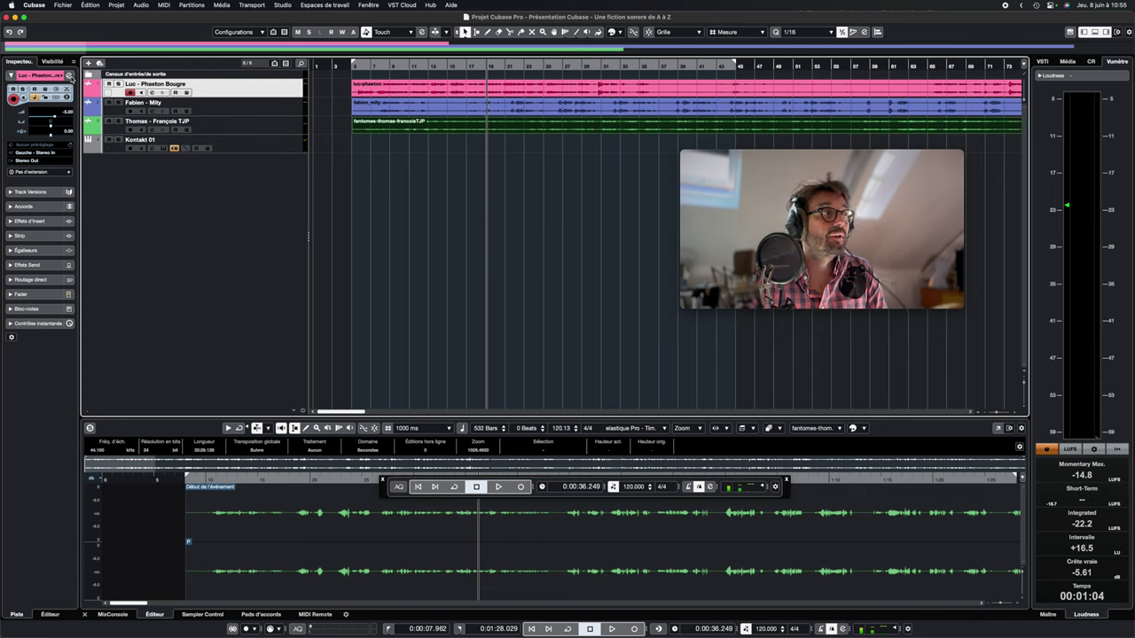
left_click(69, 76)
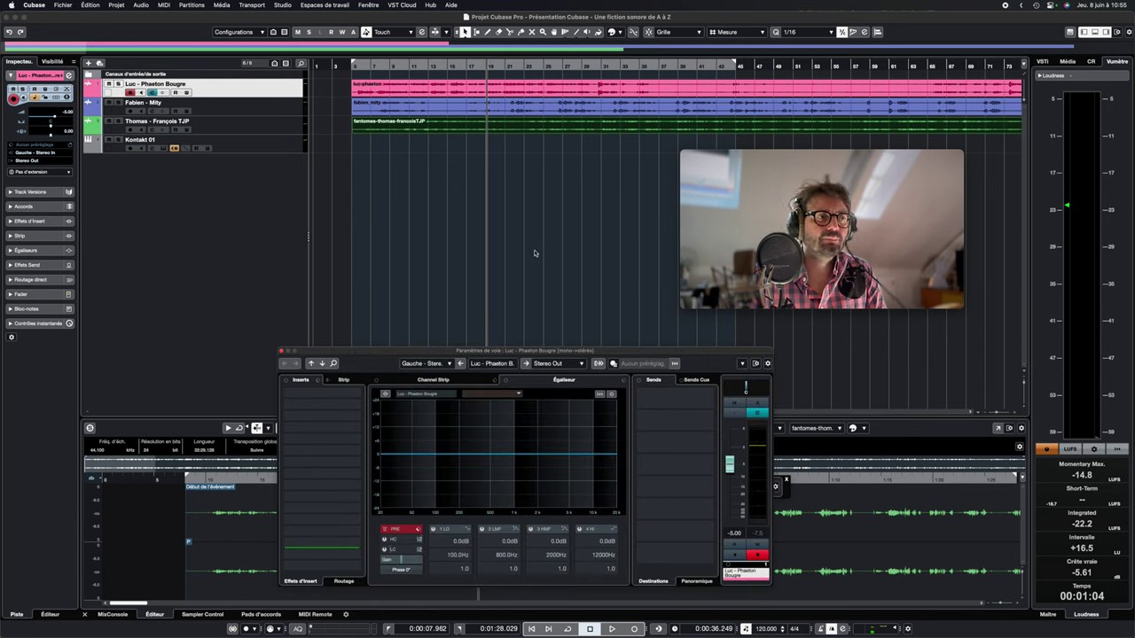
left_click_drag(542, 352, 486, 130)
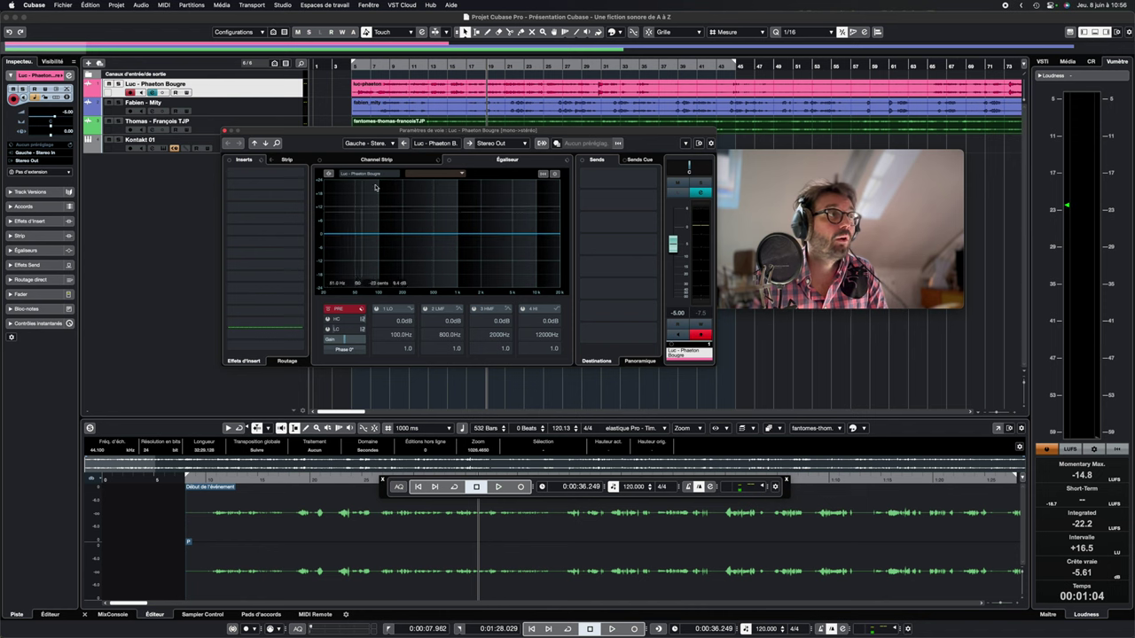
left_click(426, 309)
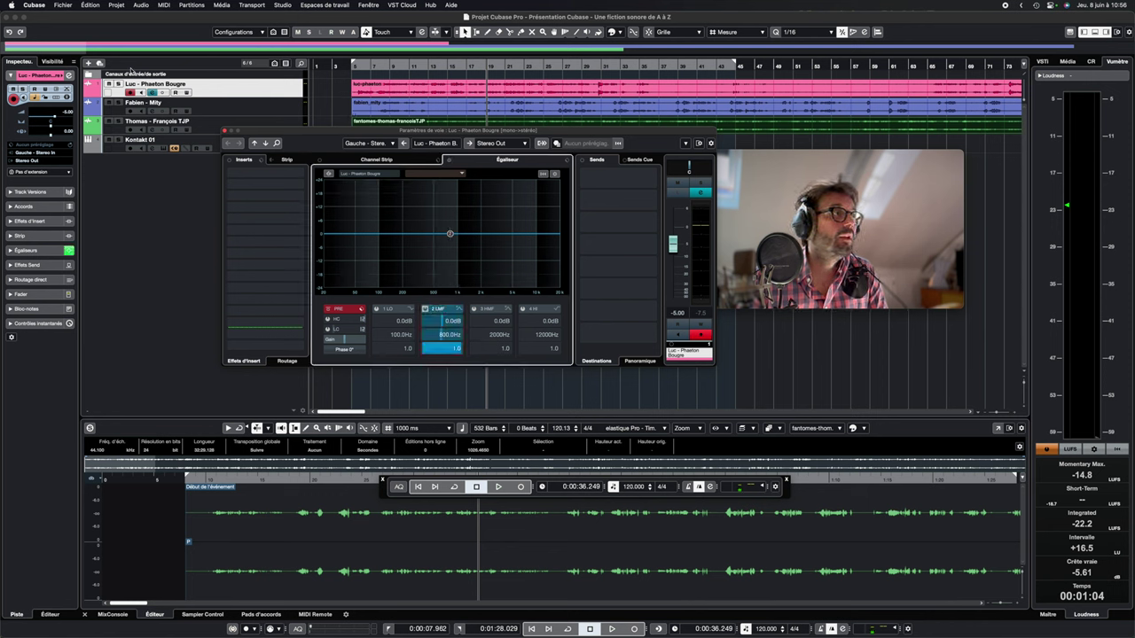
Solo the pink voice track, play it from about bar 9, and audition a 24 dB cut of the 2 LMF band near 800 Hz
left_click(118, 84)
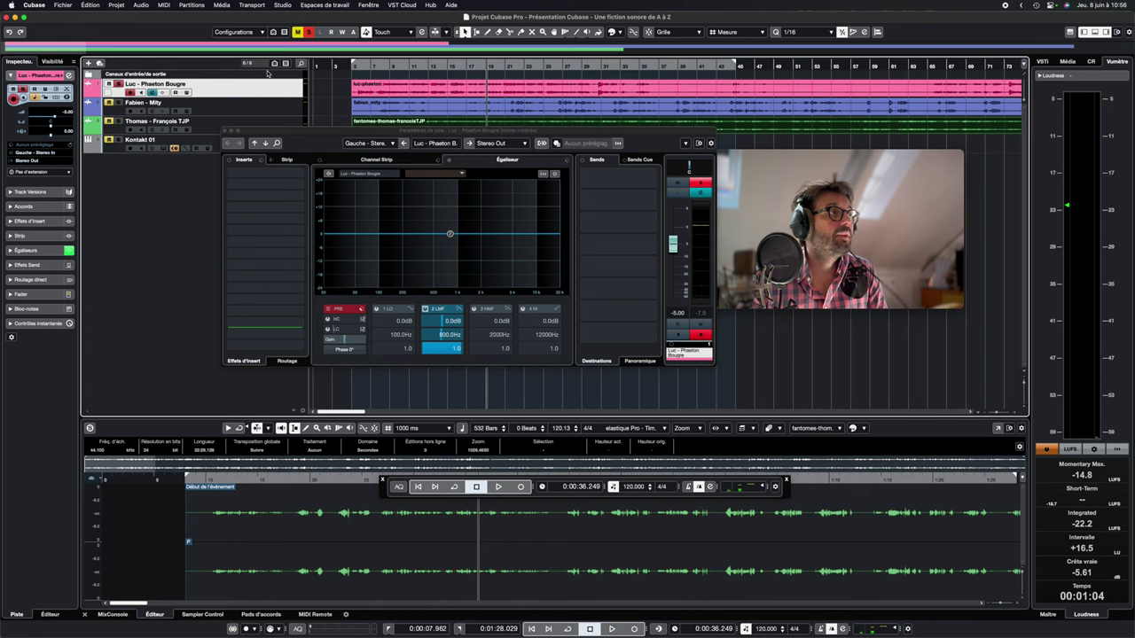
double_click(389, 67)
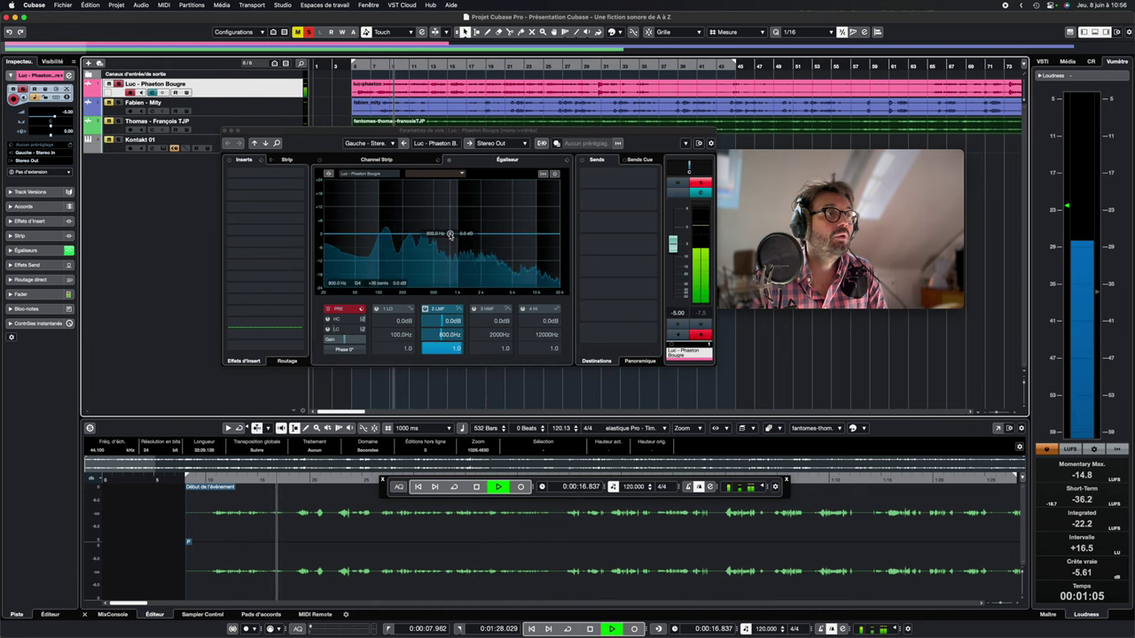
left_click_drag(450, 234, 450, 289)
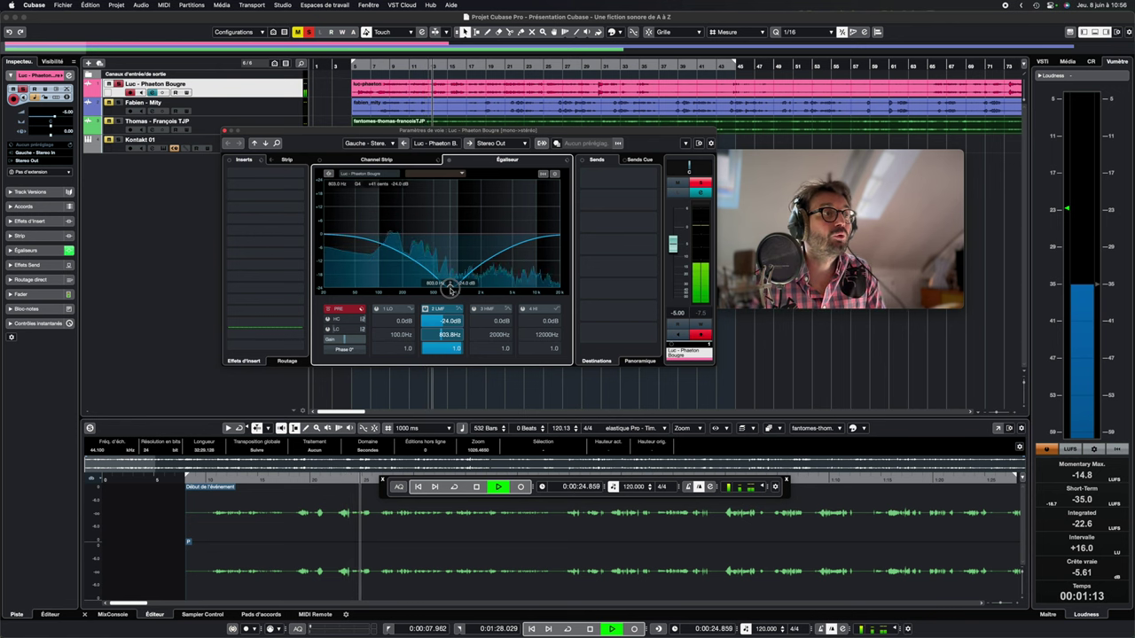
left_click_drag(450, 289, 518, 233)
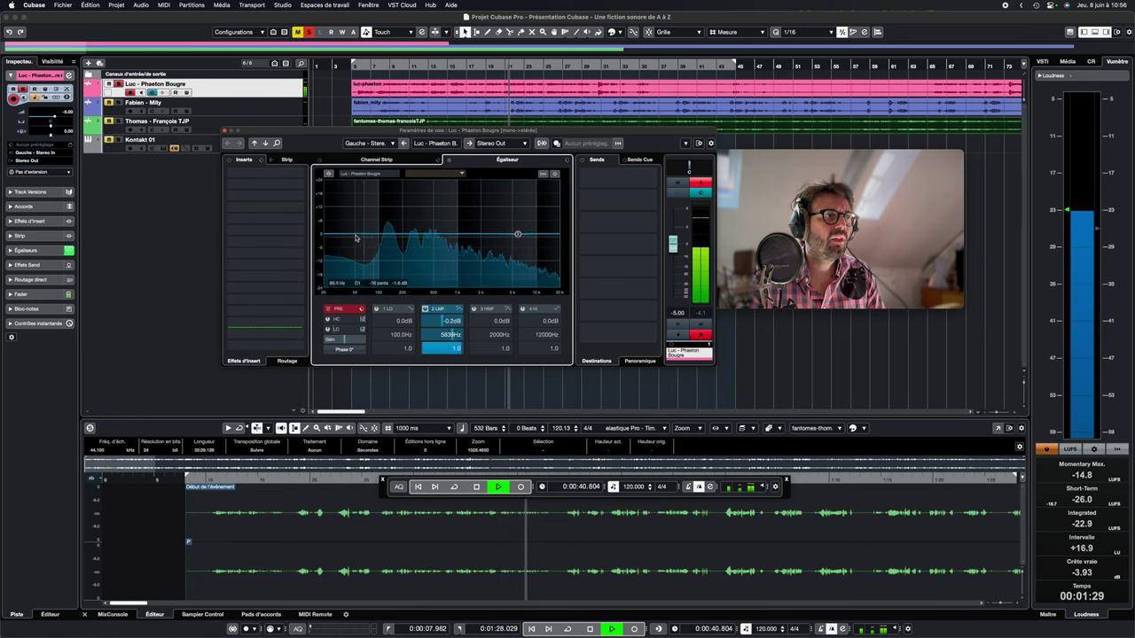
Set 1 LO to -24 dB at 963.7 Hz and 4 HI to -16.3 dB at 3432 Hz, and raise the channel volume to 5.04 dB
left_click_drag(340, 234, 456, 287)
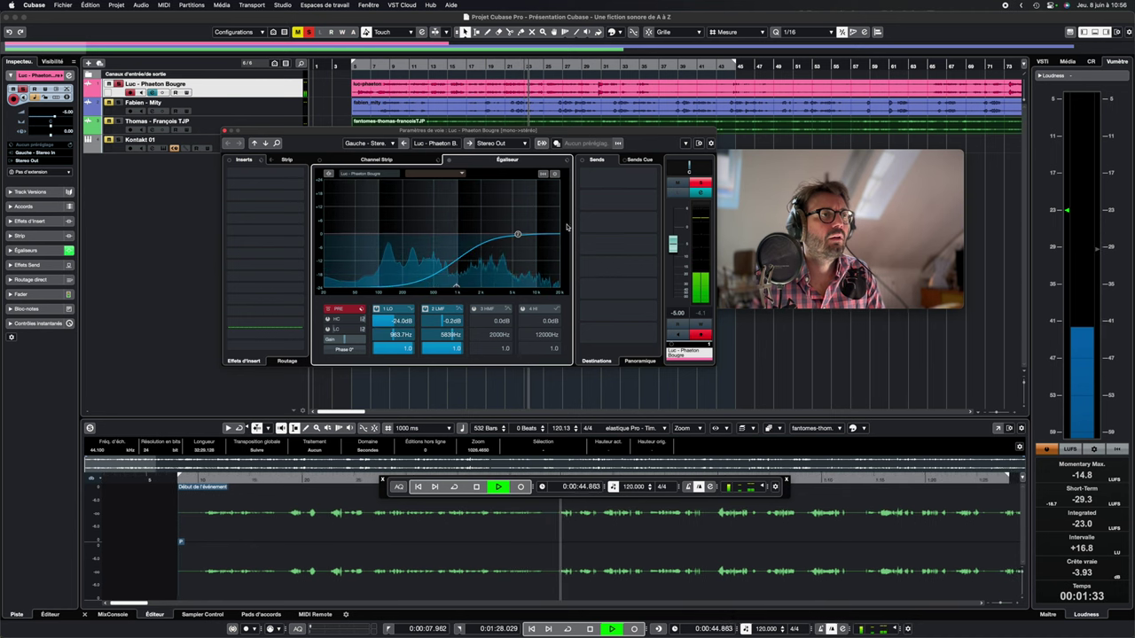
left_click_drag(518, 234, 499, 270)
left_click_drag(672, 244, 672, 212)
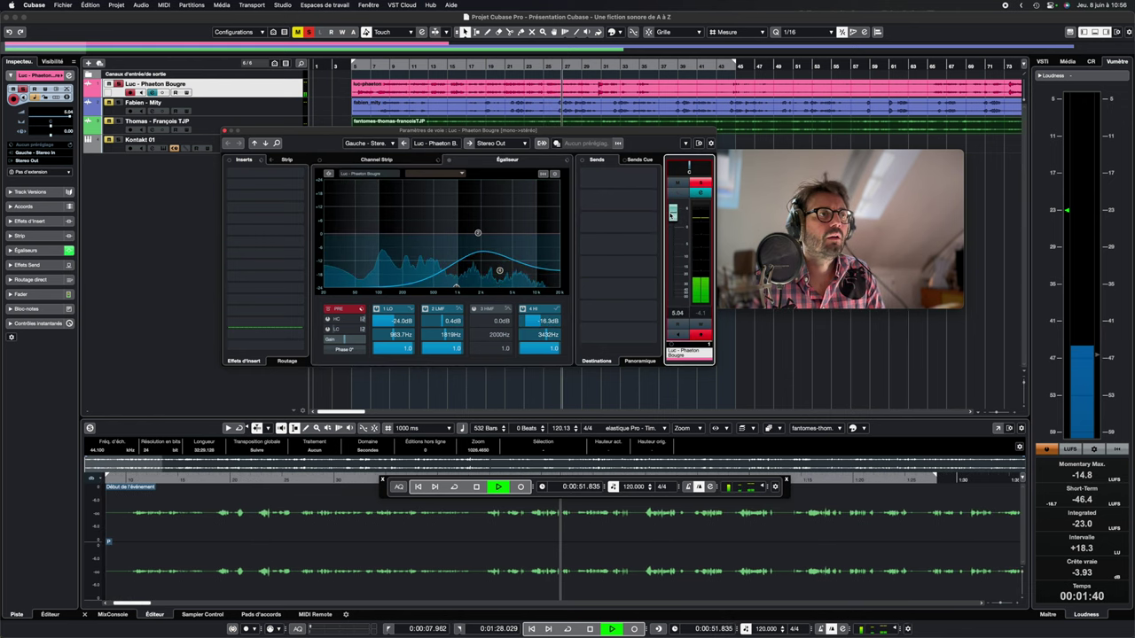
Boost the 2 LMF band to 10.8 dB at 1795 Hz, listen to the filtered voice, and stop playback
left_click(477, 233)
left_click_drag(476, 234, 477, 210)
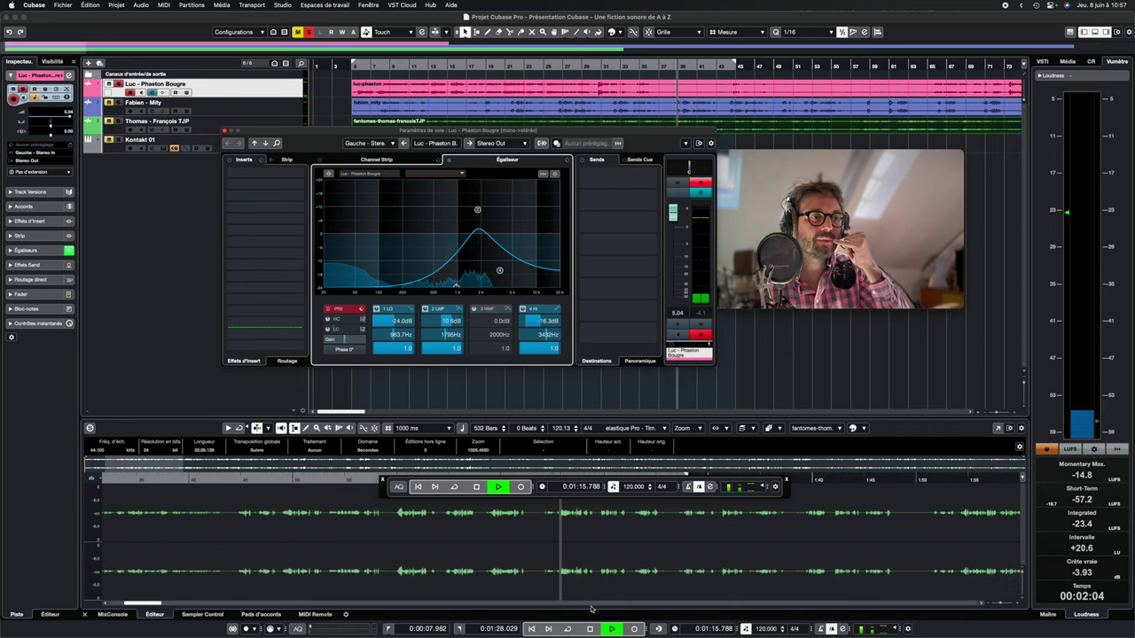
key("space")
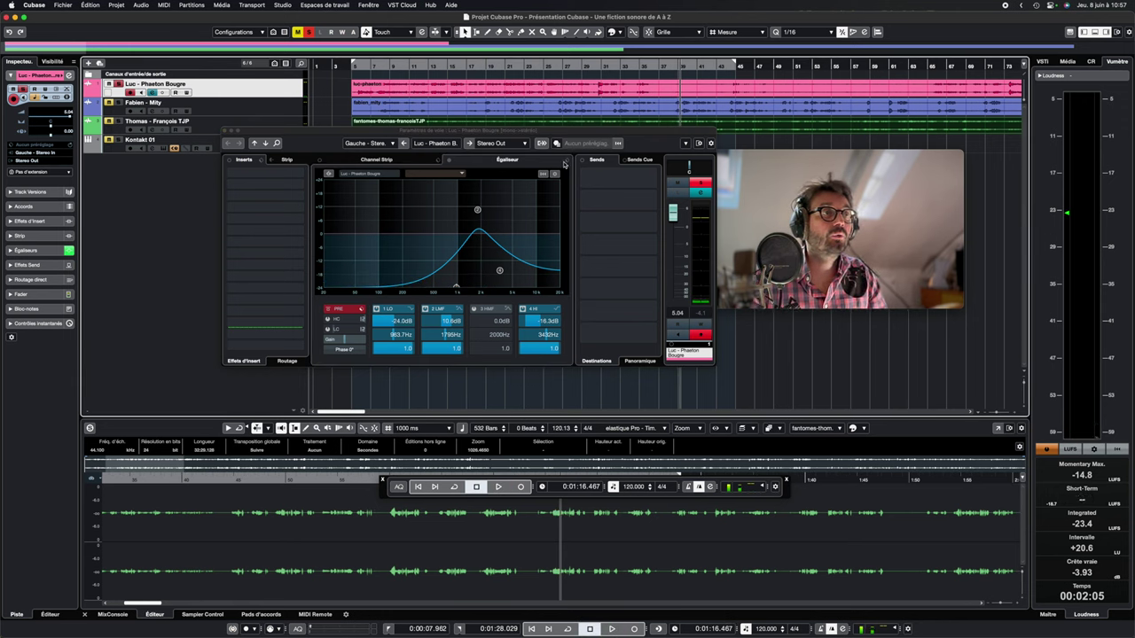
Load the Reset EQ preset on the pink voice track's equalizer
left_click(565, 161)
left_click(594, 171)
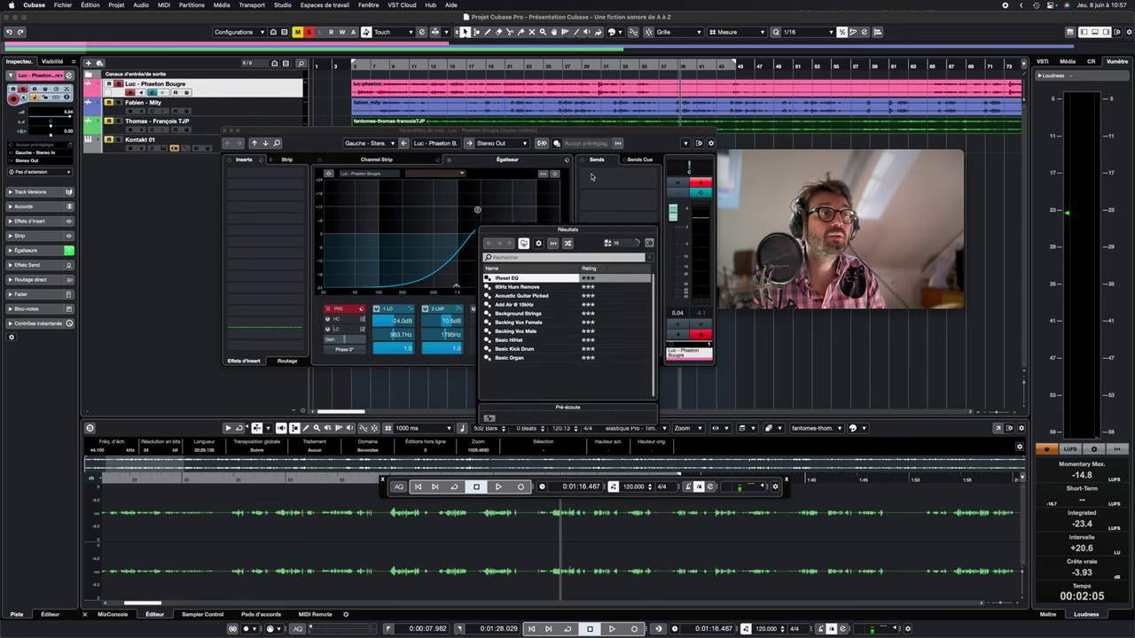
double_click(513, 279)
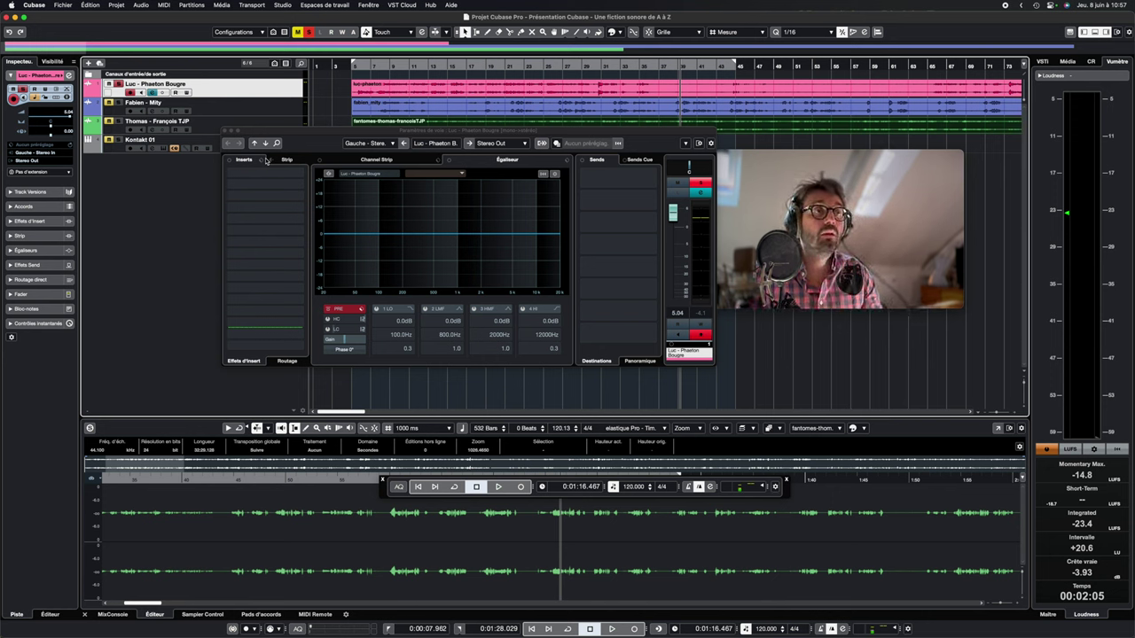
Add an FX channel to the selected voice track with FabFilter Pro-R in stereo, routed to Stereo Out, and close the plug-in window
right_click(137, 196)
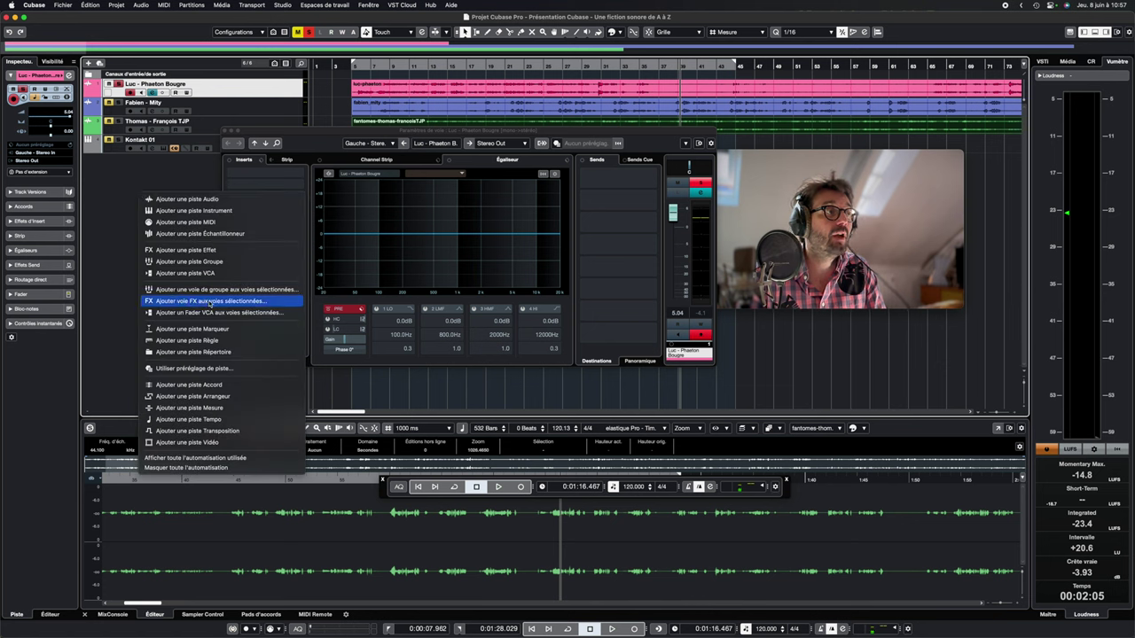
left_click(246, 302)
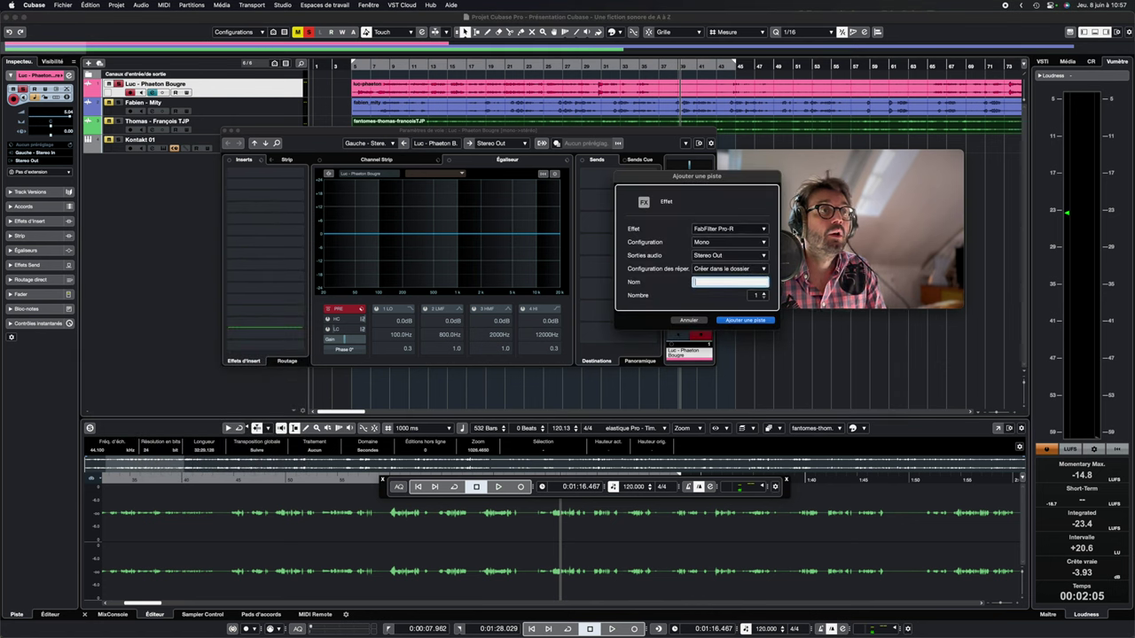
left_click(724, 242)
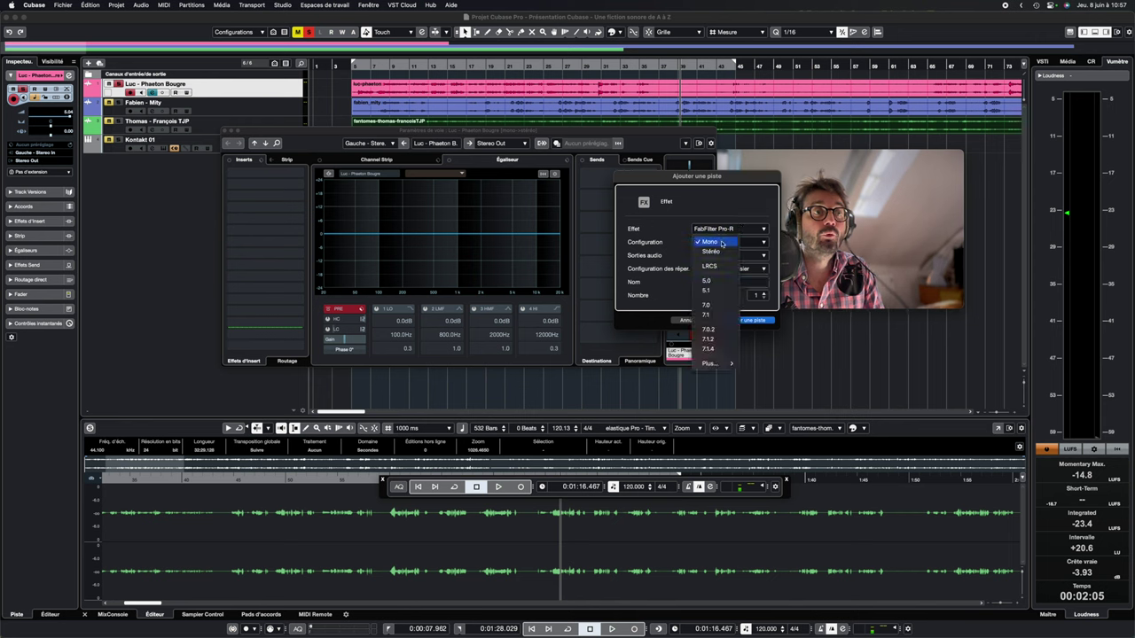
left_click(718, 252)
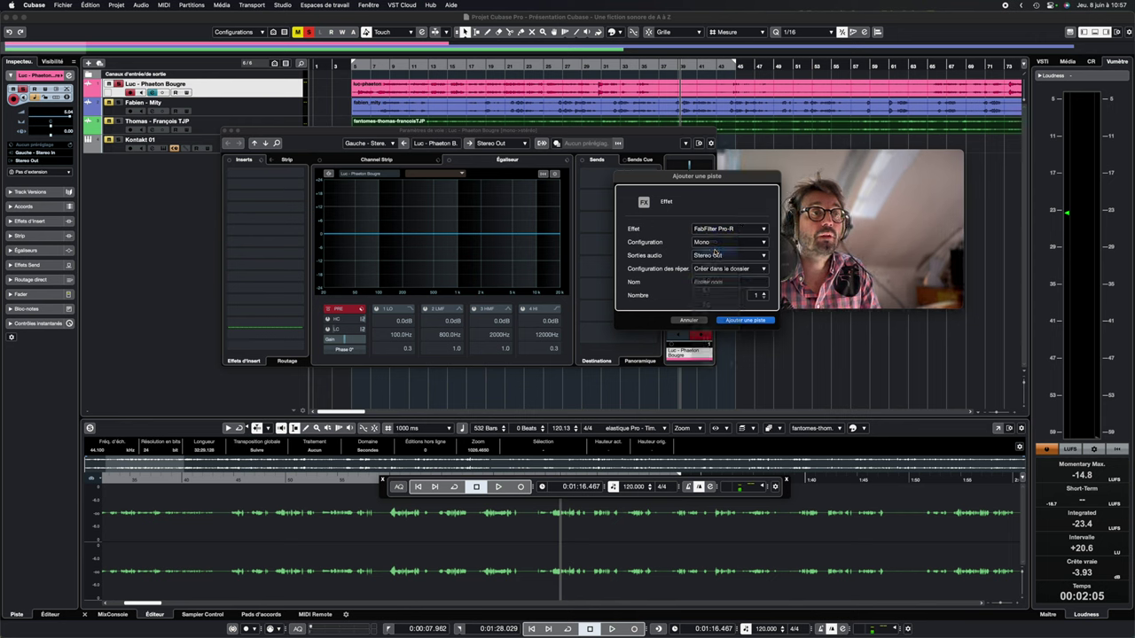
left_click(734, 321)
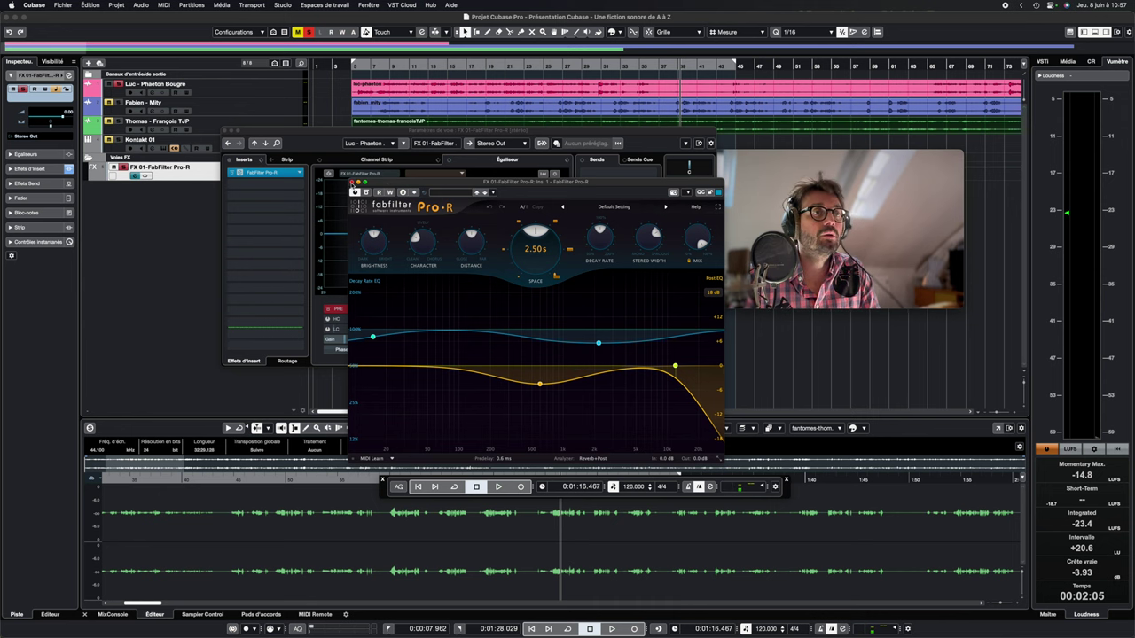
left_click(353, 182)
Rename the FabFilter Pro-R effect track as Reverberation
left_click(653, 177)
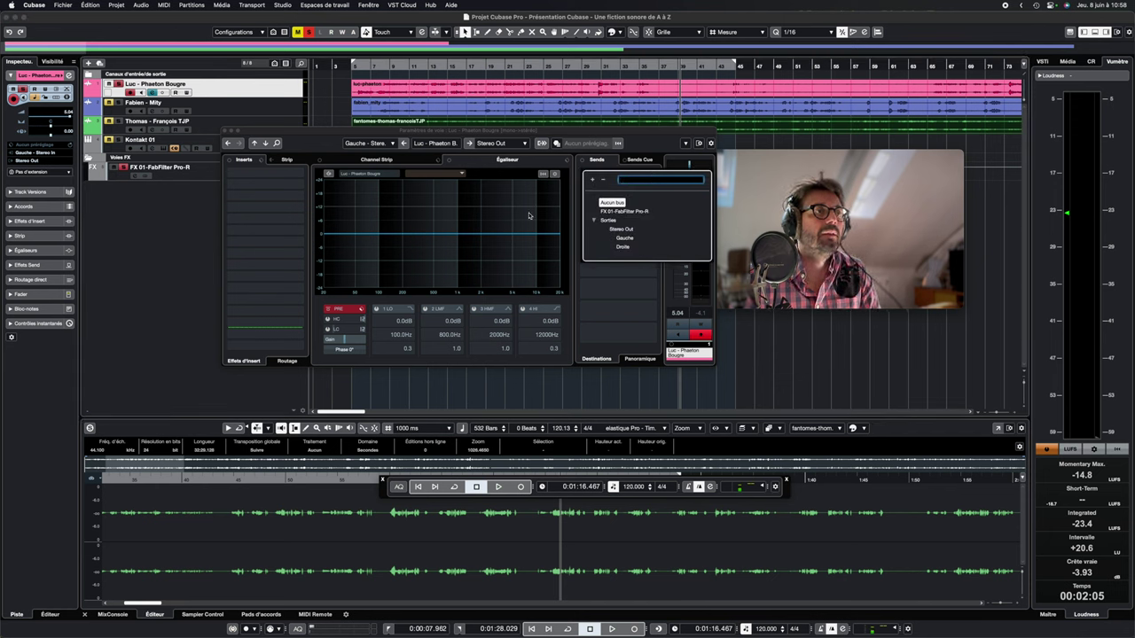
left_click(165, 171)
left_click(150, 171)
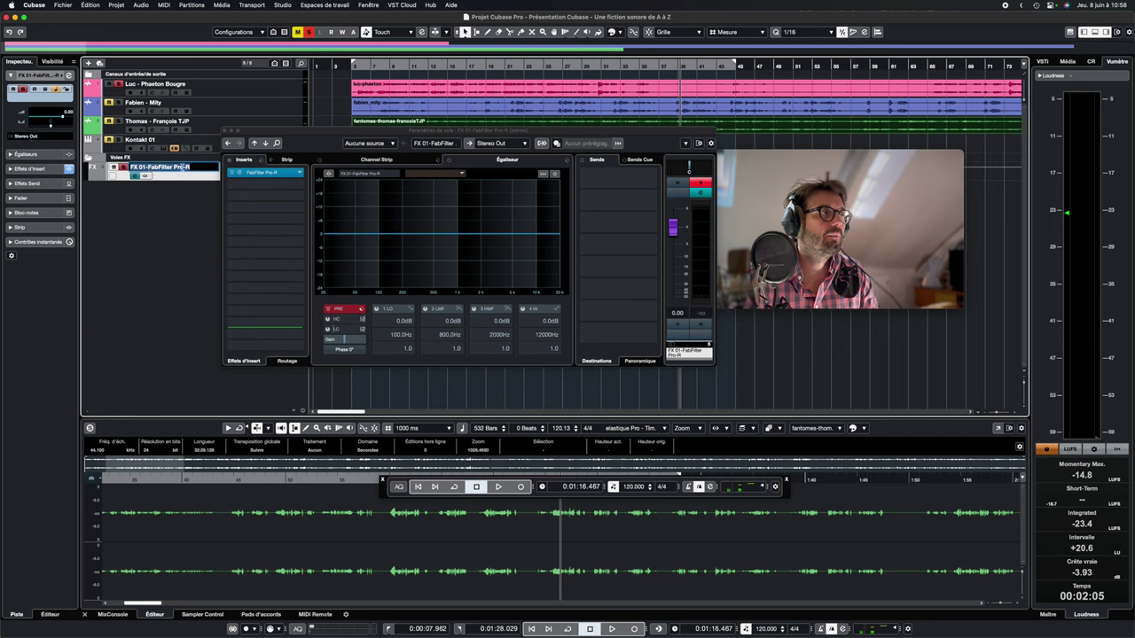
type("Reverberation")
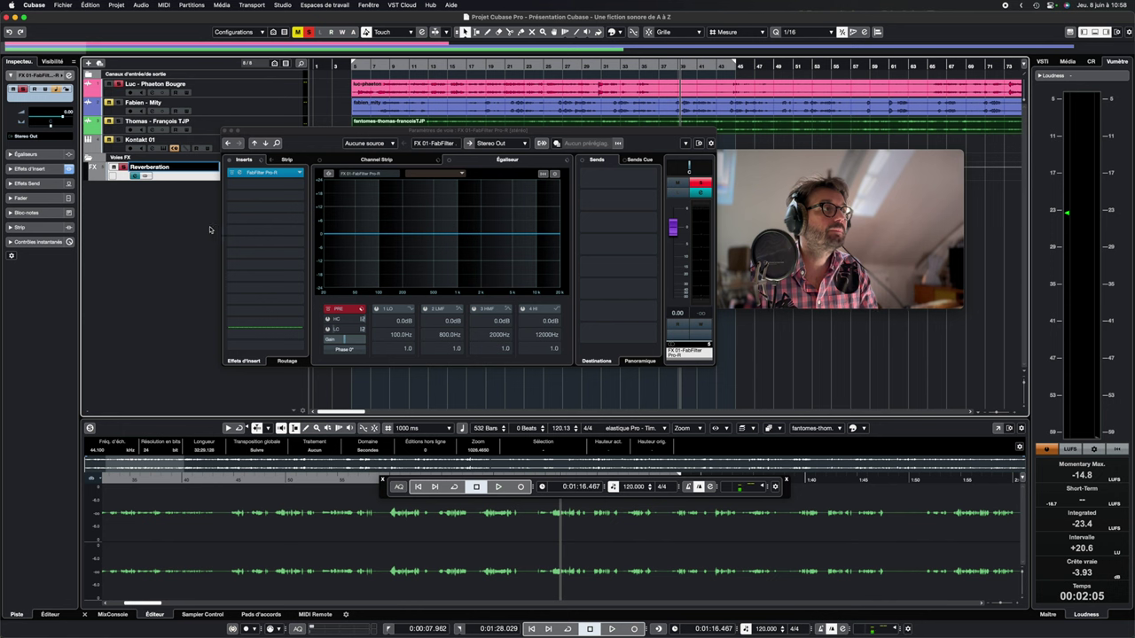
key("Return")
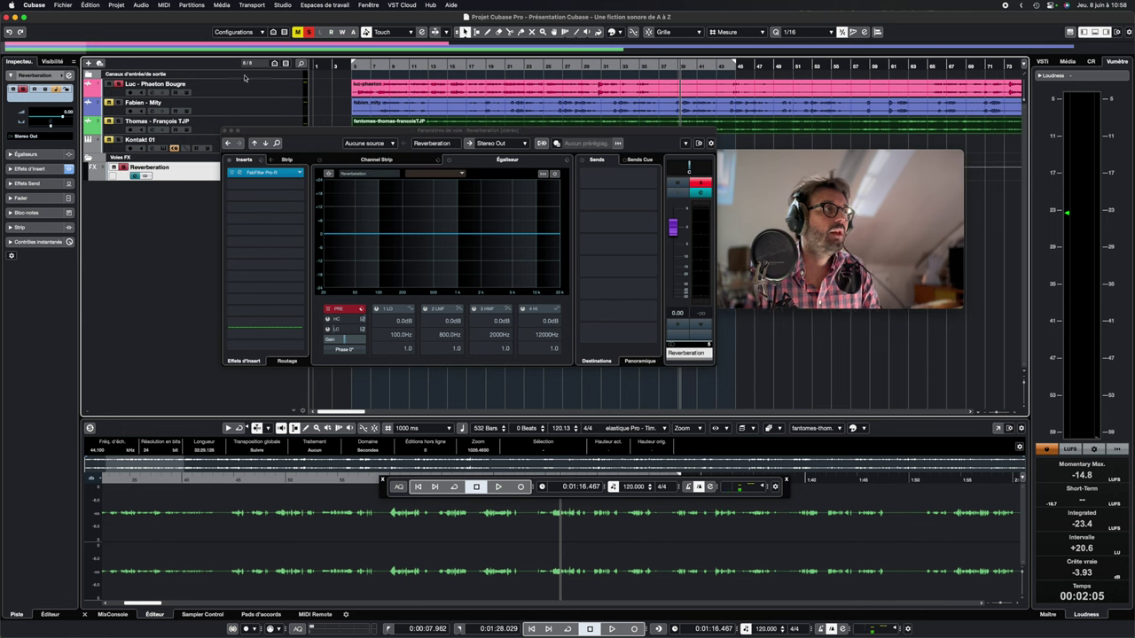
Route the pink voice track's first send to the Reverberation effect track
left_click(241, 87)
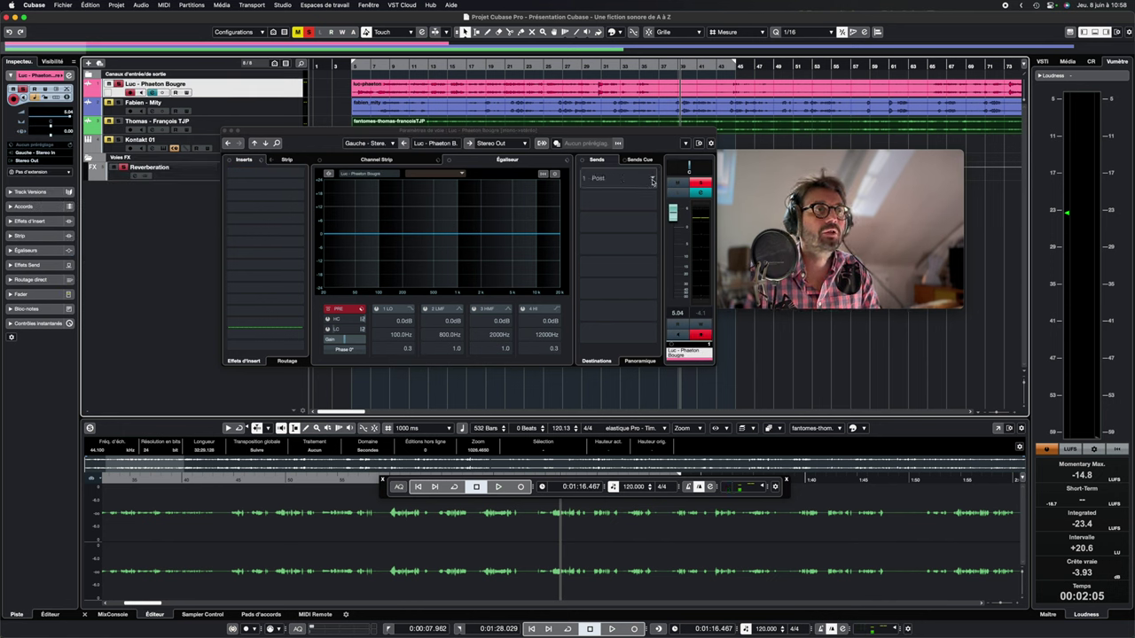
left_click(654, 180)
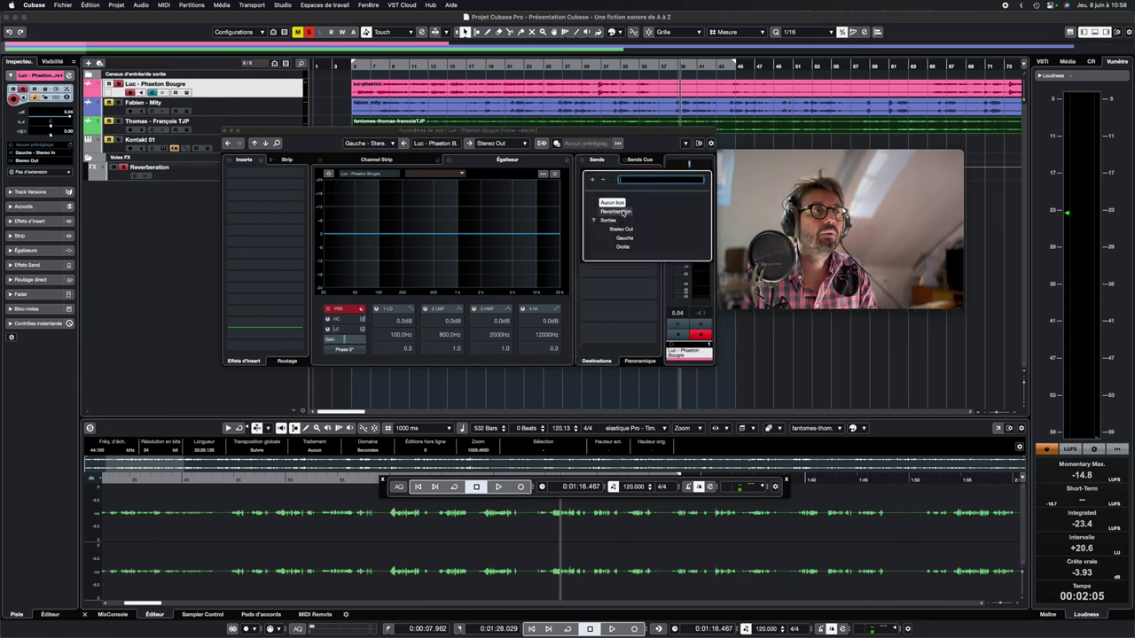
left_click(618, 212)
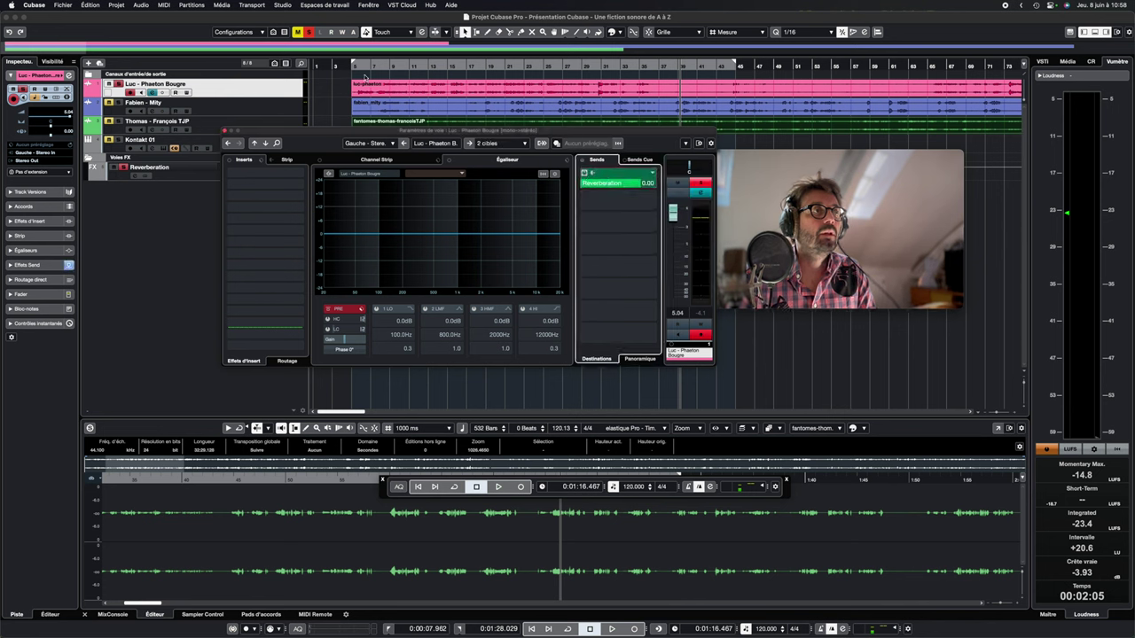
Play the soloed voice track with its reverb send in two short passes from about bar 11
left_click(410, 67)
key("space")
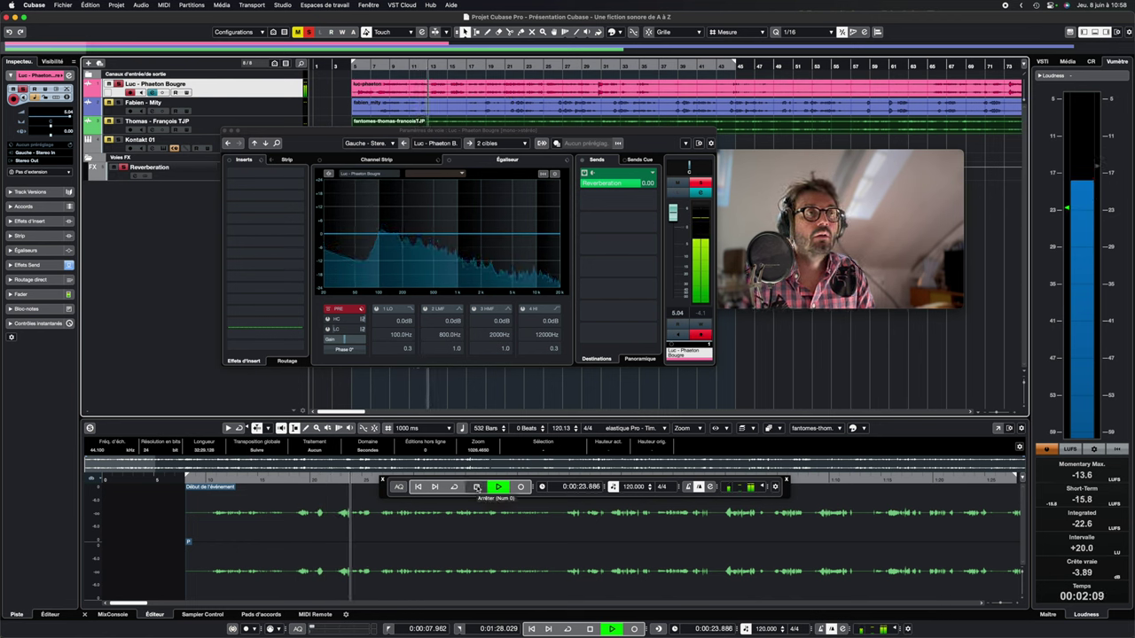
left_click(476, 486)
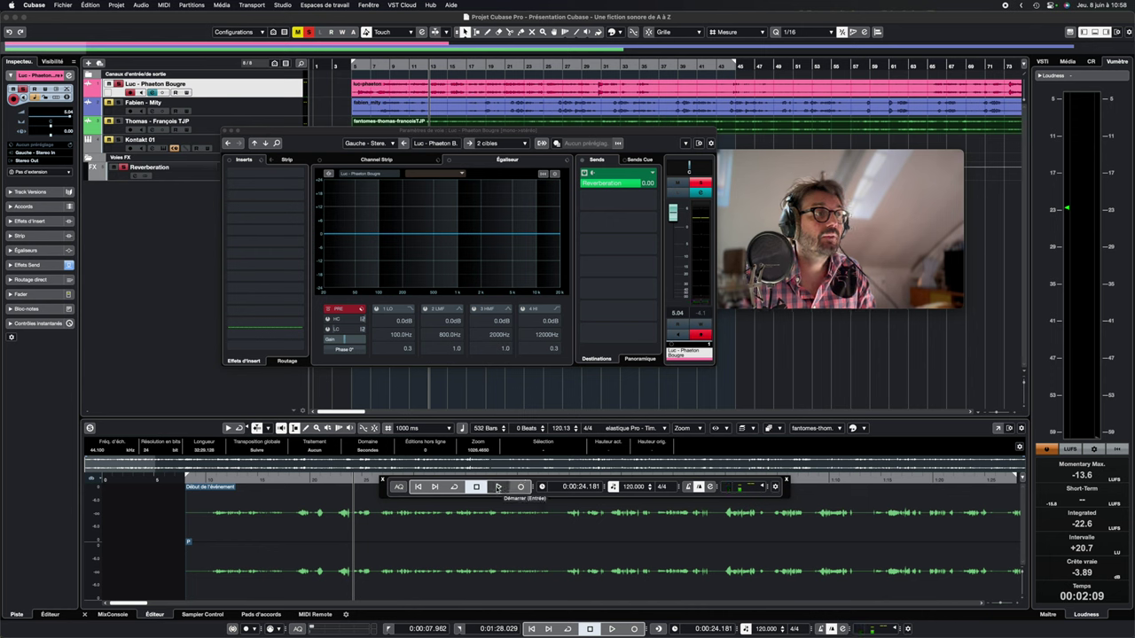
left_click(499, 488)
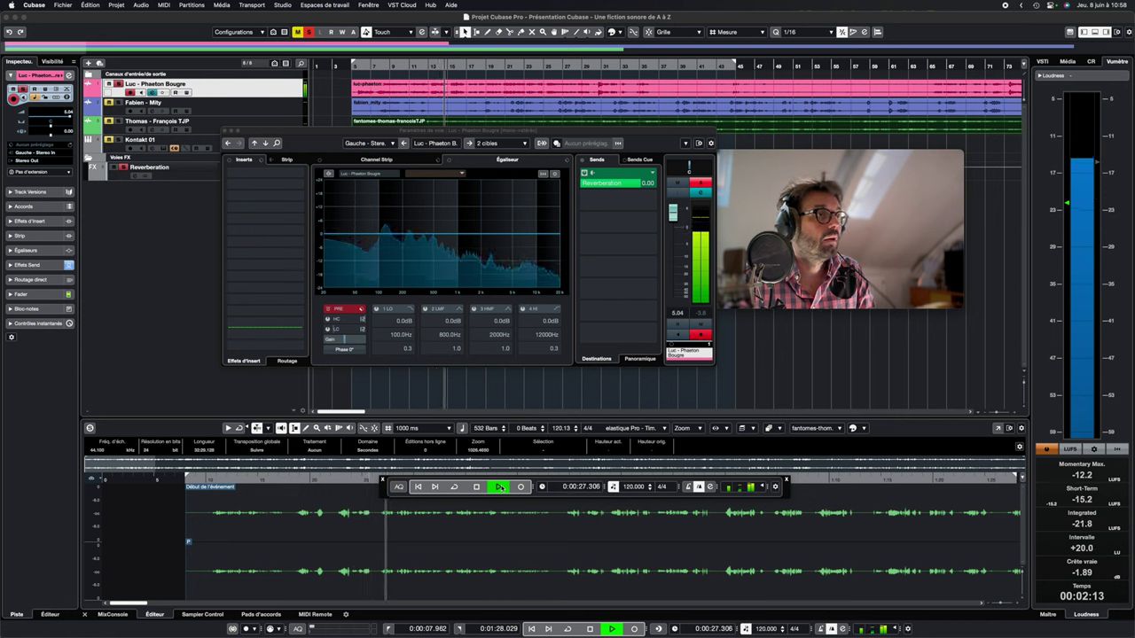
key("space")
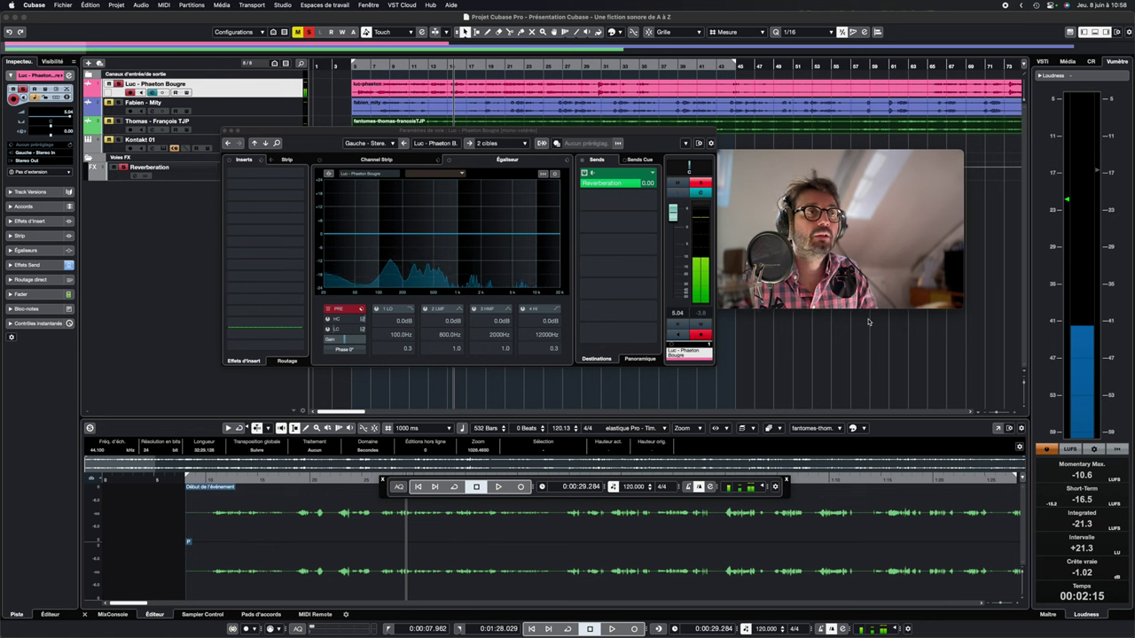
Clear the pink voice track's reverb send and route the blue voice track's first send, switched on, to Reverberation
left_click(653, 174)
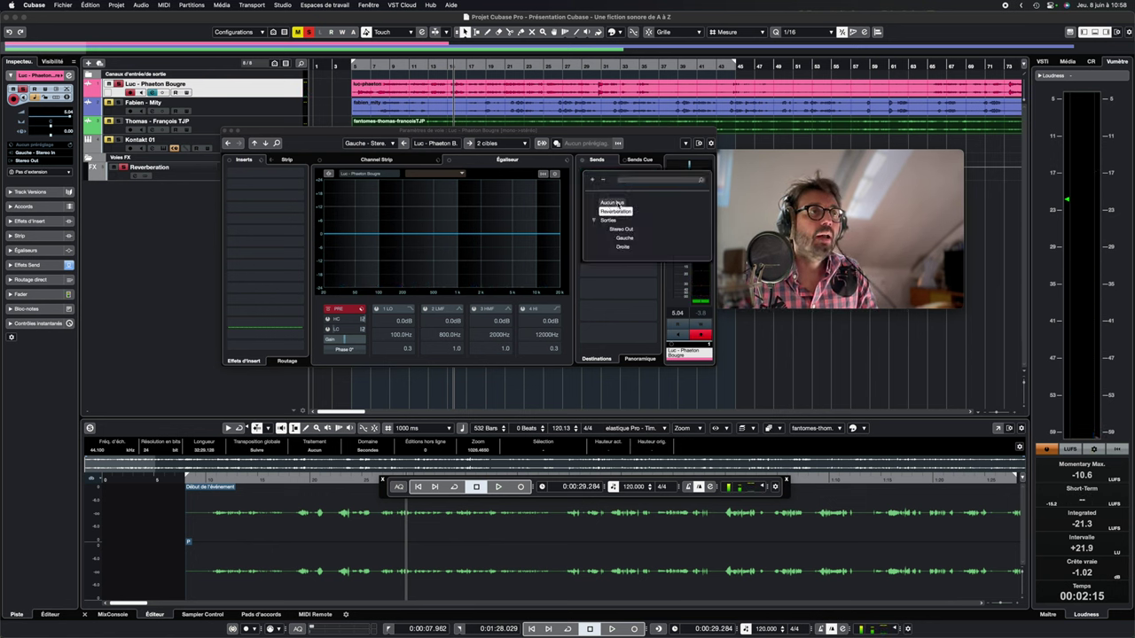
left_click(611, 203)
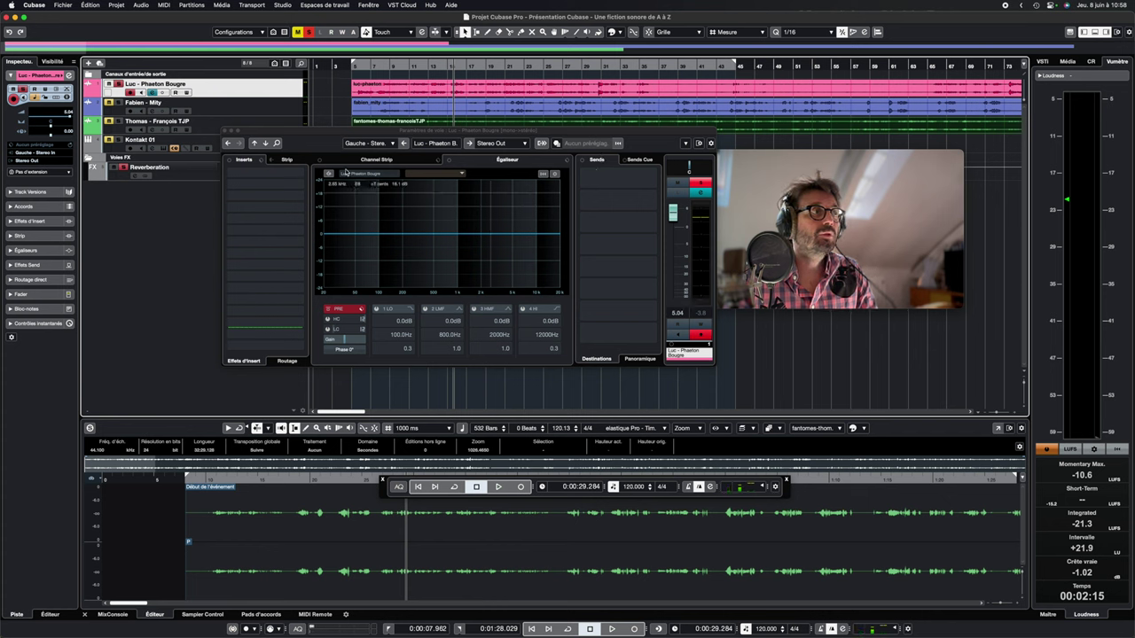
left_click(253, 106)
left_click(652, 179)
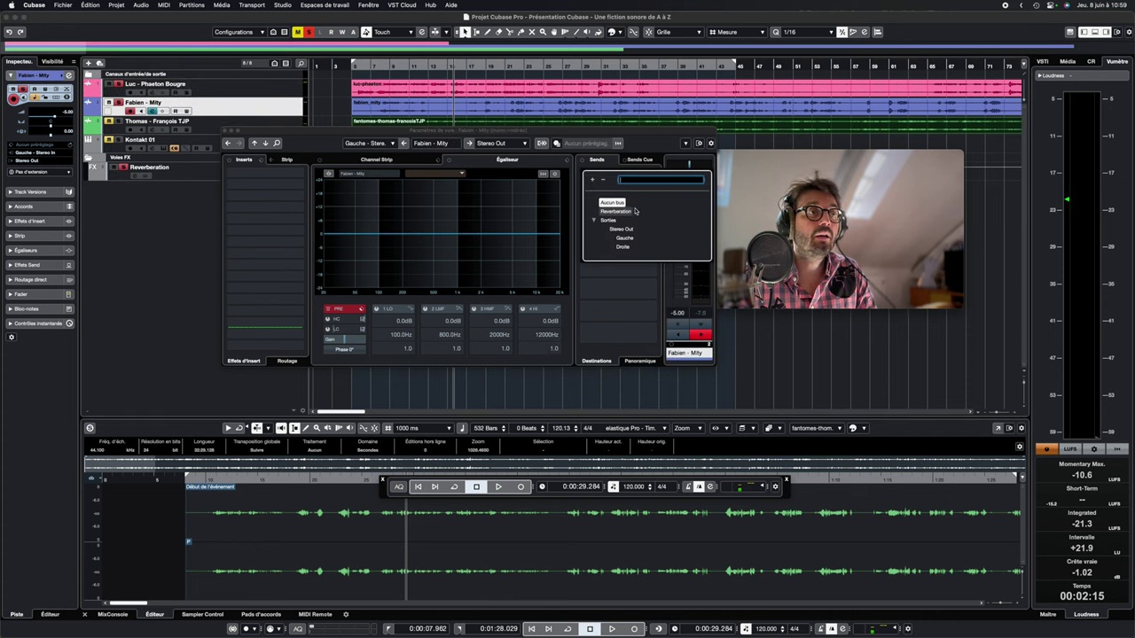
left_click(616, 212)
left_click(585, 173)
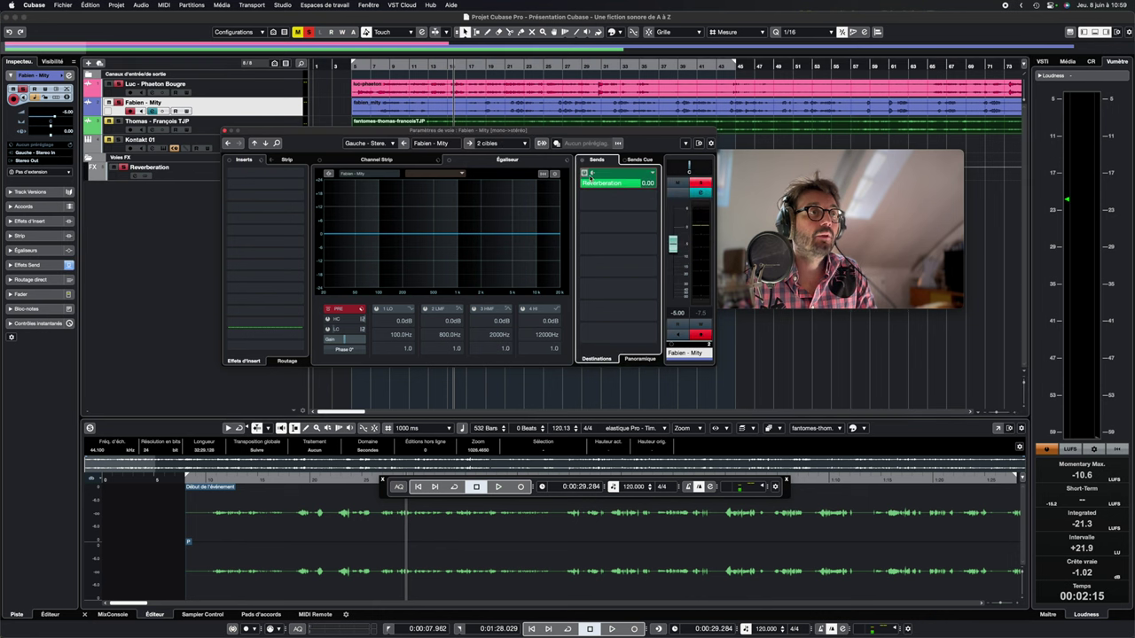
Route the pink voice track's first send back to Reverberation, switch it on, and move the channel settings window clear of the tracks
left_click(253, 86)
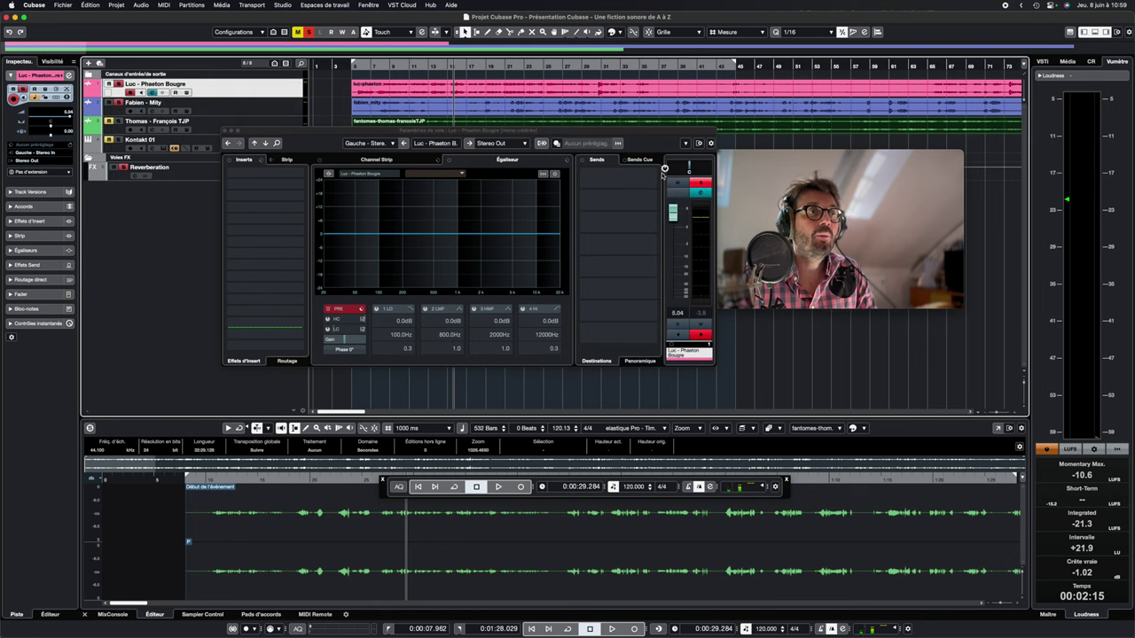
left_click(652, 179)
left_click(616, 212)
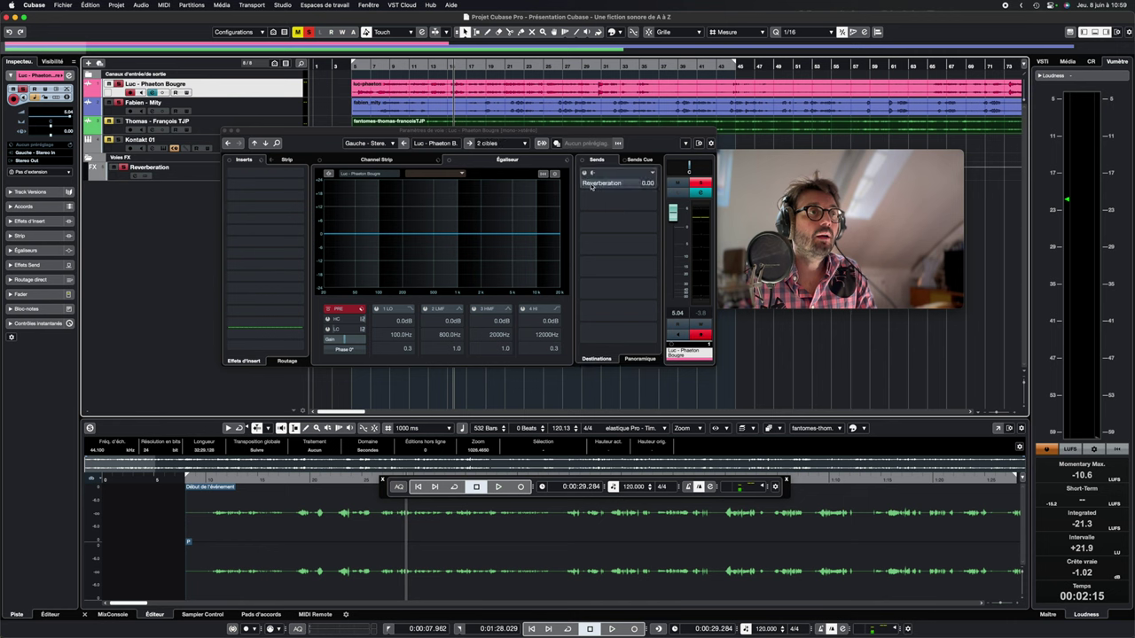
left_click(585, 173)
left_click_drag(571, 133, 581, 200)
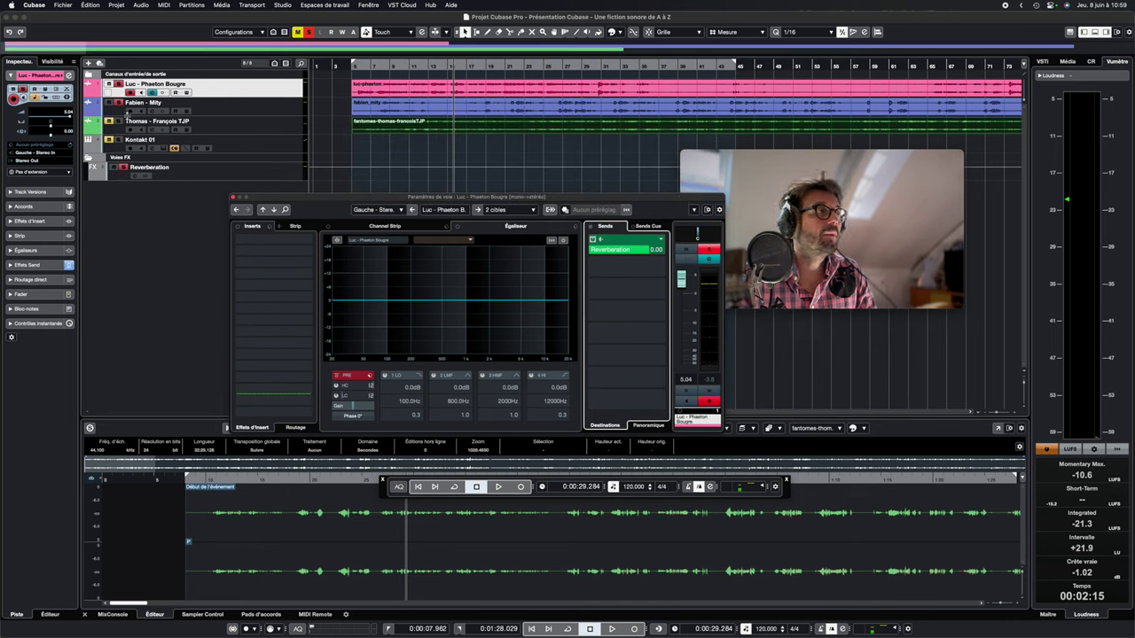
Play from about bar 10 and lower the pink voice track's fader to -17.7 dB with its reverb send on
left_click(406, 65)
key("space")
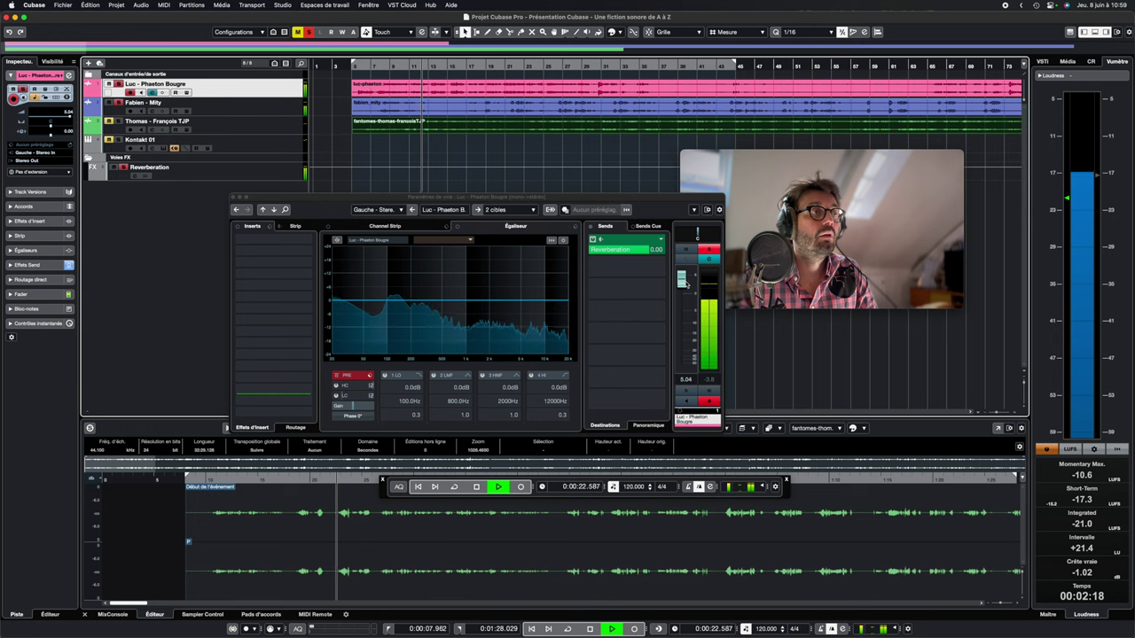
left_click_drag(681, 280, 680, 338)
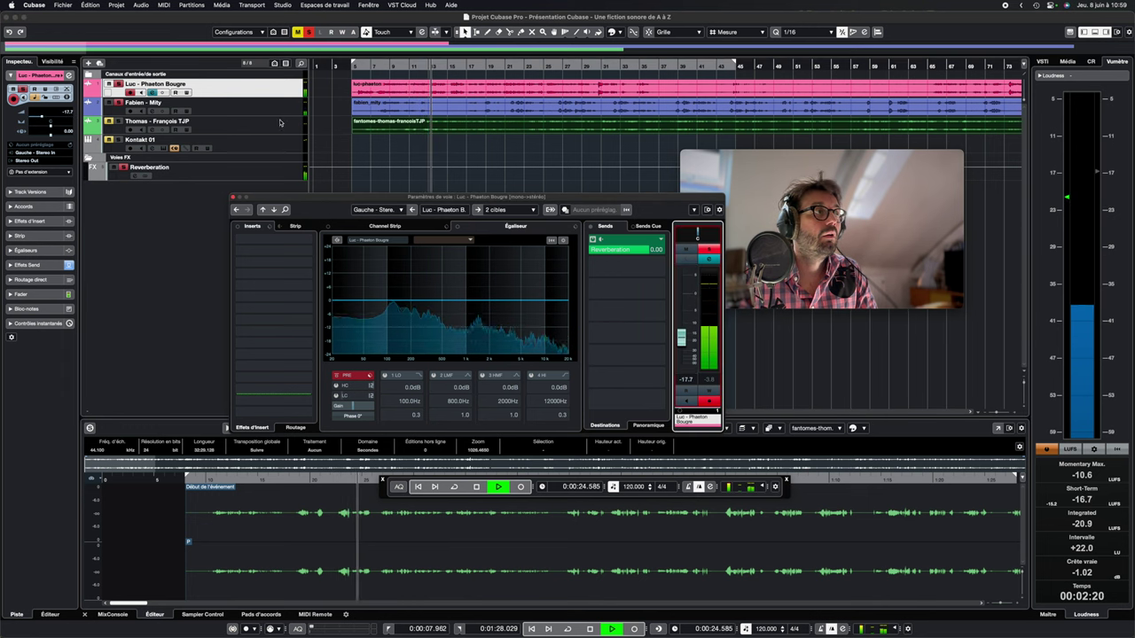
Select the blue voice track and listen to it with its reverb send from about bar 18
left_click(266, 104)
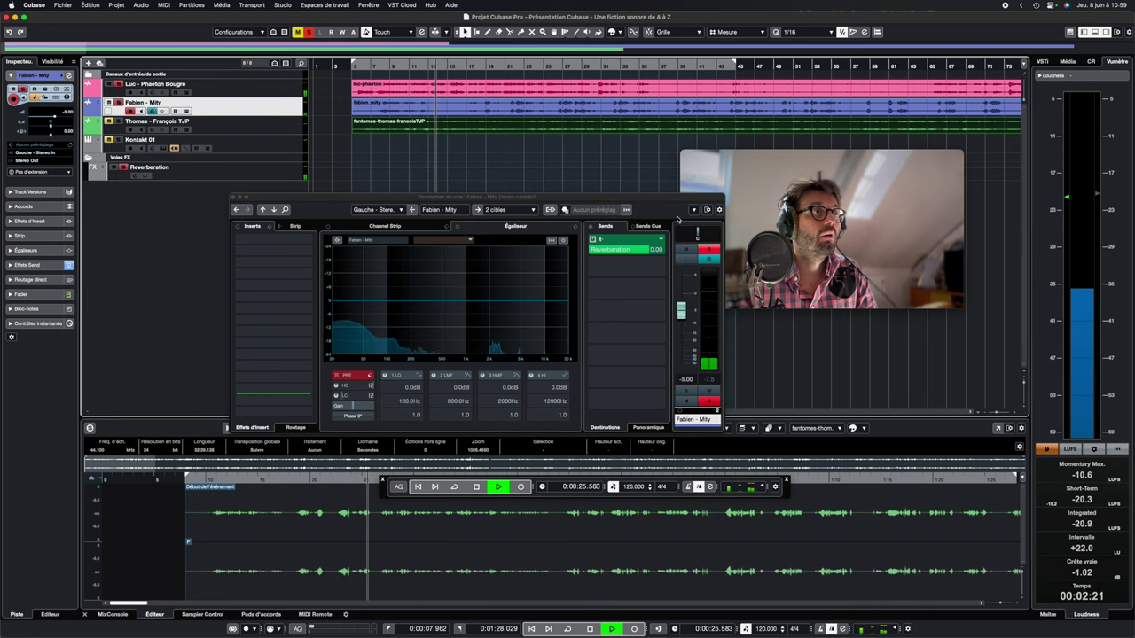
left_click(479, 66)
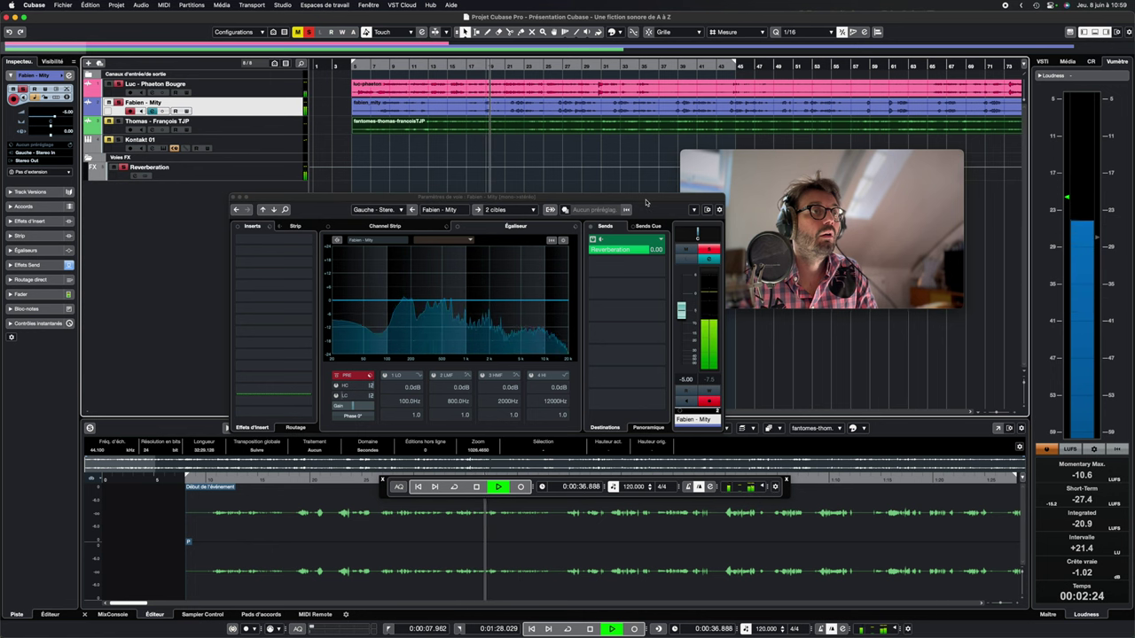
left_click(590, 629)
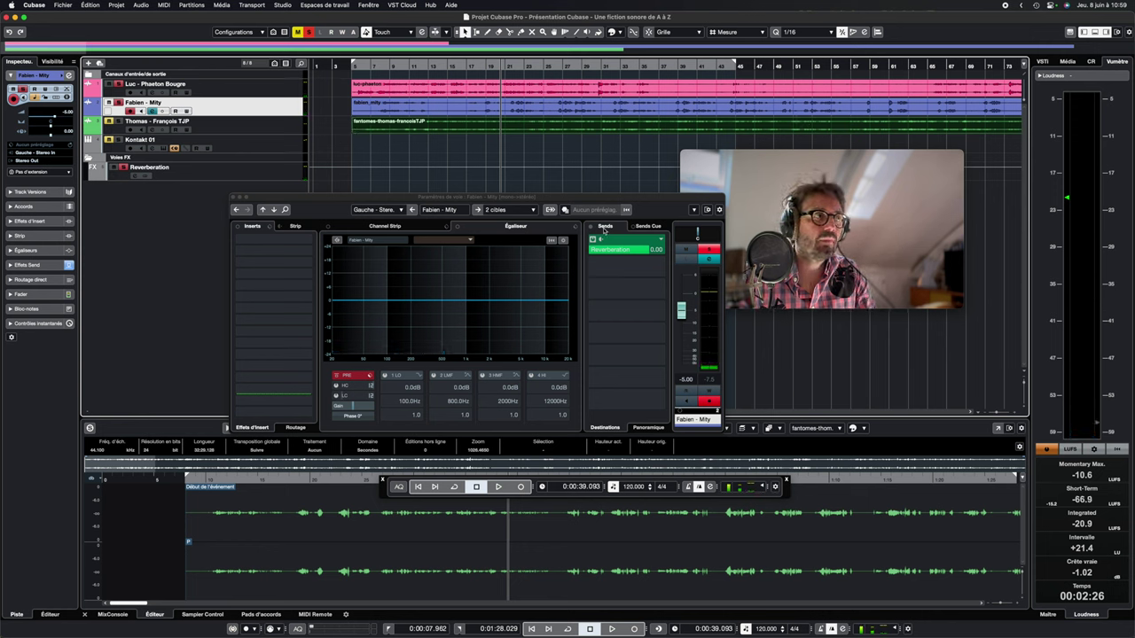
Compare the channel settings of the blue voice track, the pink voice track and the Reverberation effect track
left_click(380, 165)
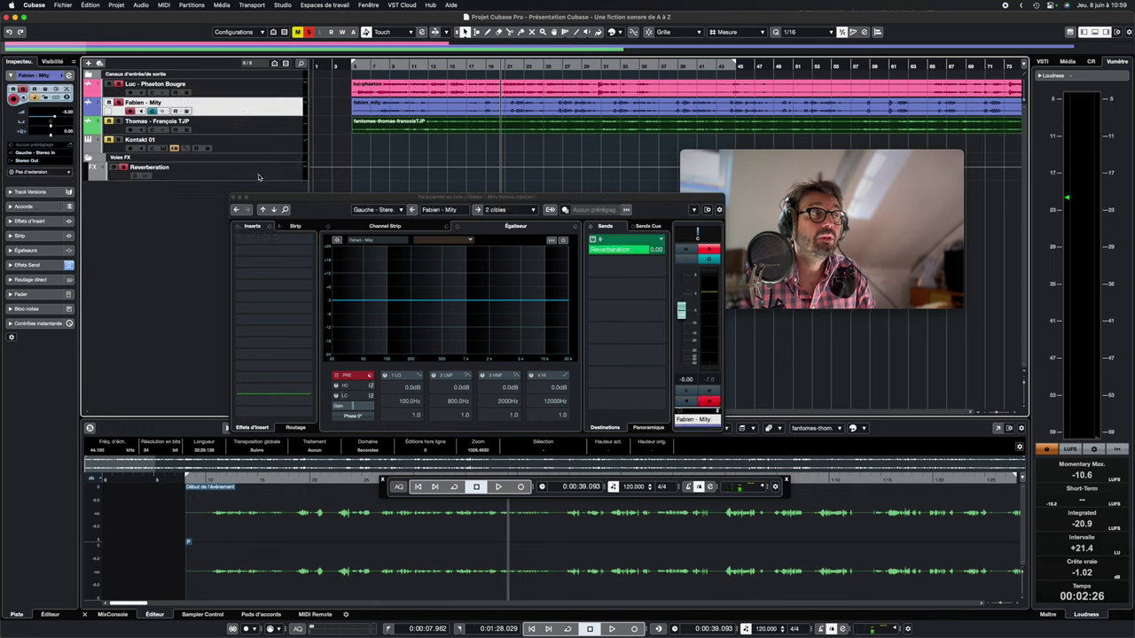
left_click(270, 104)
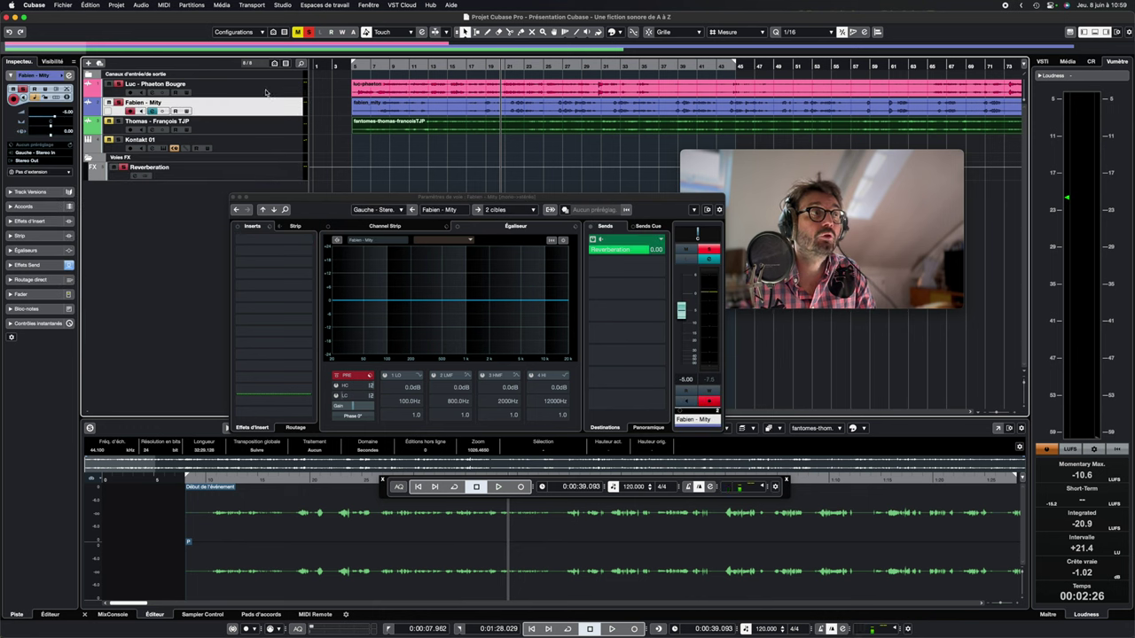
left_click(265, 90)
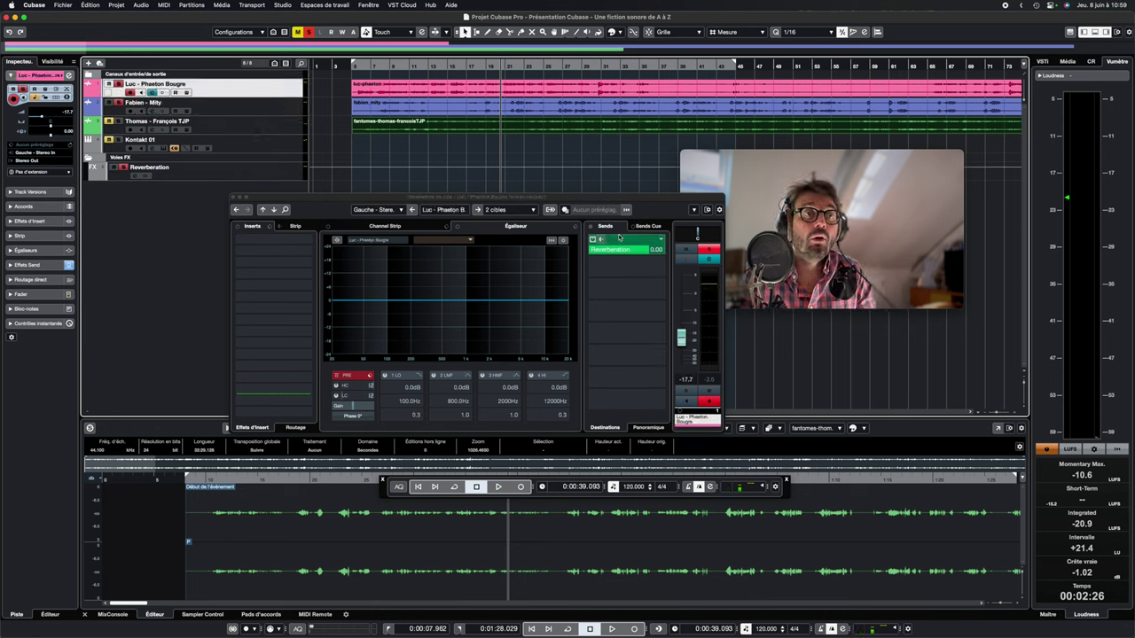
left_click(268, 171)
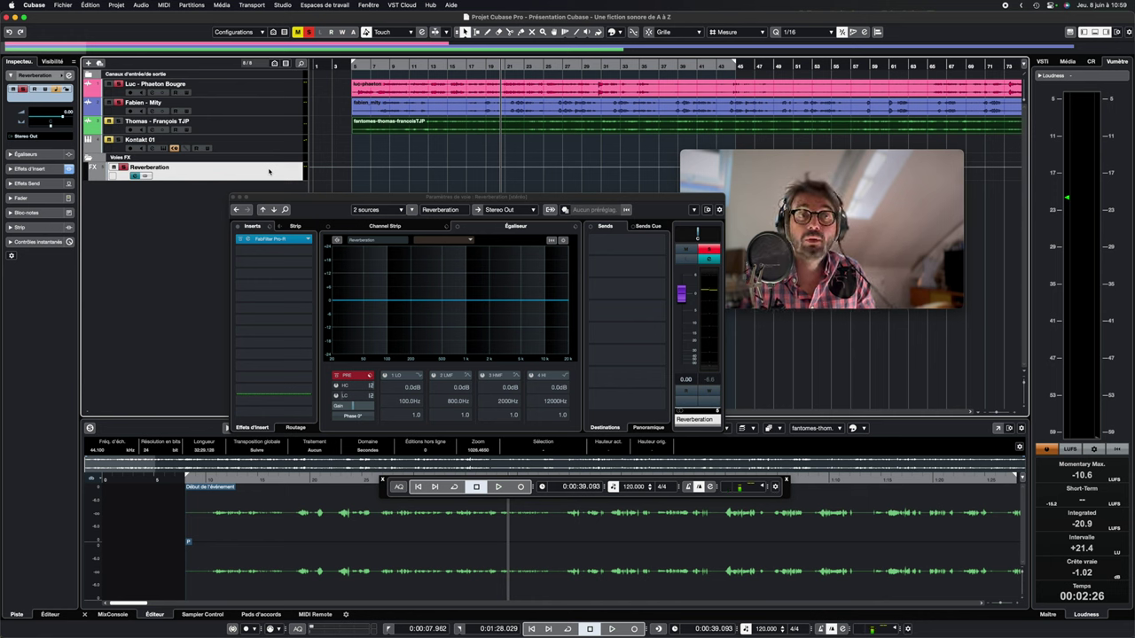
Clear the Reverberation send from both the pink and the blue voice tracks by assigning no bus
left_click(240, 90)
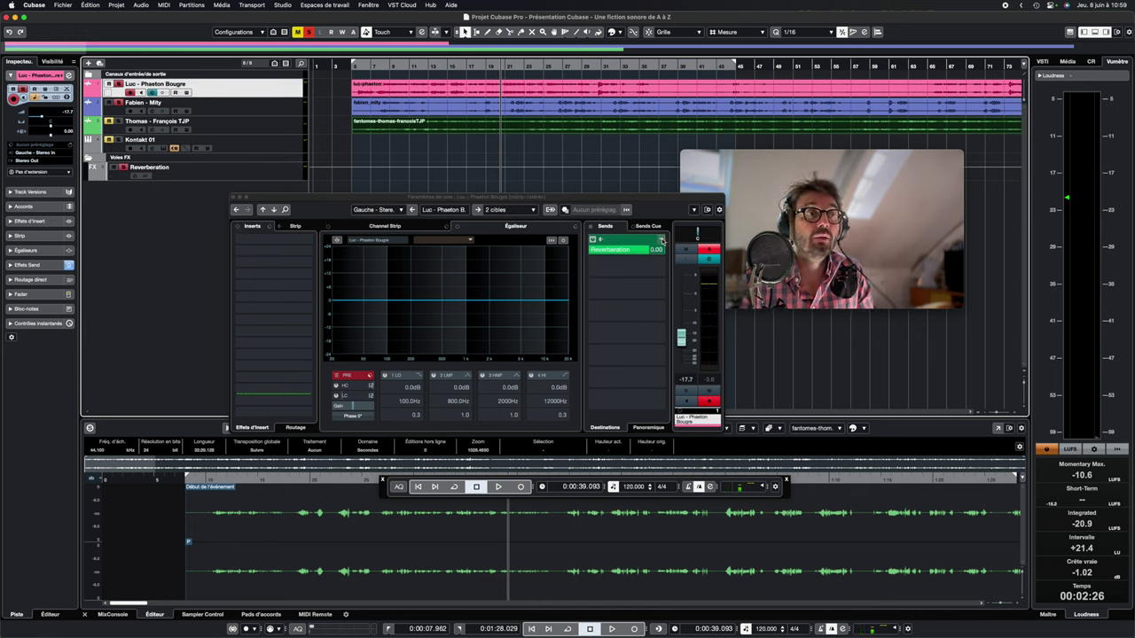
left_click(661, 240)
left_click(621, 269)
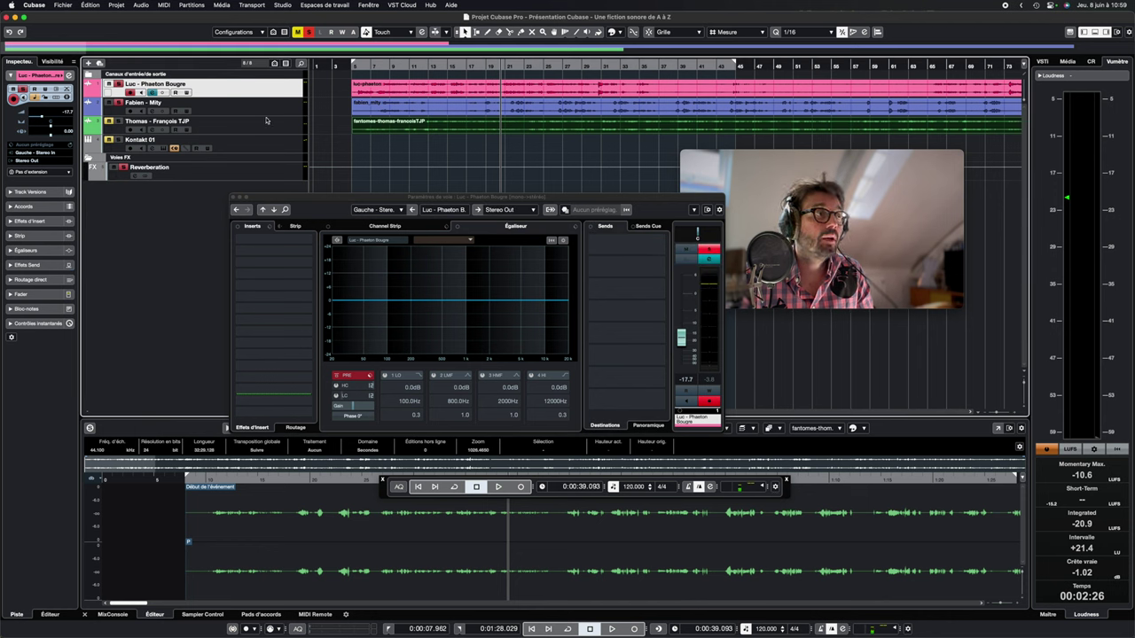
left_click(266, 104)
left_click(643, 244)
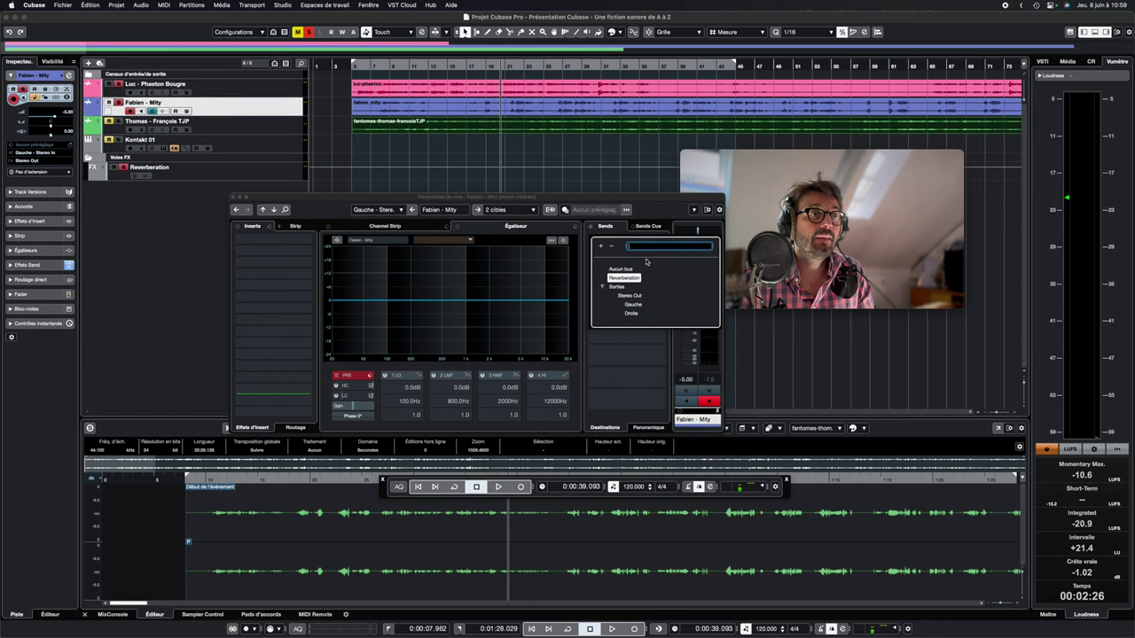
left_click(620, 269)
Set the pink voice track's fader to 0.00 dB
left_click(244, 90)
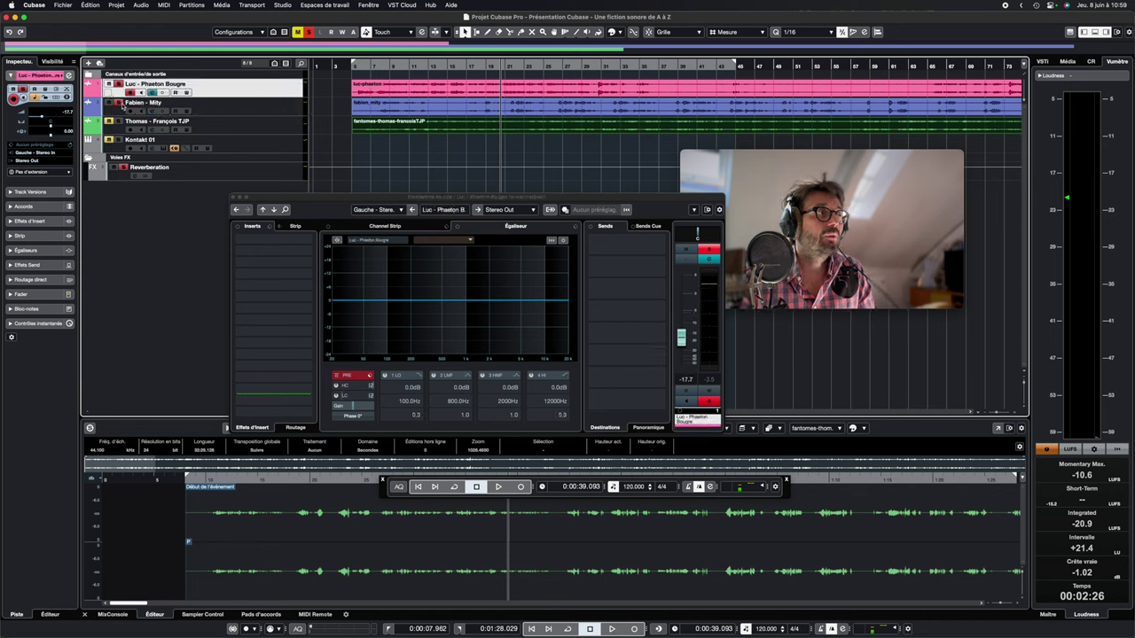
left_click_drag(681, 338, 681, 293)
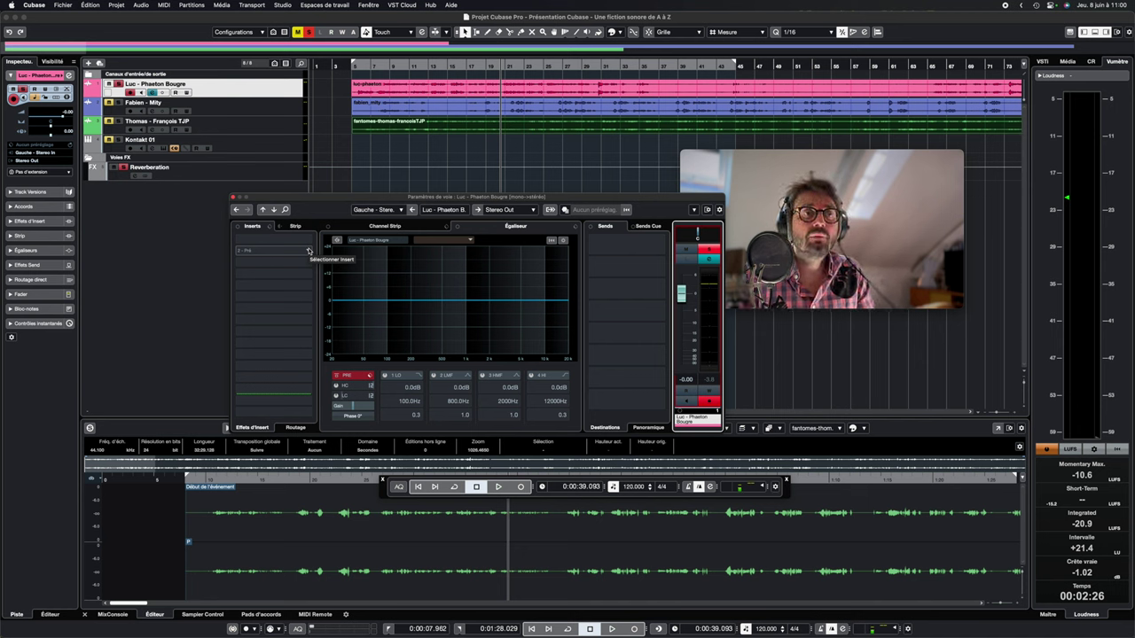
Load FabFilter Pro-Q 3 in the pink voice track's second insert slot and move its window clear of the insert list
left_click(309, 251)
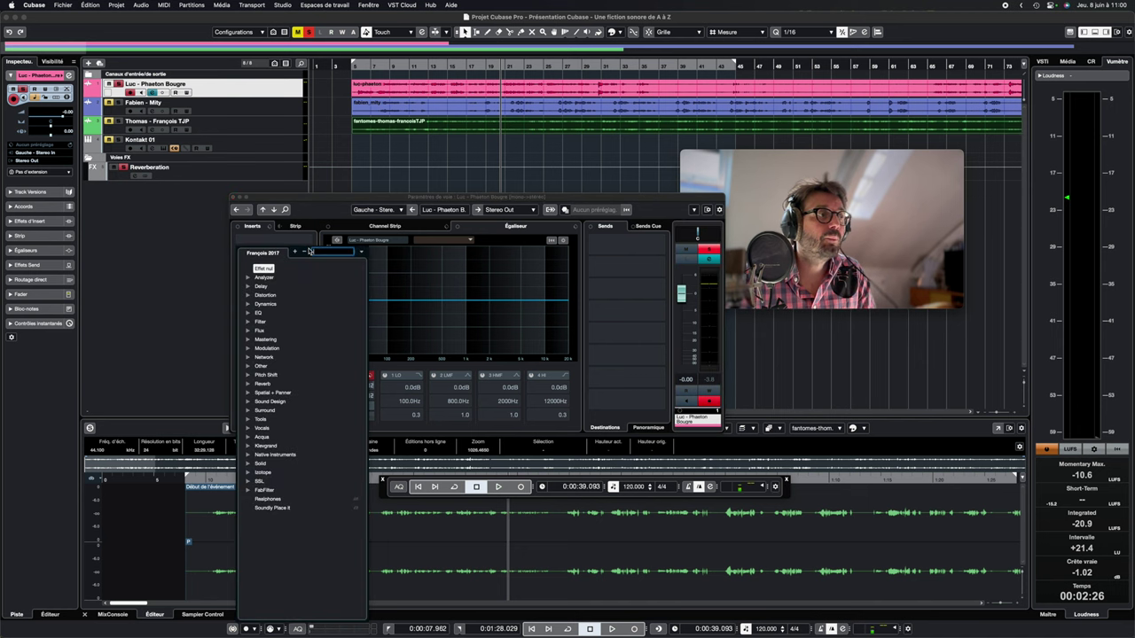
left_click(249, 491)
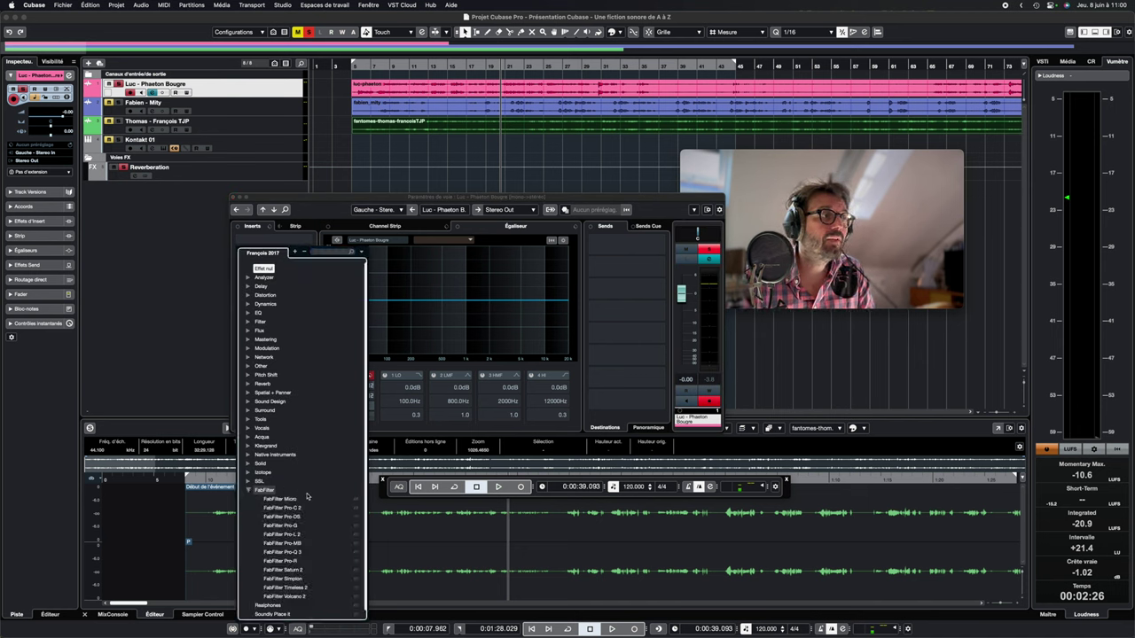
left_click(282, 552)
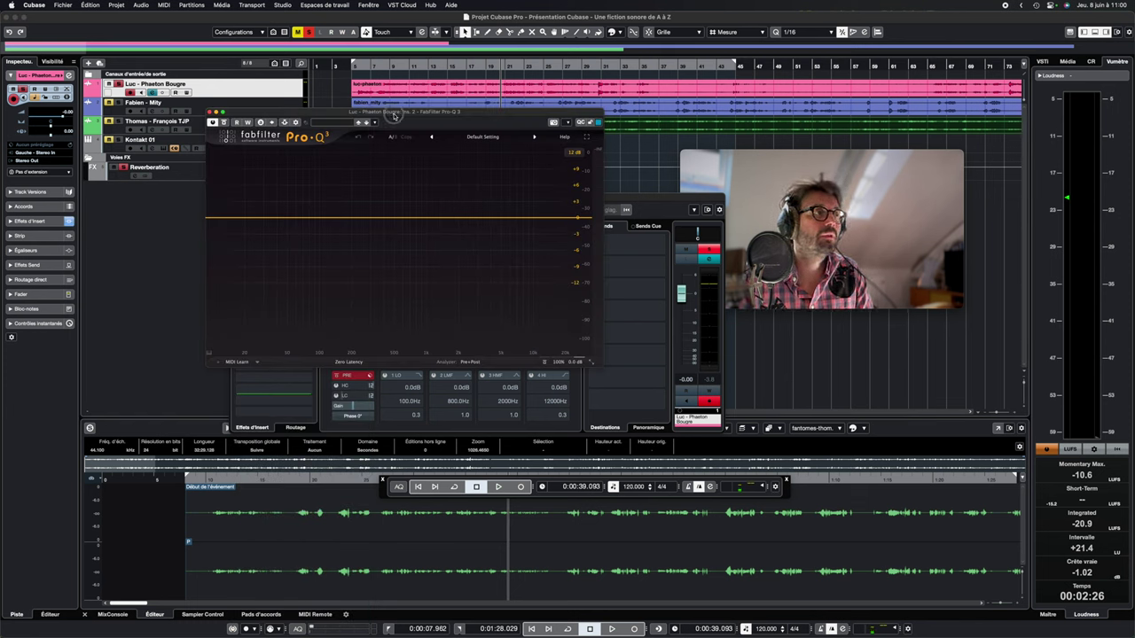
left_click_drag(348, 123, 517, 162)
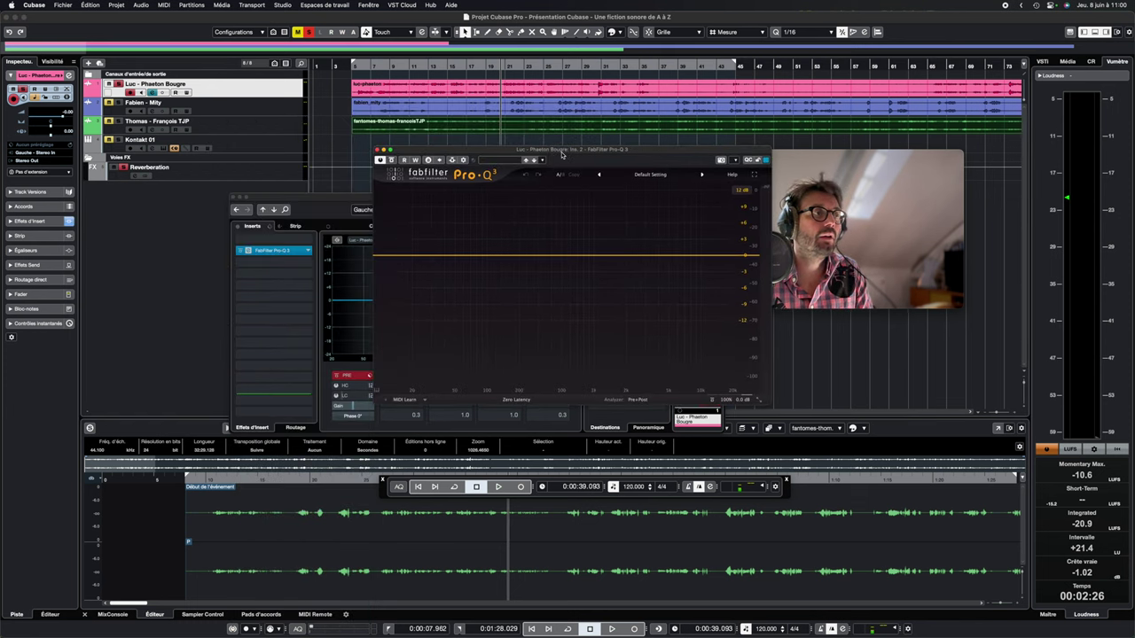
Add a low-cut band in Pro-Q 3 with a 24 dB/oct slope at about 36 Hz
left_click(452, 257)
mouse_move(452, 257)
left_mouse_down()
mouse_move(421, 257)
mouse_move(463, 258)
left_mouse_up()
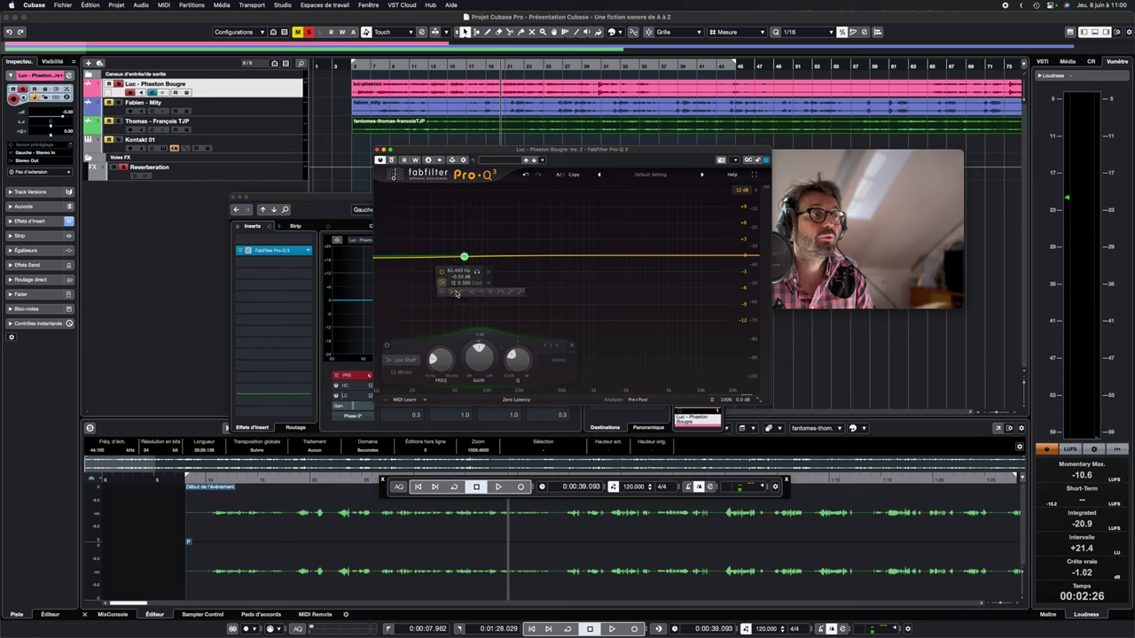
left_click(456, 294)
left_click(469, 296)
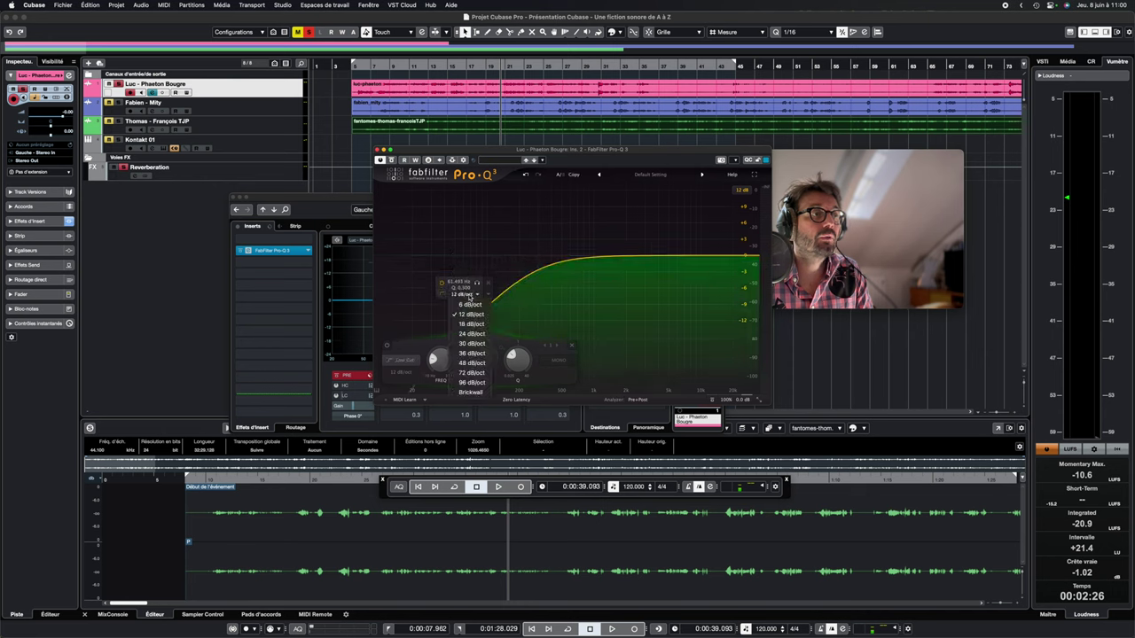
left_click(471, 333)
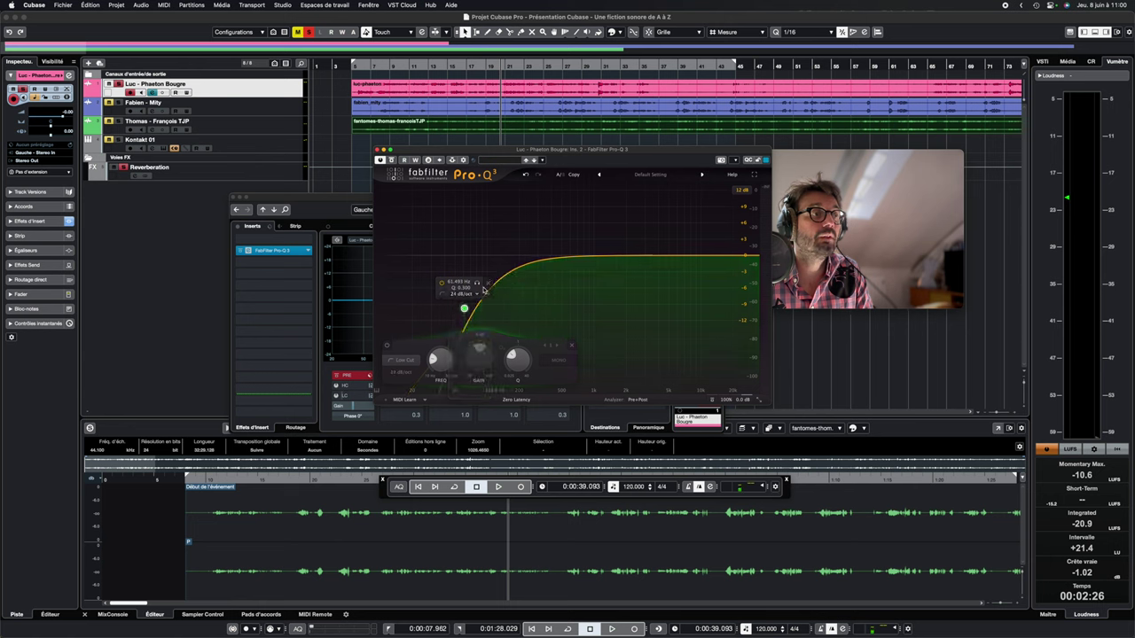
left_click_drag(463, 309, 439, 293)
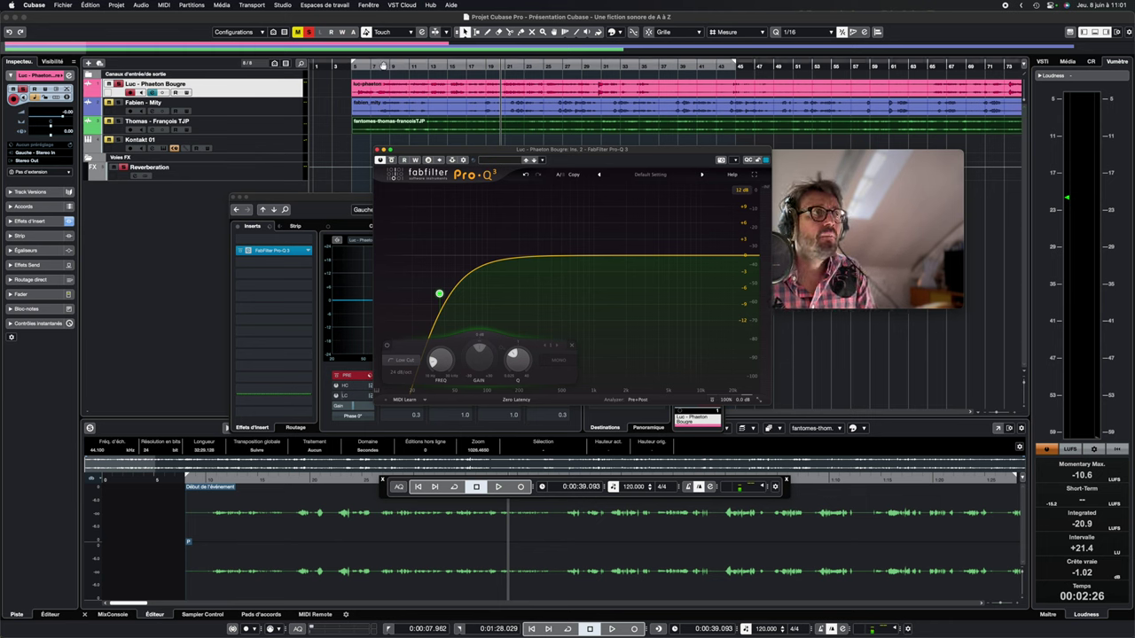
Try a slight bell cut between 1 and 2 kHz in Pro-Q 3 during playback, and delete that band
double_click(461, 66)
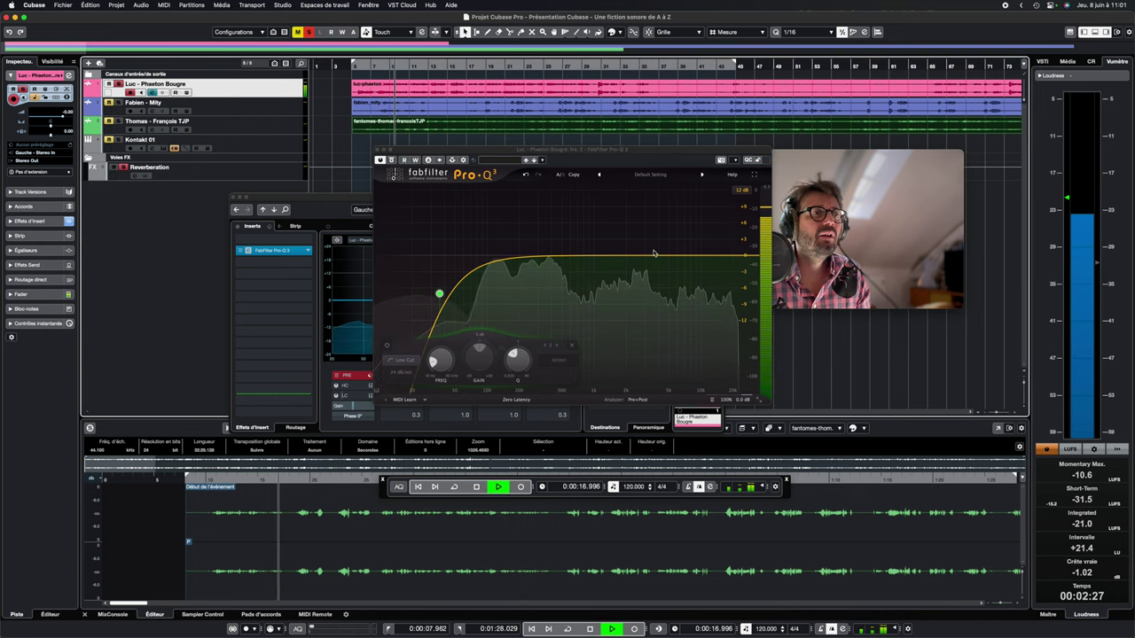
left_click_drag(644, 258, 613, 262)
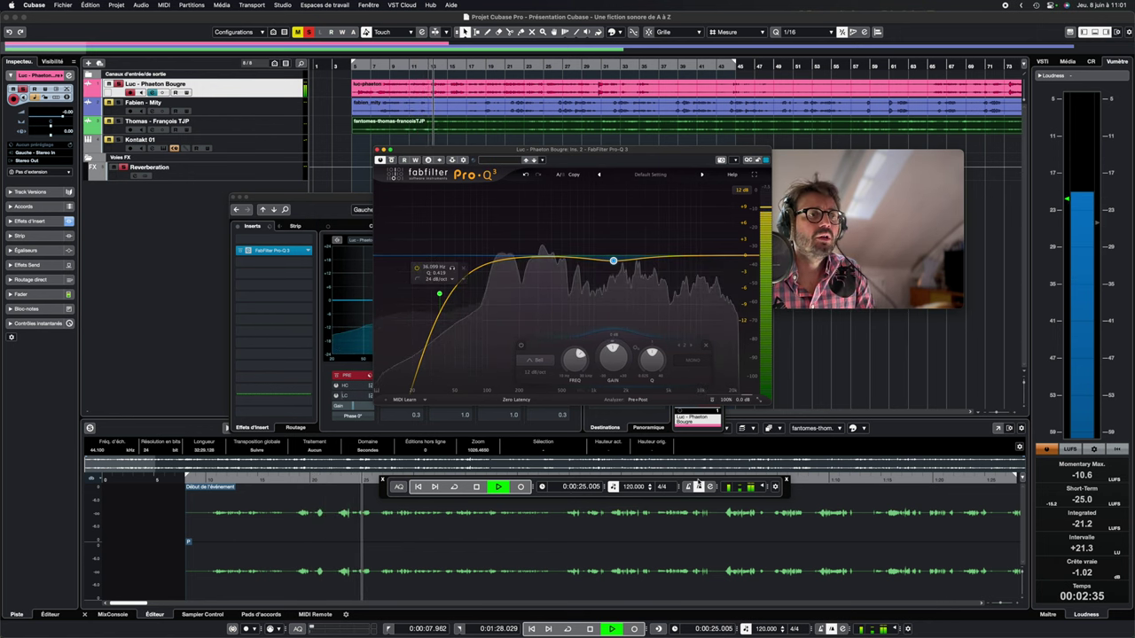
left_click(591, 629)
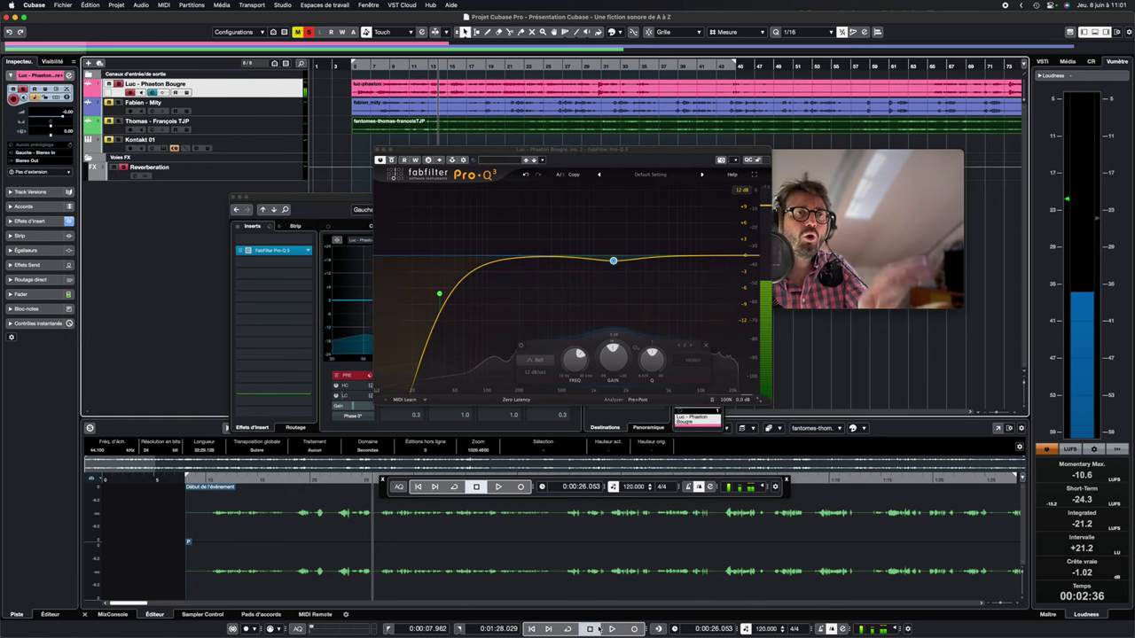
left_click(613, 261, "alt")
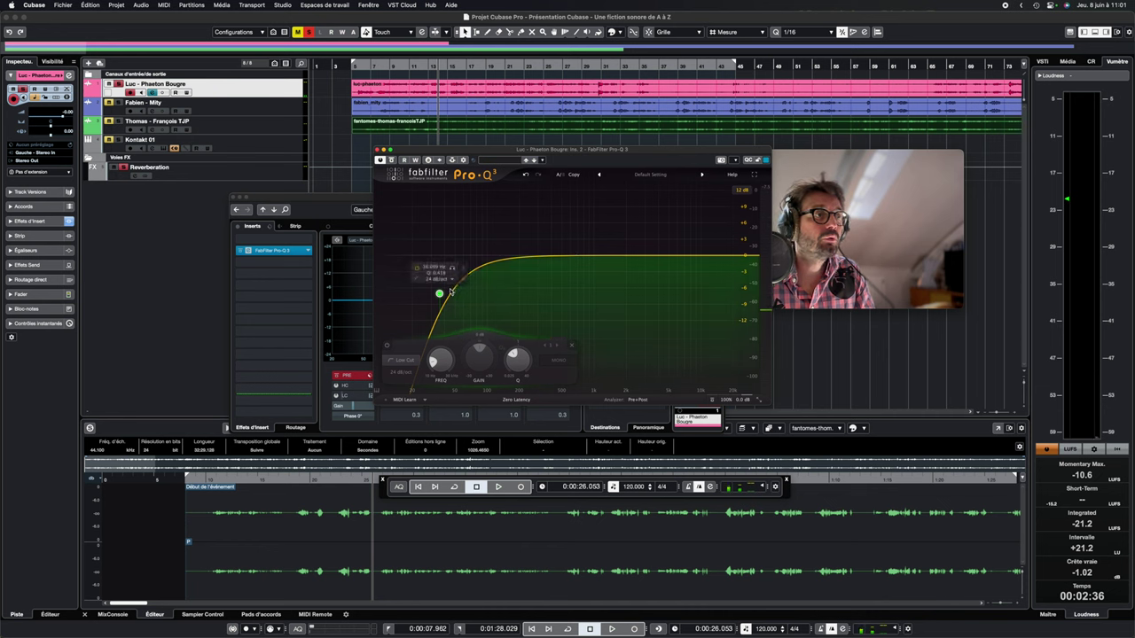
Load the CLA-2A Mono compressor in the pink voice track's fourth insert slot
left_click(309, 274)
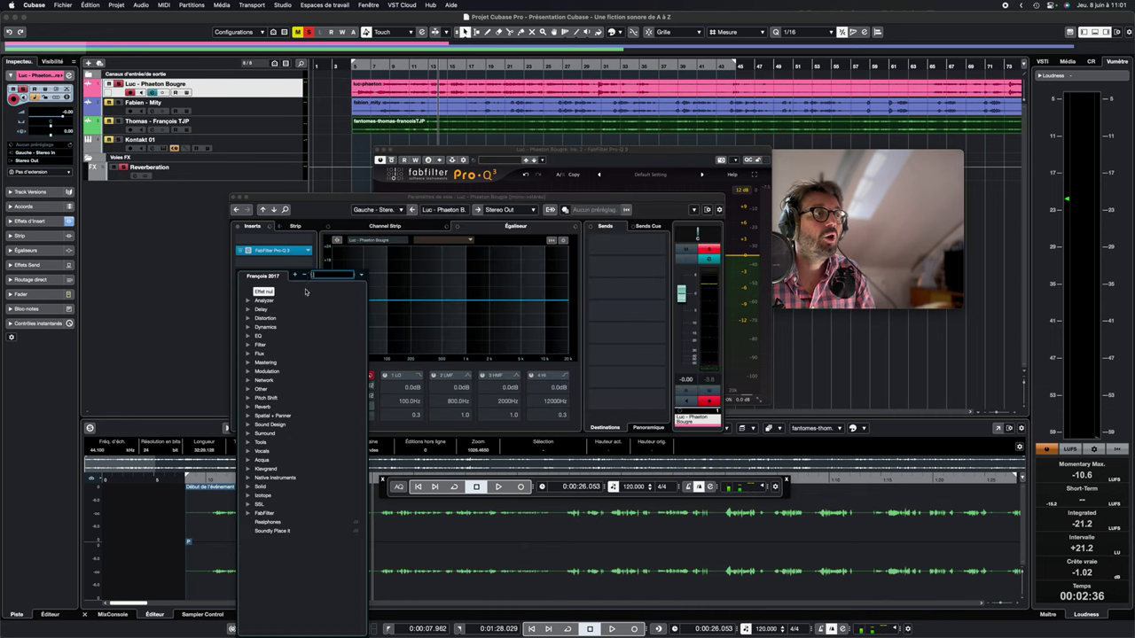
left_click(249, 327)
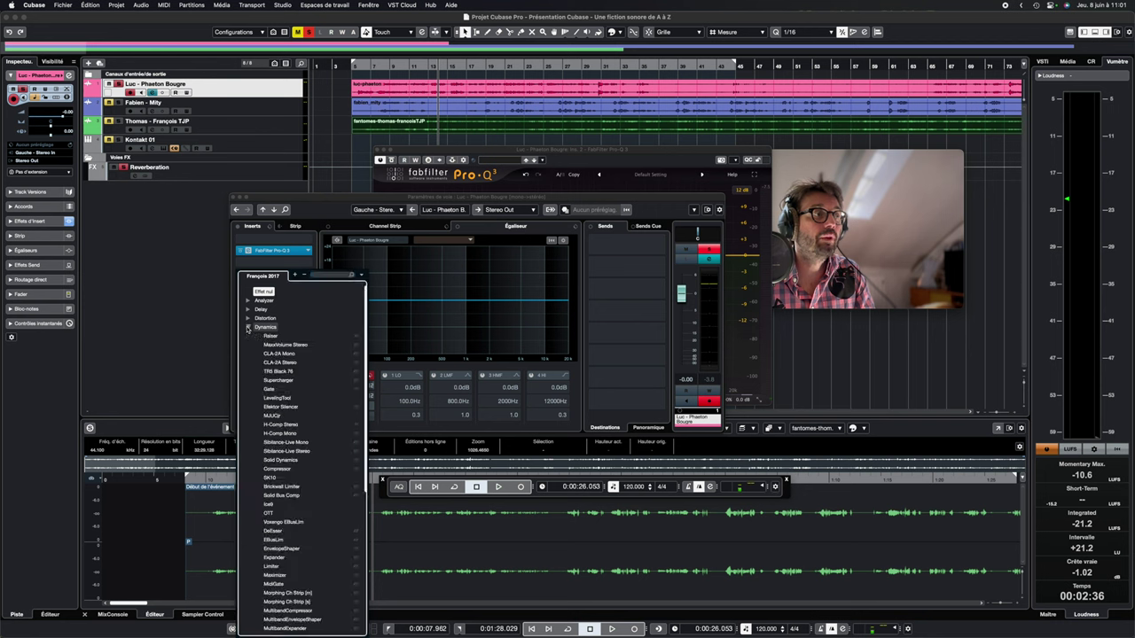
left_click(289, 354)
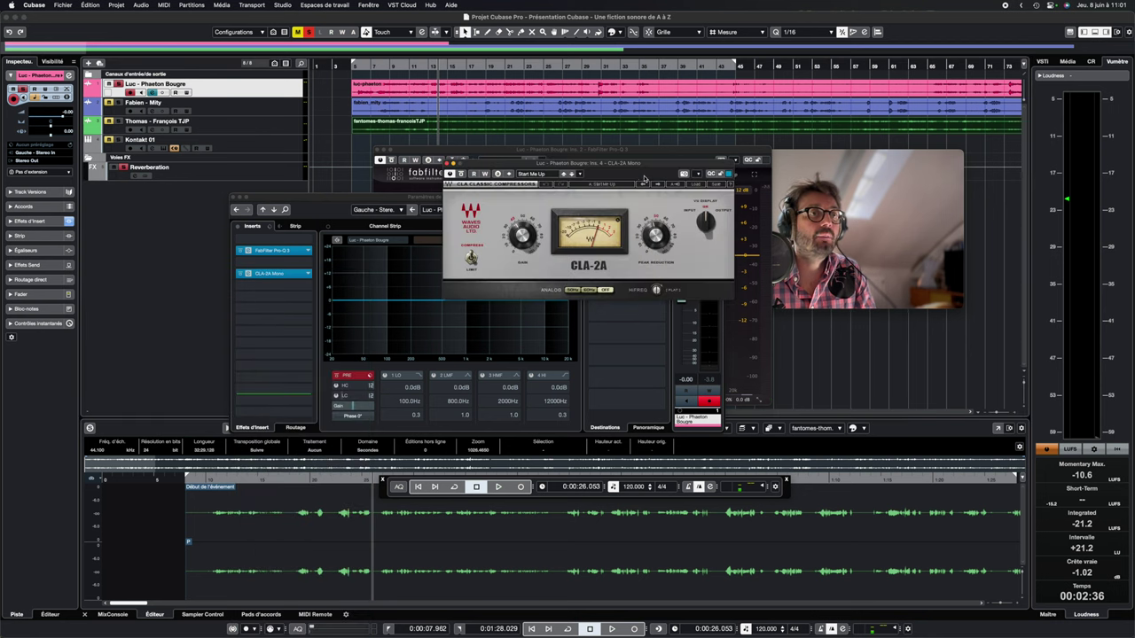
left_click_drag(524, 229, 542, 218)
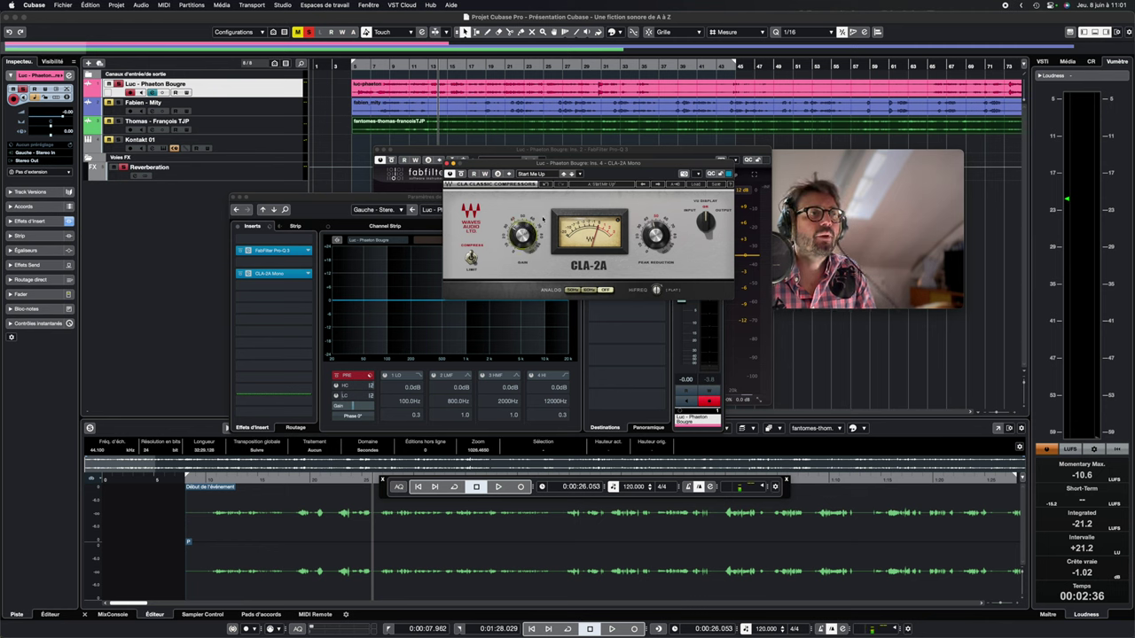
Play the pink voice from about 24.7 seconds to hear it through the CLA-2A compressor
left_click(431, 67)
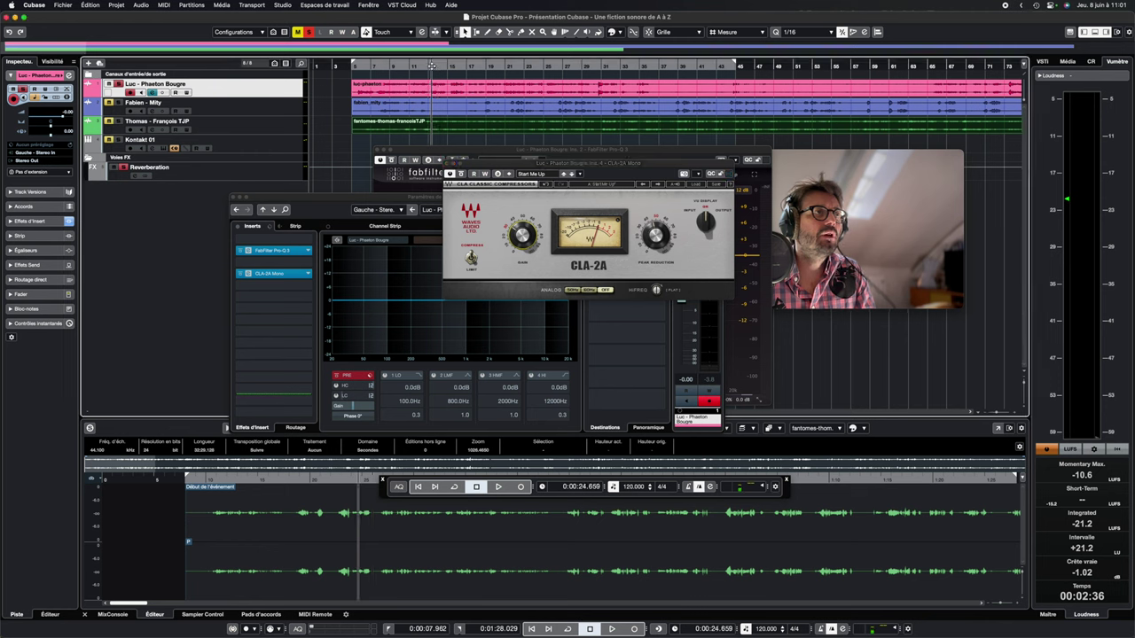
key("space")
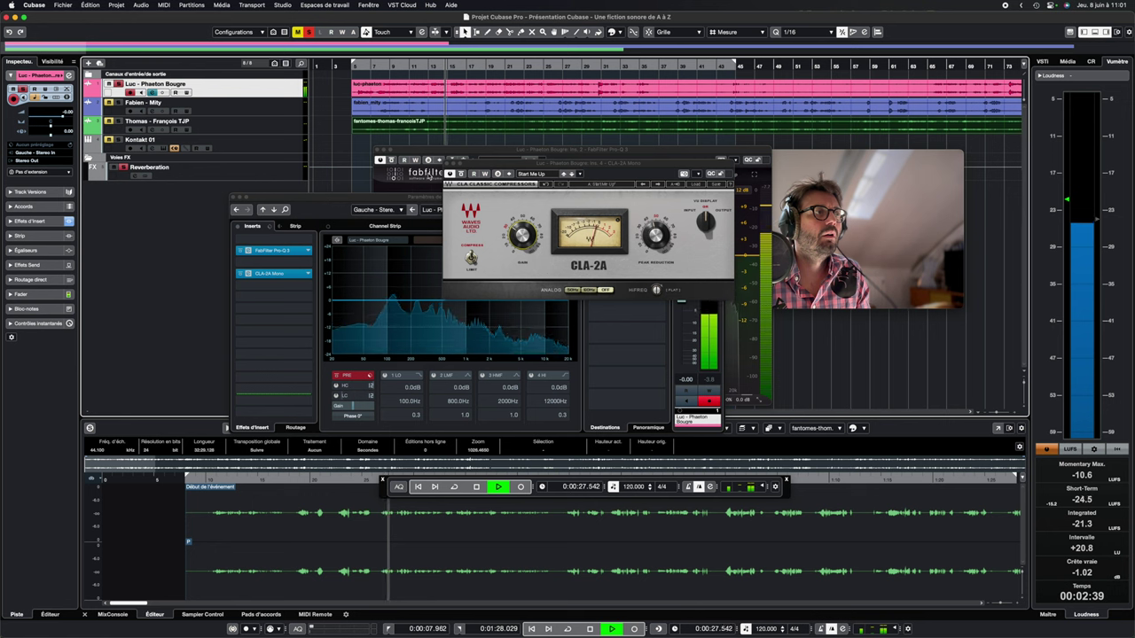
key("space")
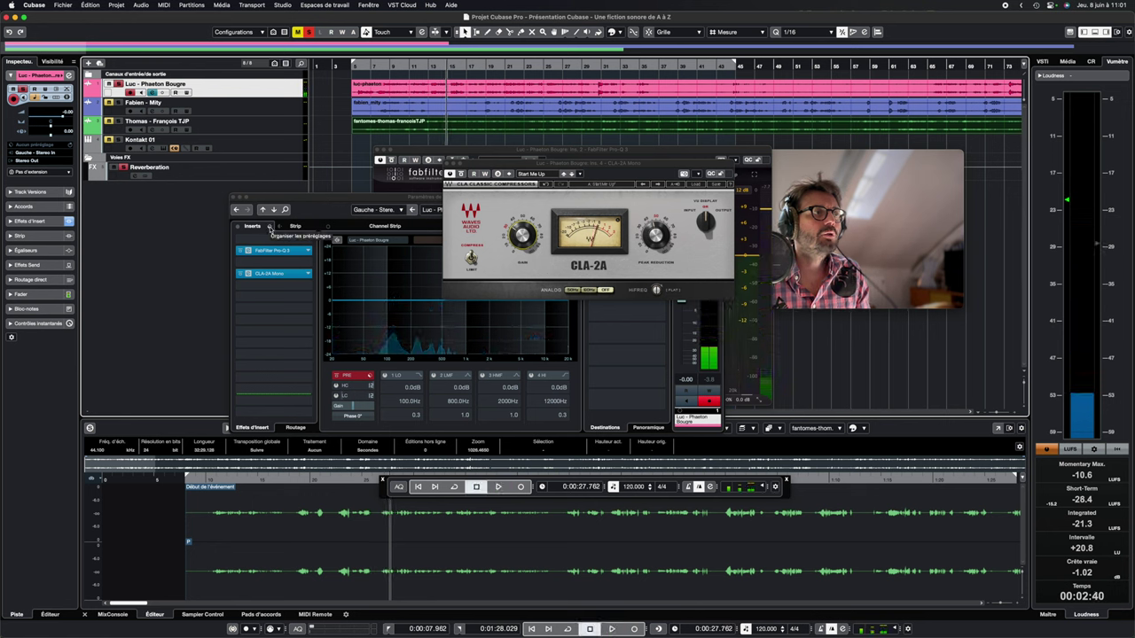
Compare the pink voice with all its inserts bypassed and active during playback from about bar 7, and leave the inserts active
left_click(237, 228)
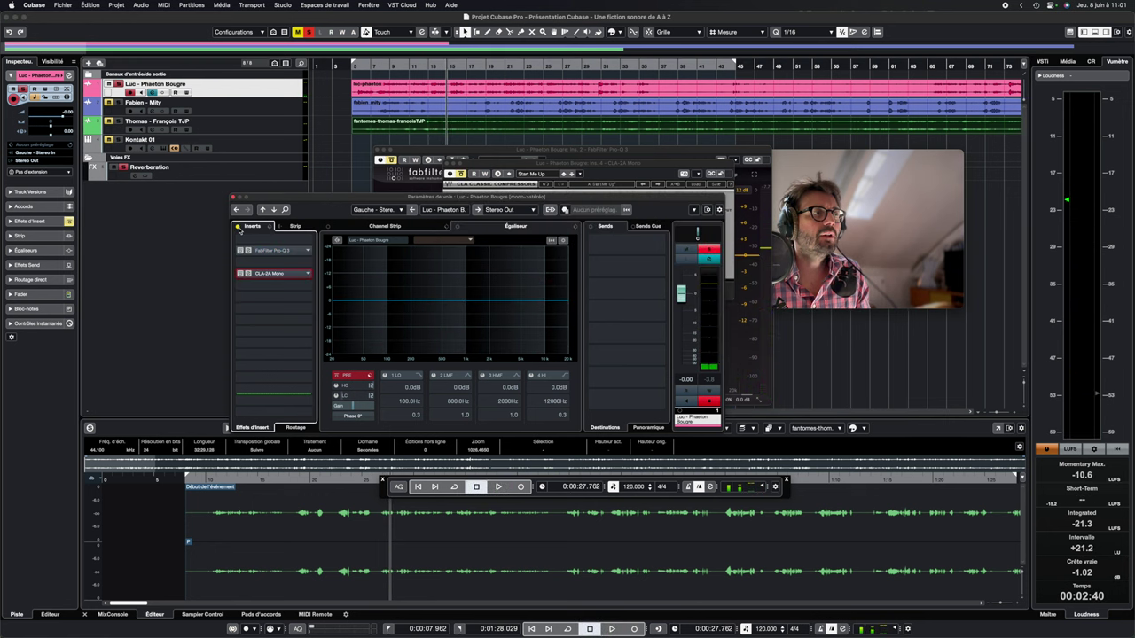
left_click(238, 228)
left_click(238, 227)
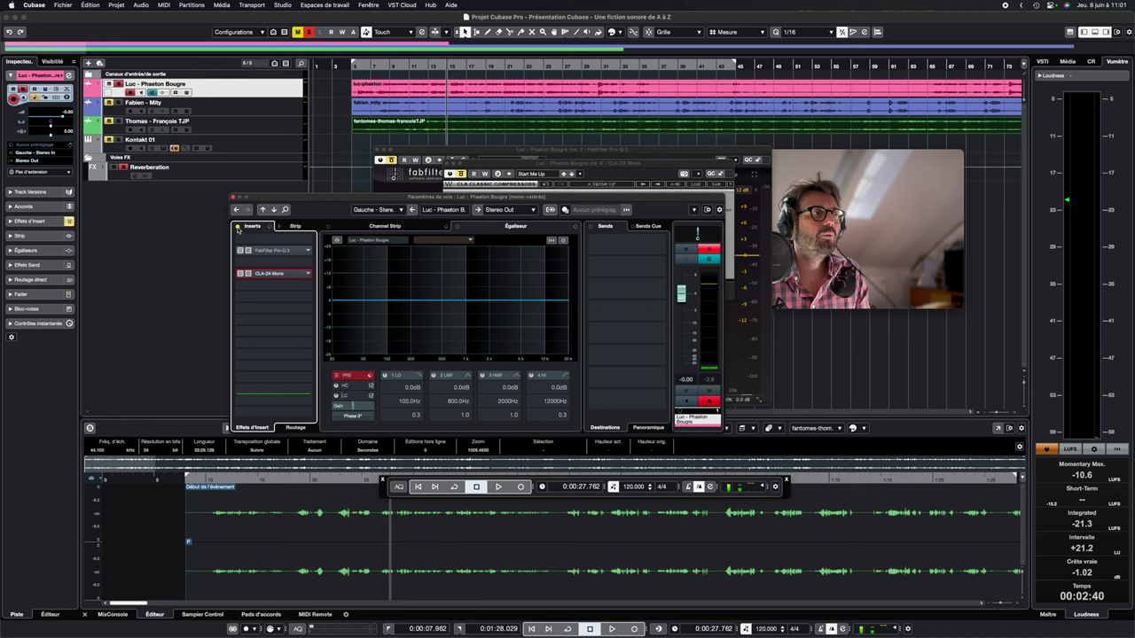
left_click(378, 66)
key("space")
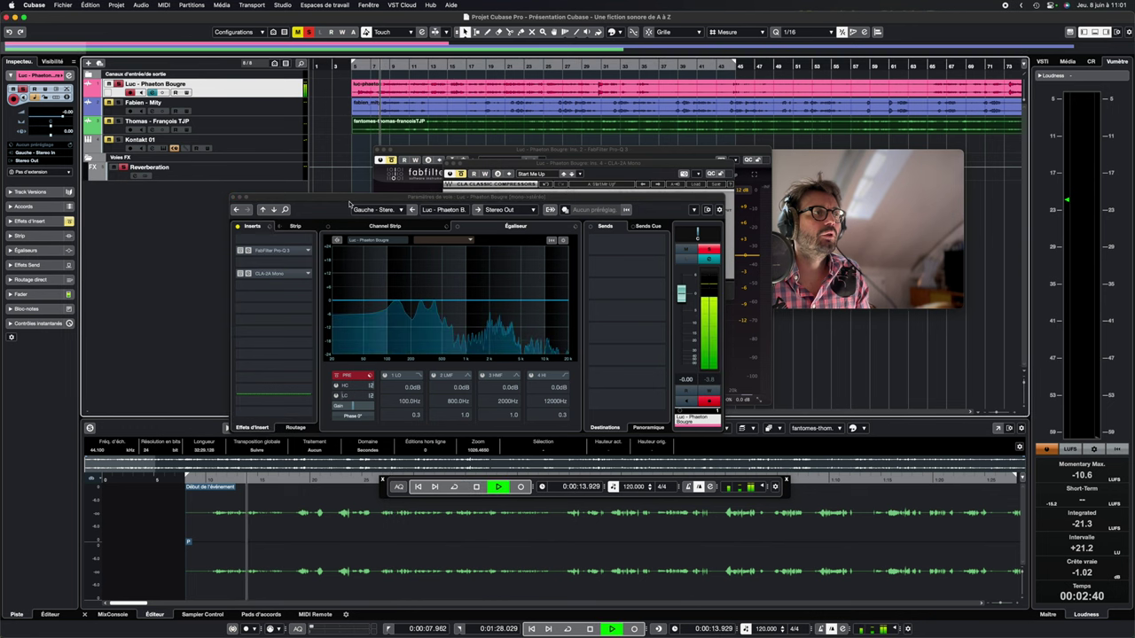
left_click(237, 228)
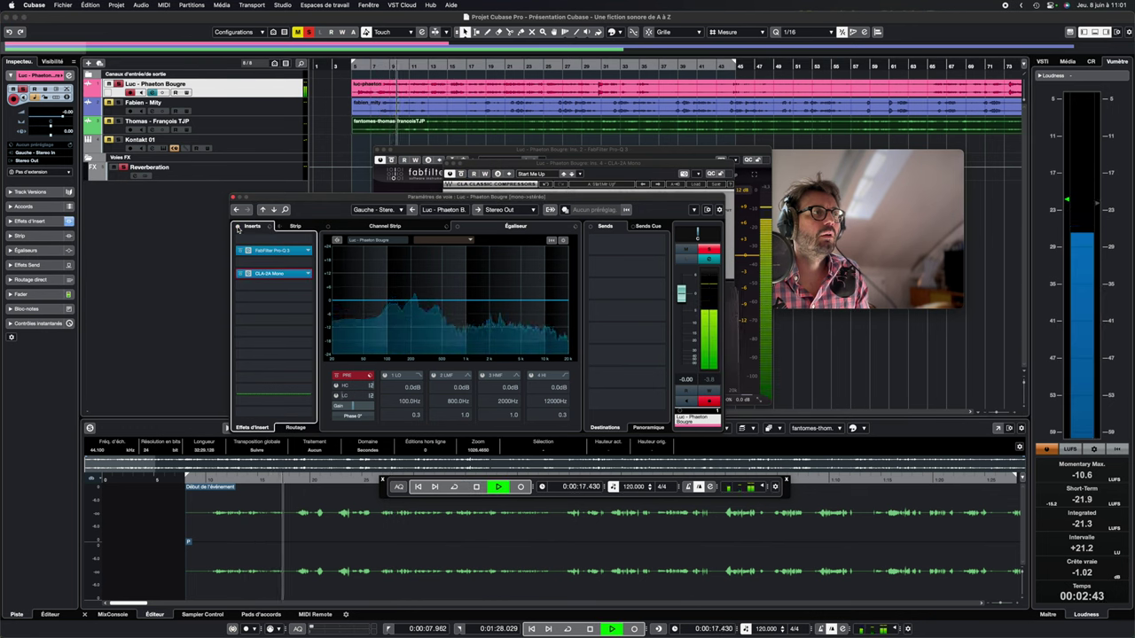
left_click(238, 227)
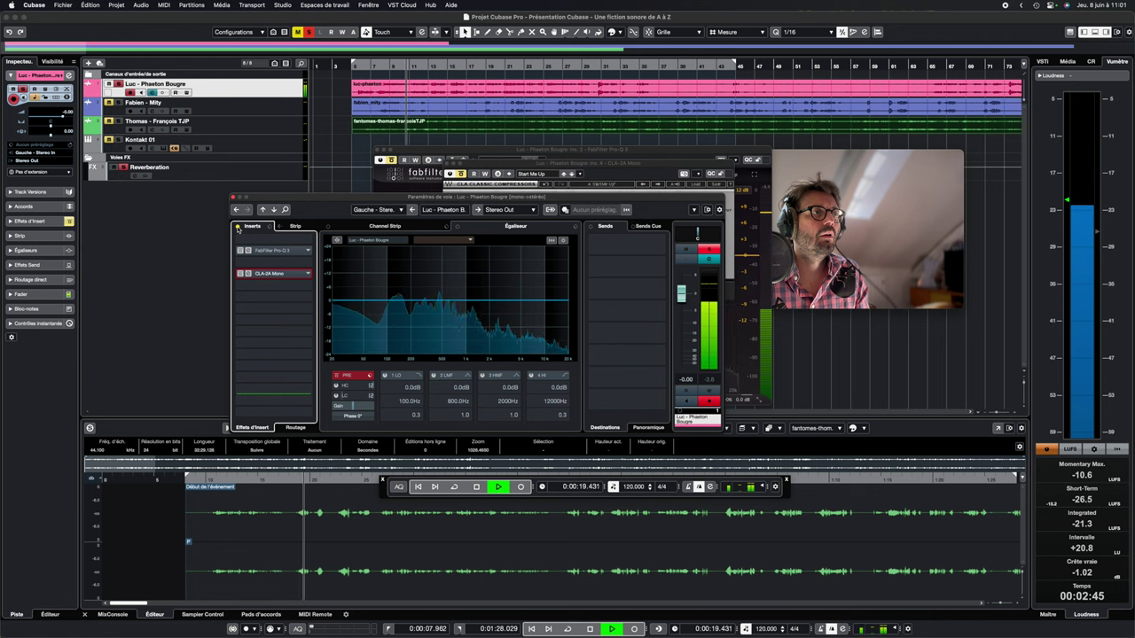
left_click(237, 228)
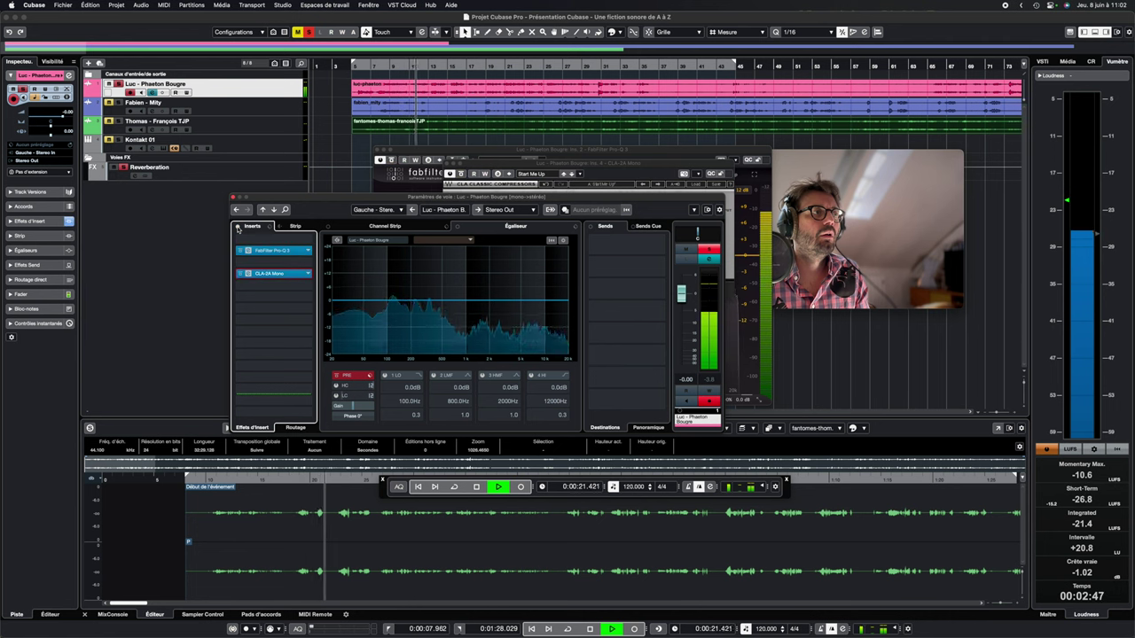
left_click(237, 228)
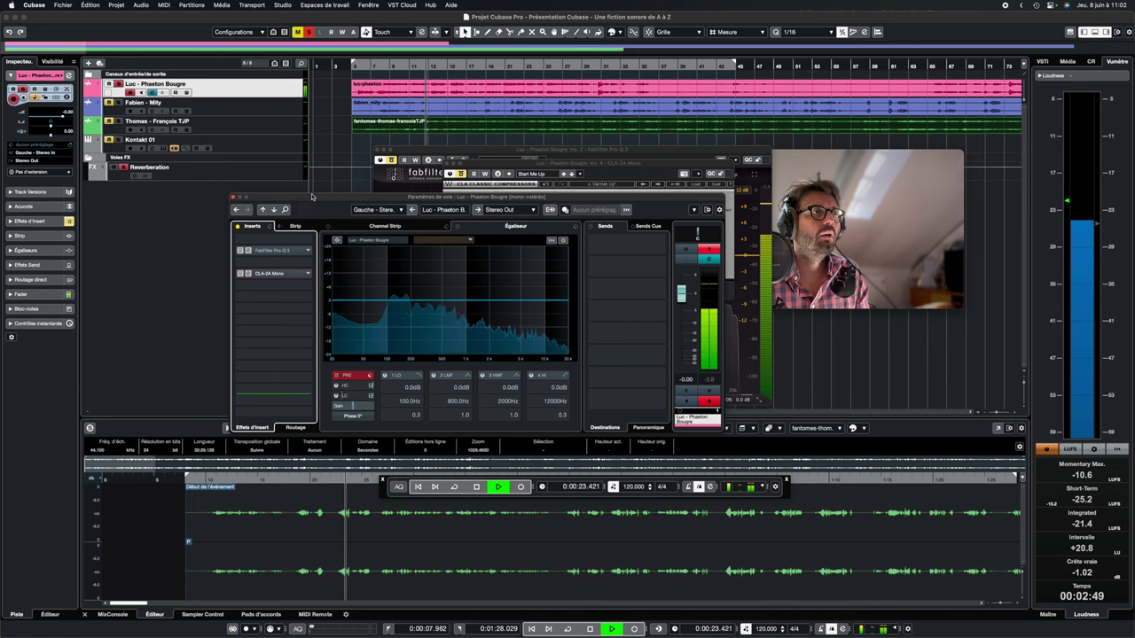
left_click(239, 227)
key("space")
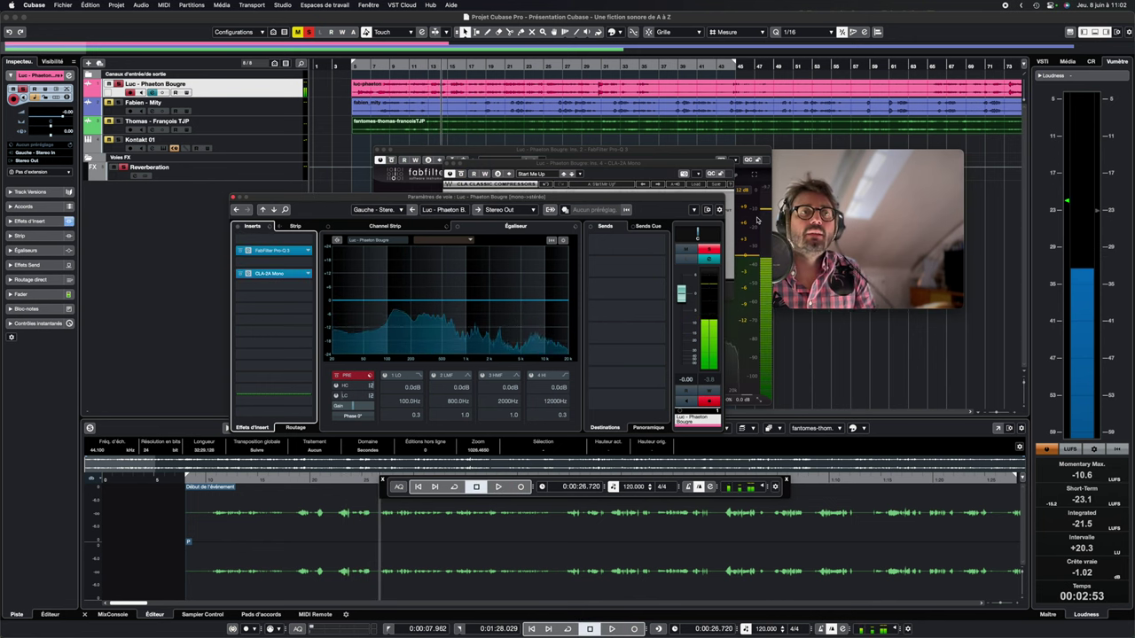
Close the Pro-Q 3 and CLA-2A windows and move the channel settings window clear of the webcam window
left_click(634, 140)
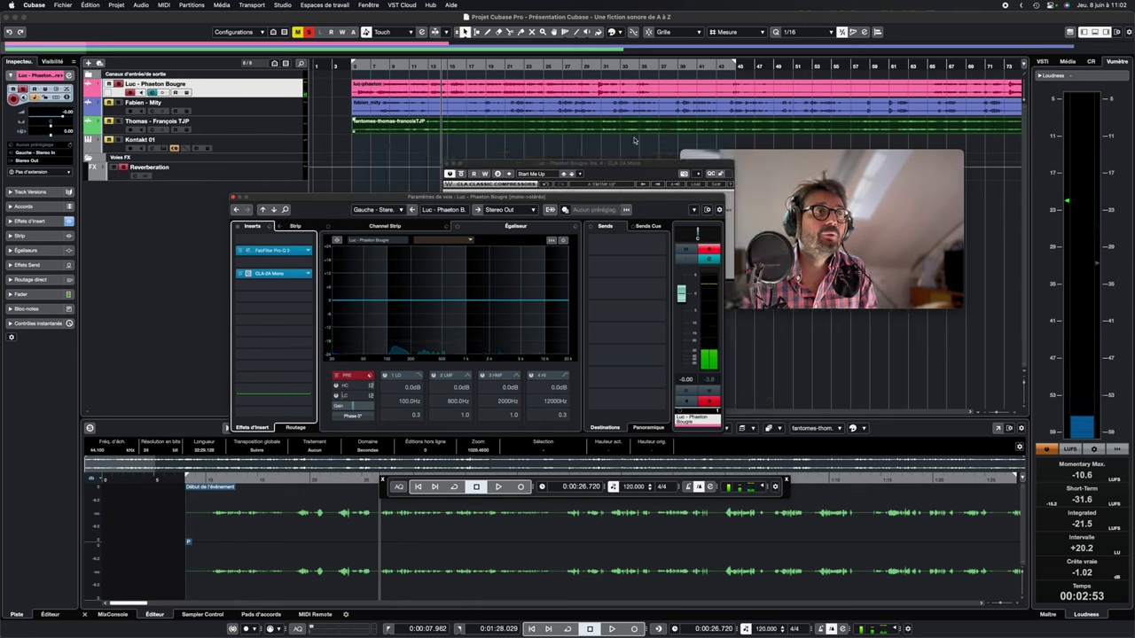
left_click(449, 164)
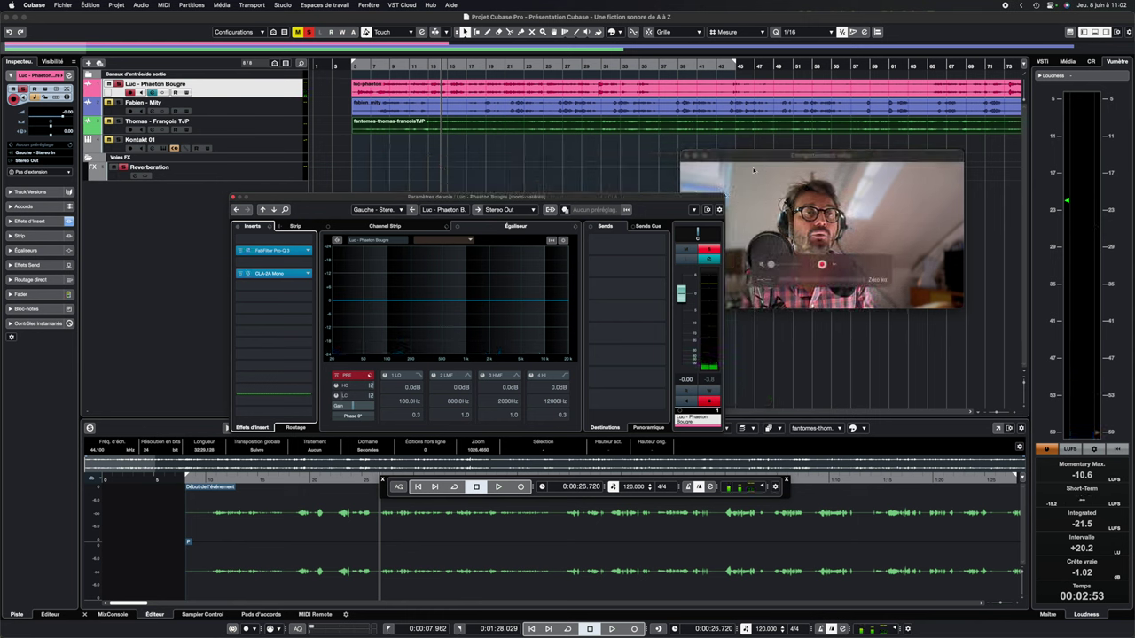
left_click_drag(588, 197, 500, 203)
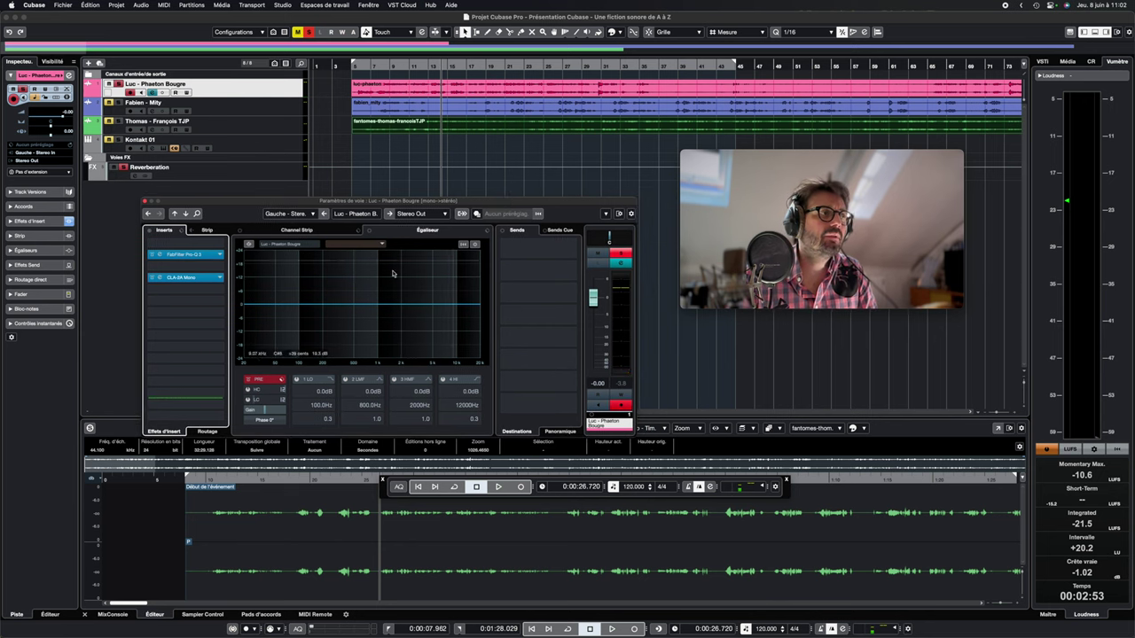
Load the SSLEQ Mono equalizer in the pink voice track's seventh insert slot
left_click(218, 314)
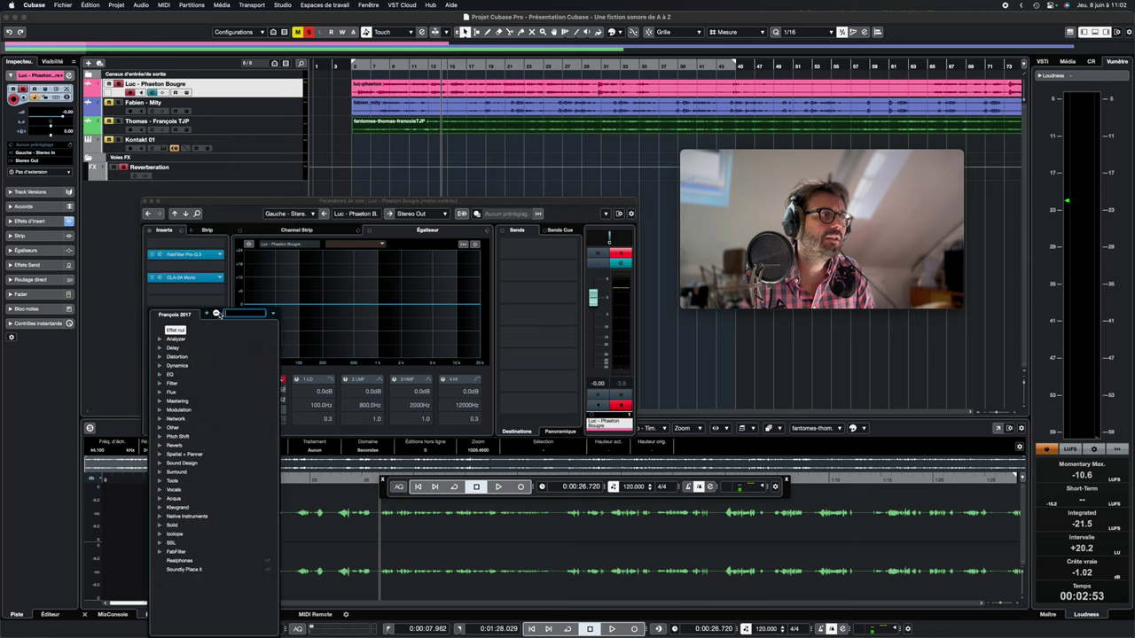
left_click(159, 544)
scroll(197, 576, "down", 1)
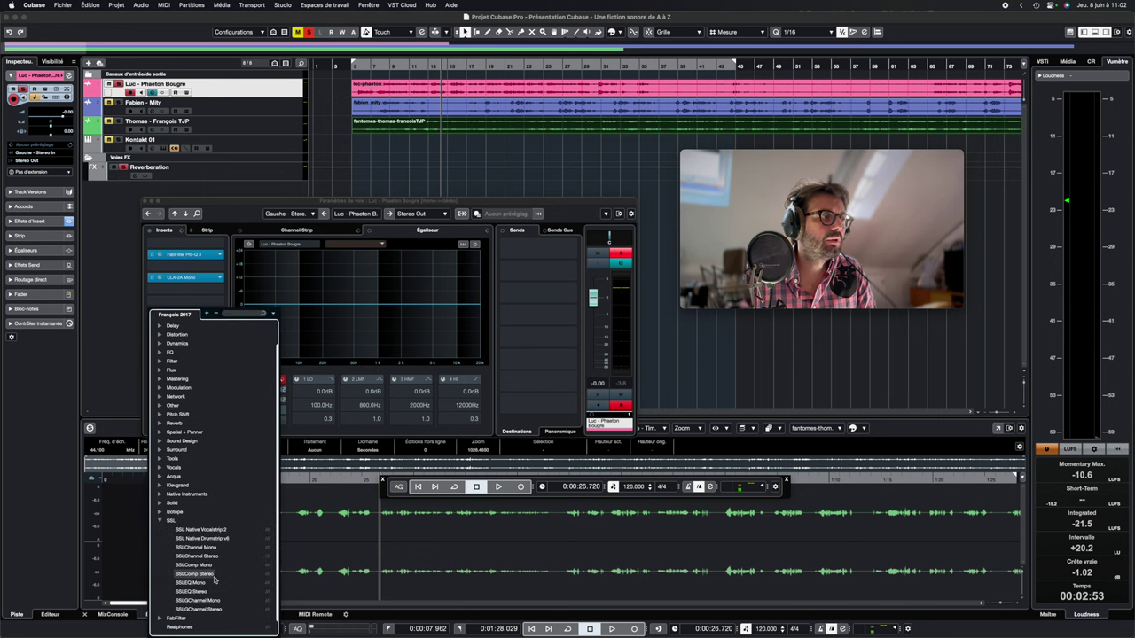
left_click(192, 583)
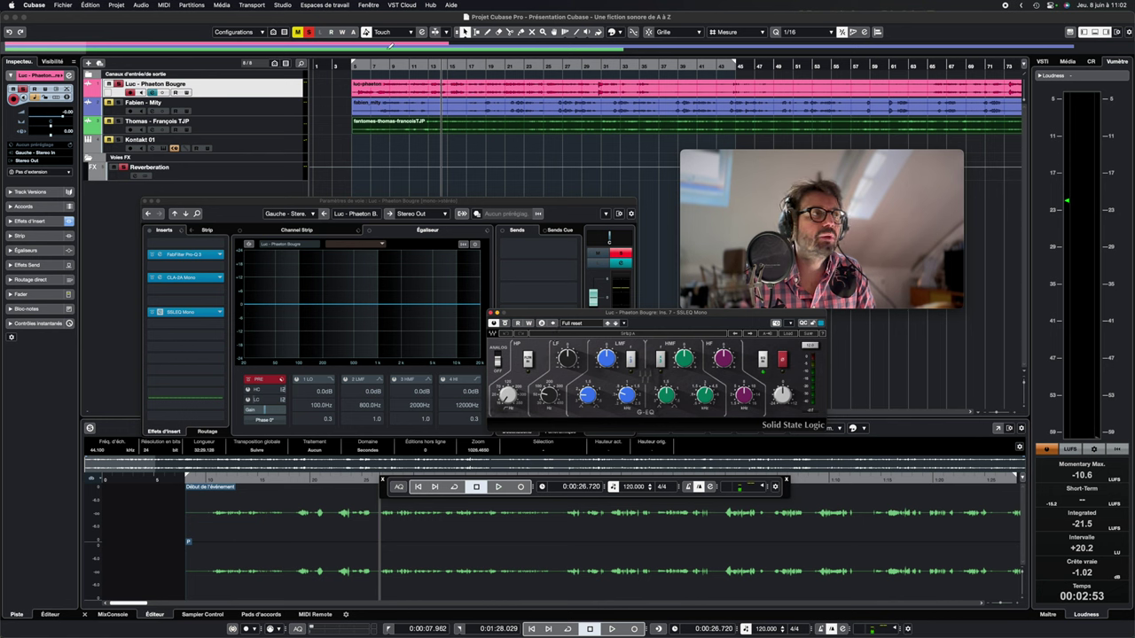
Try boosting the HF and LMF gains in SSLEQ Mono during playback, and reset both gains
key("space")
left_click(621, 358)
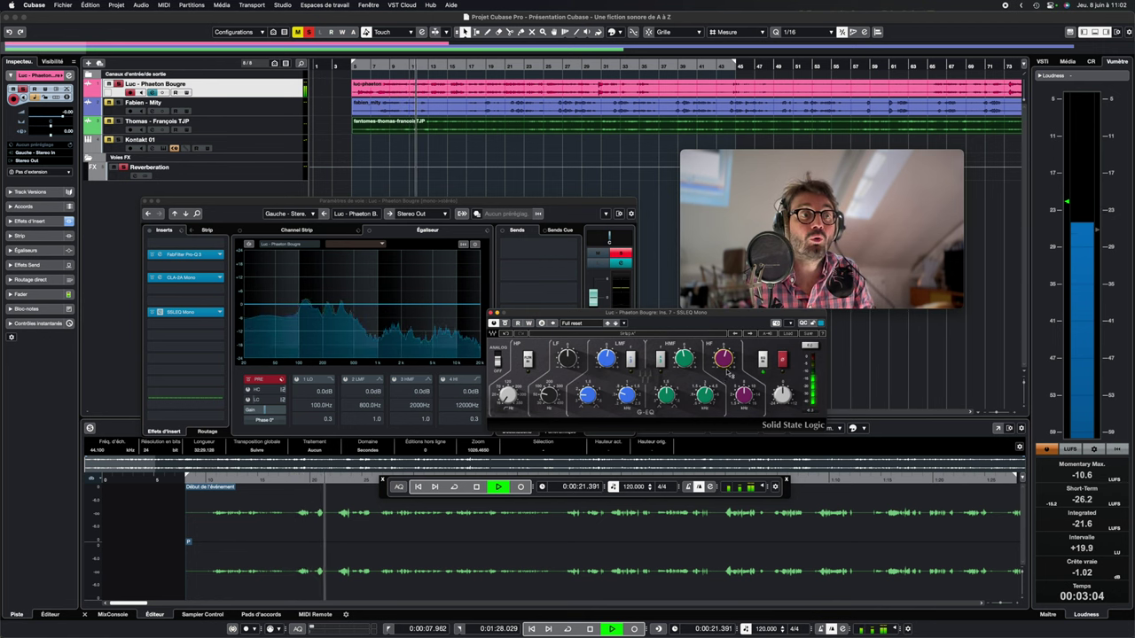
mouse_move(683, 358)
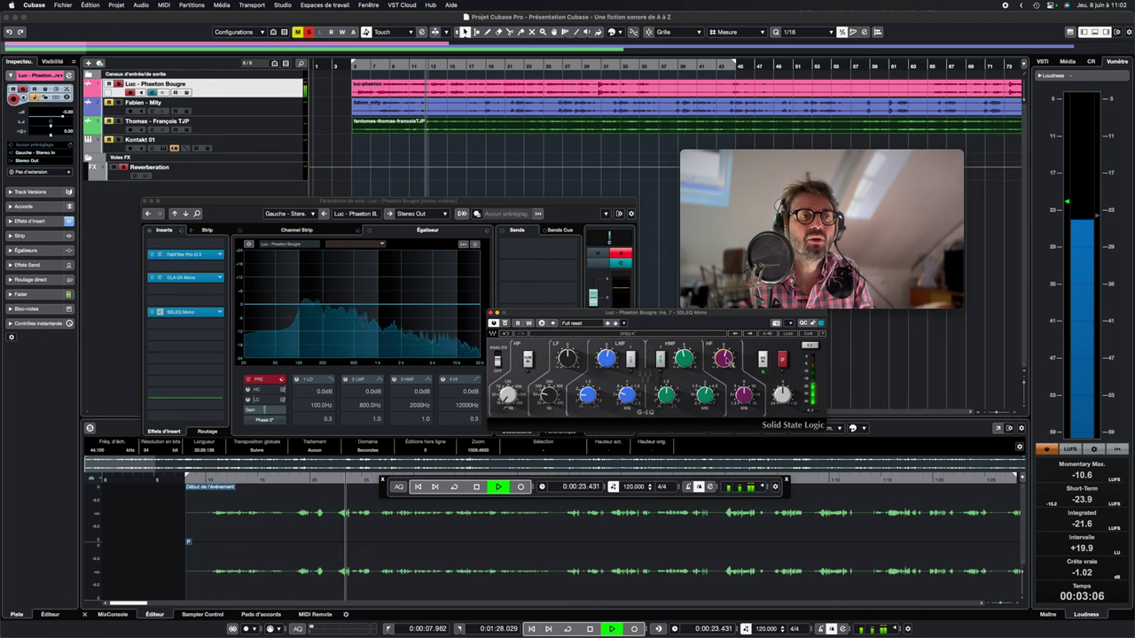
mouse_move(605, 358)
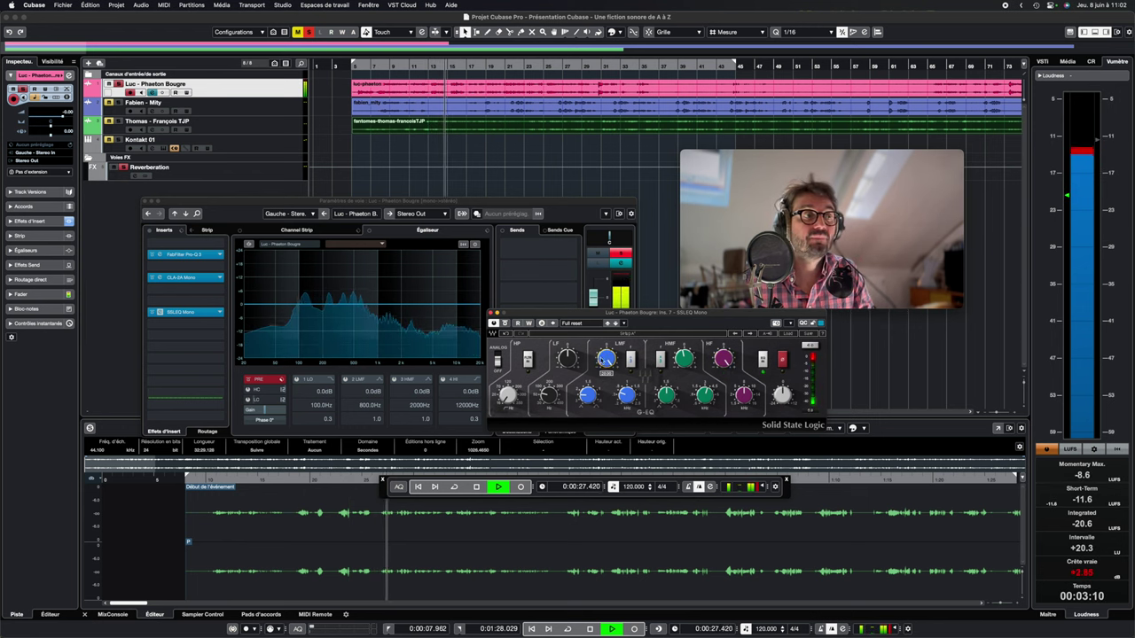
left_click(477, 487)
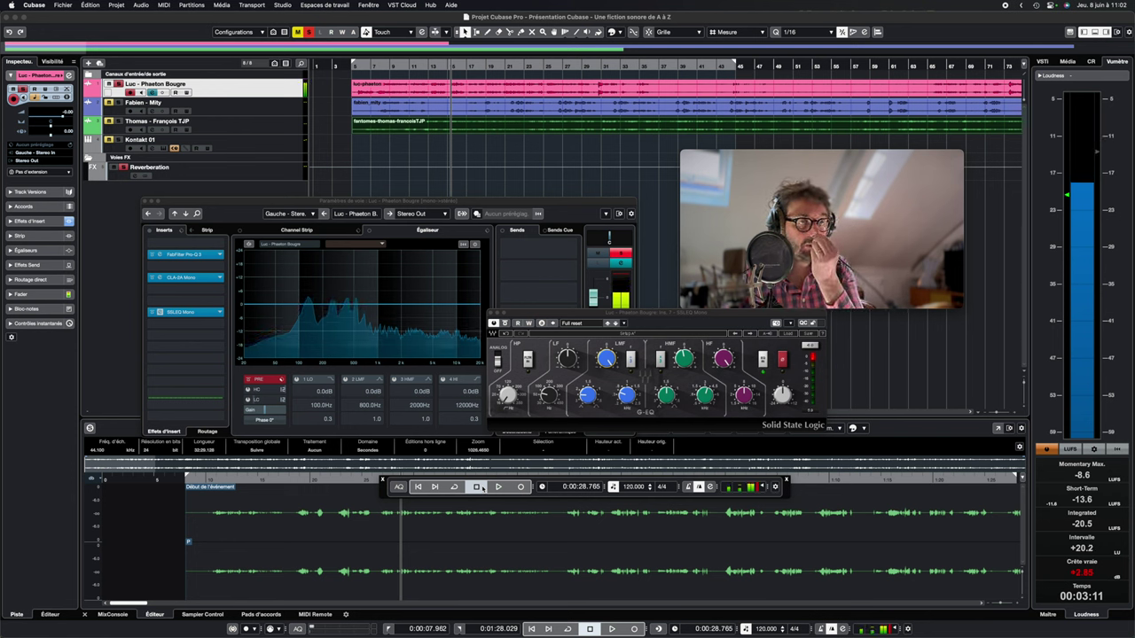
left_click(606, 373)
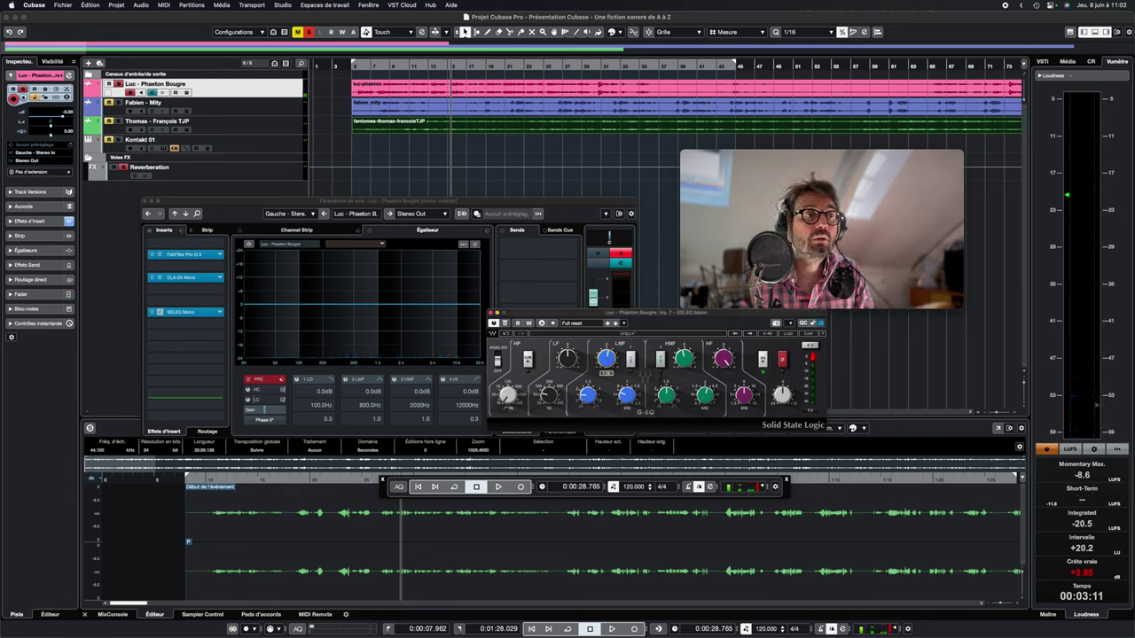
mouse_move(724, 362)
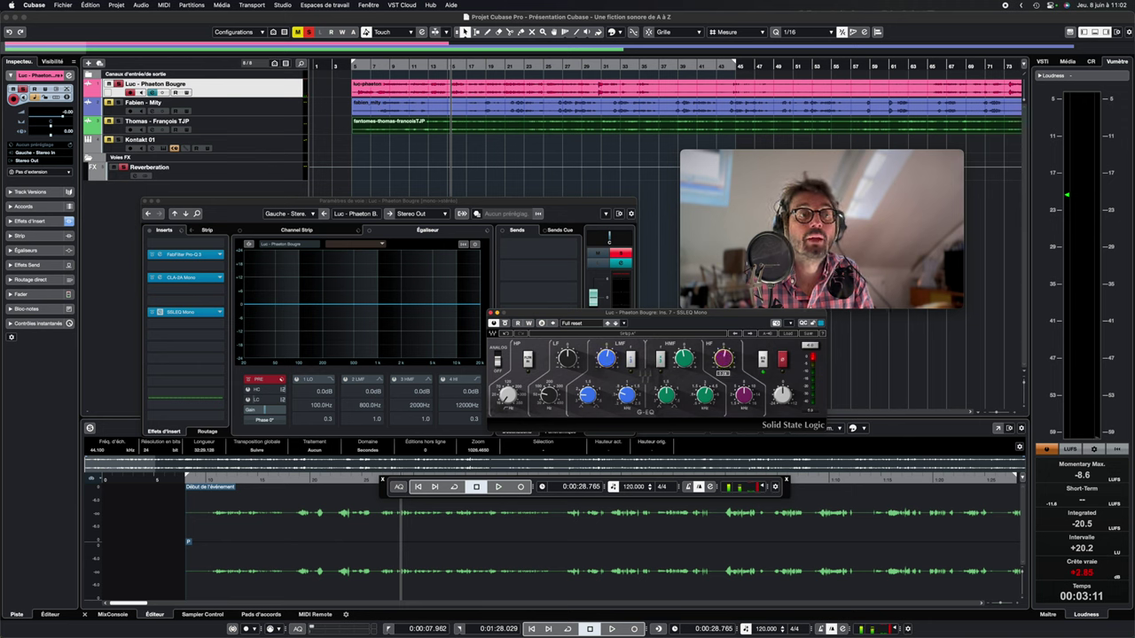
With the plug-in and channel windows closed, set the right locator to 0:00:28.076 and deactivate all solos
left_click(494, 313)
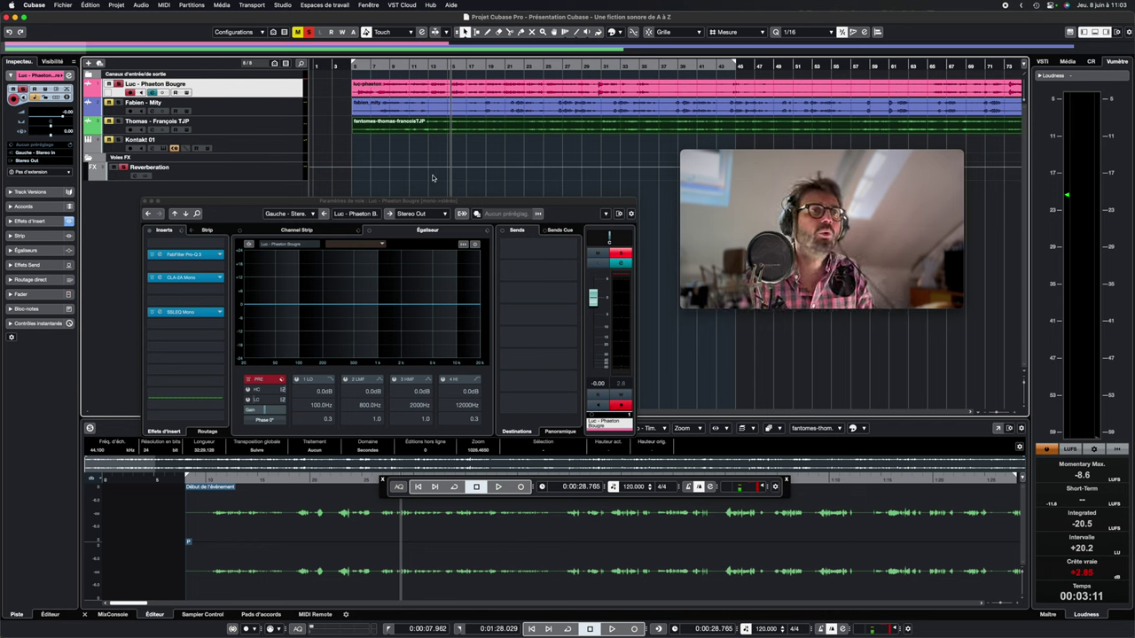
left_click(146, 203)
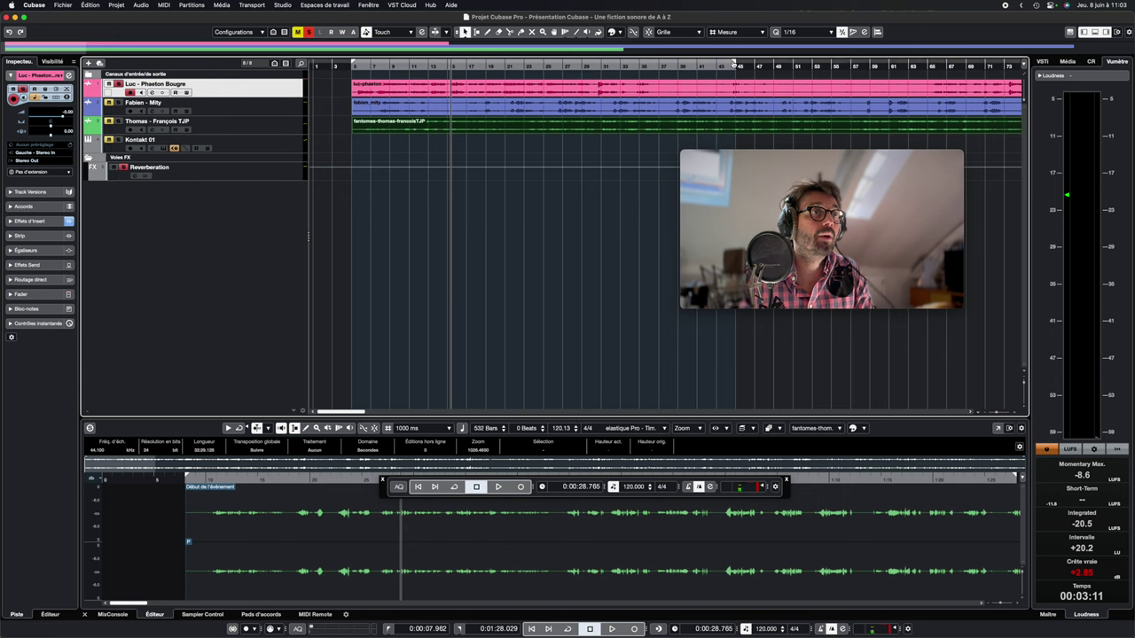
left_click_drag(746, 64, 450, 83)
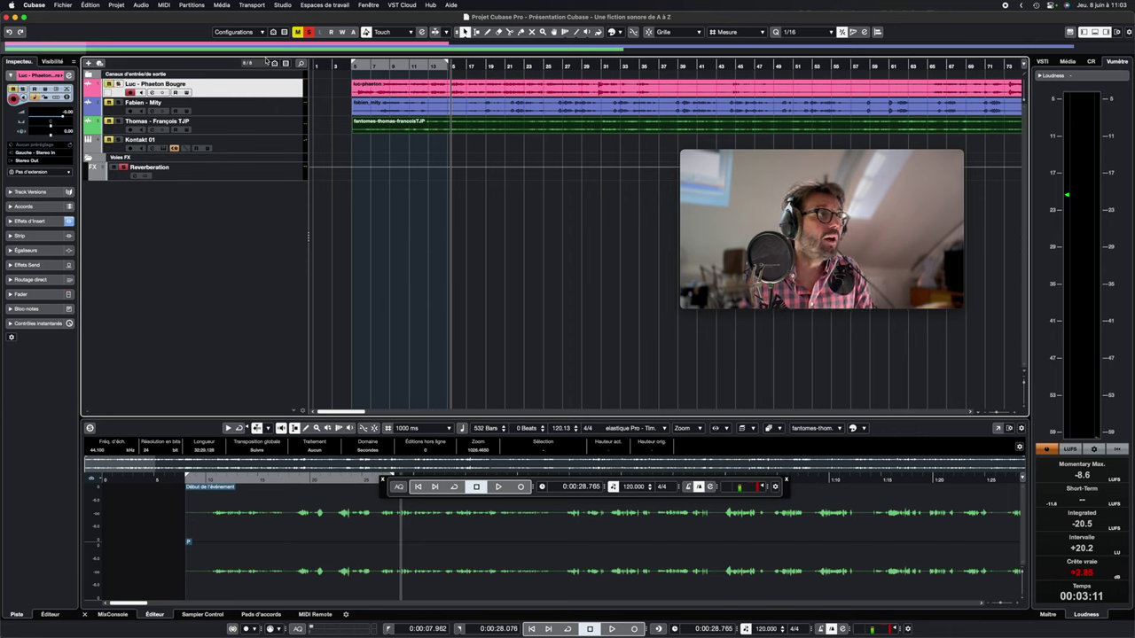
left_click(309, 31)
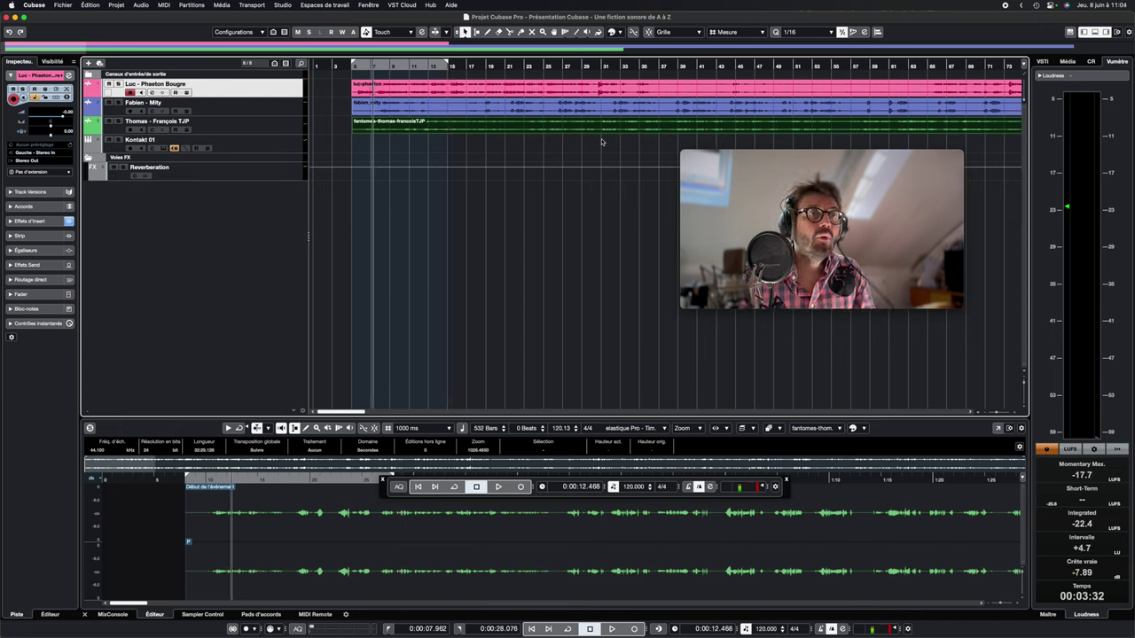
Open the audio mixdown export dialog to review its channel, file location and format settings, and close it without exporting
left_click(64, 5)
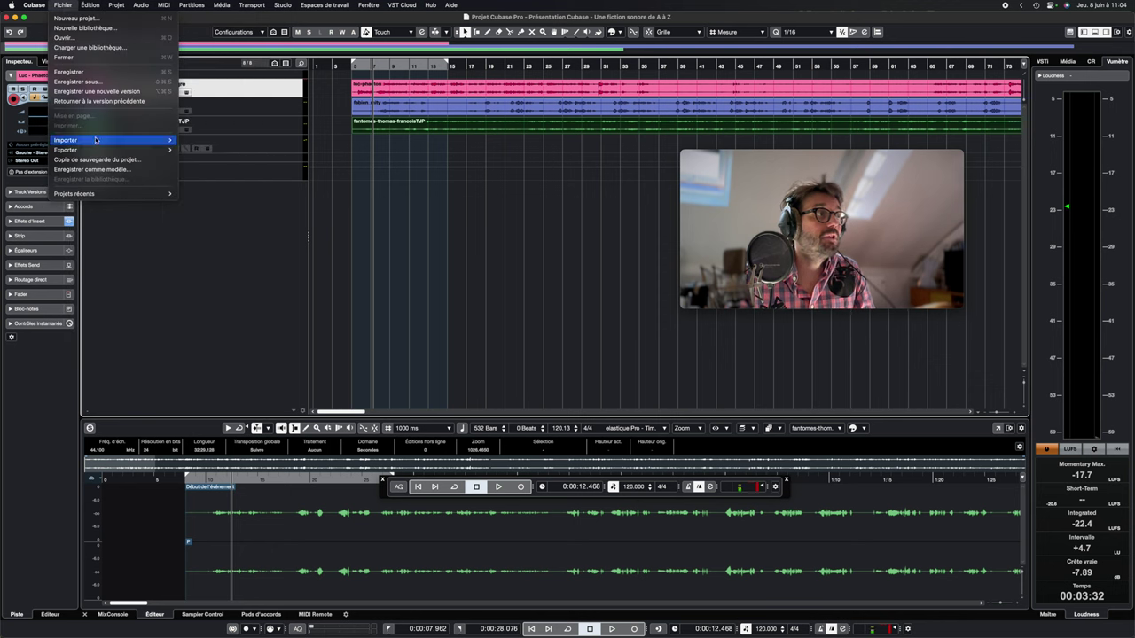
mouse_move(106, 150)
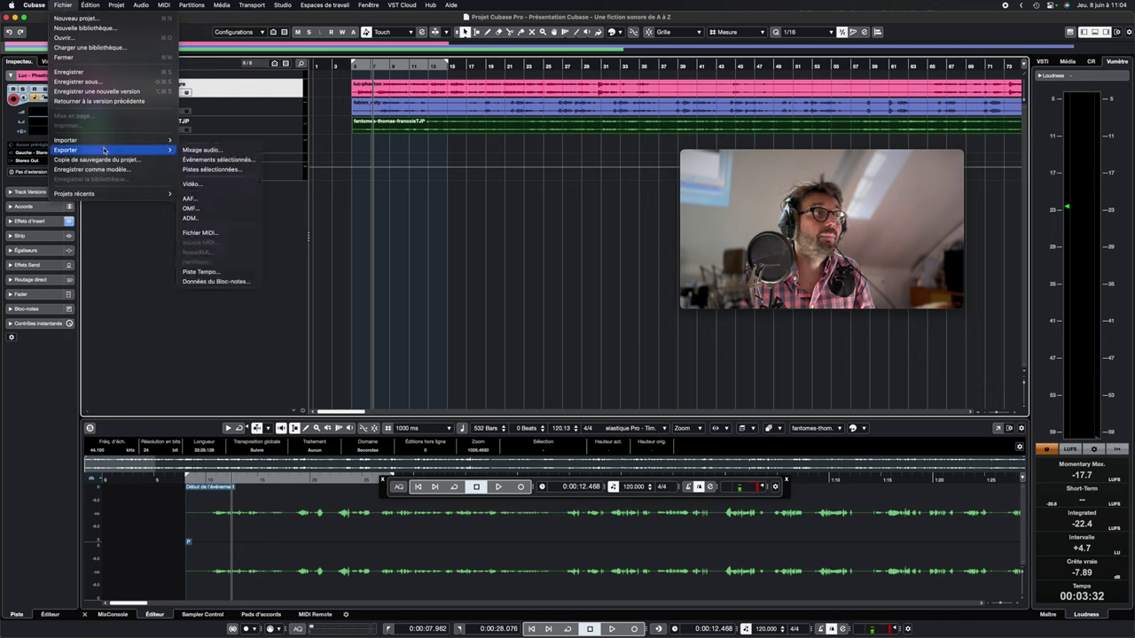
left_click(197, 149)
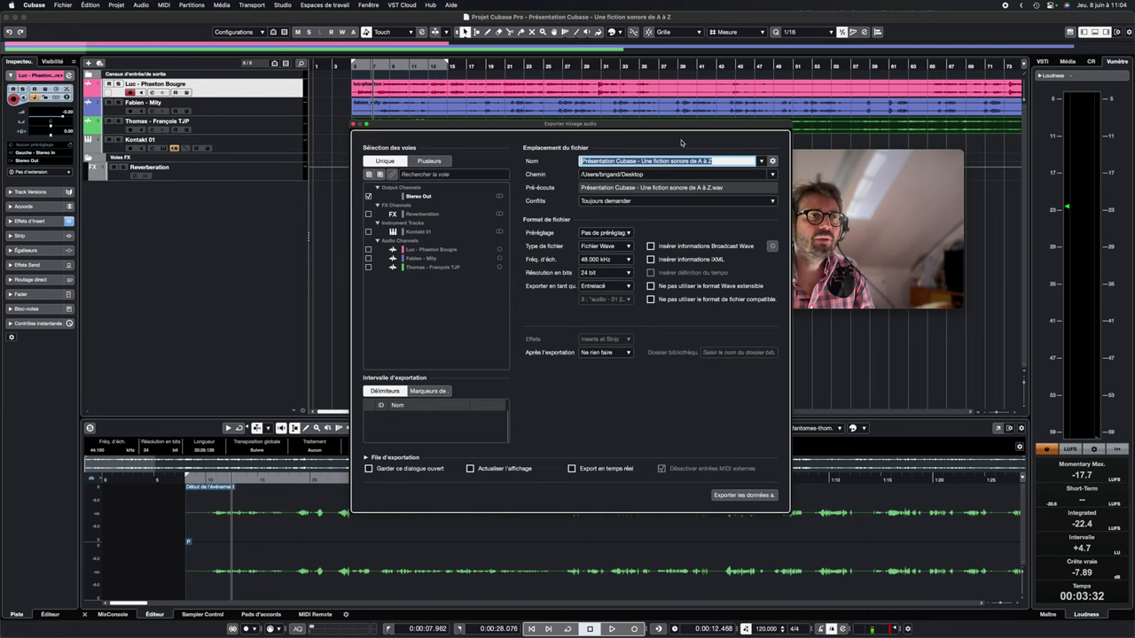
left_click(354, 124)
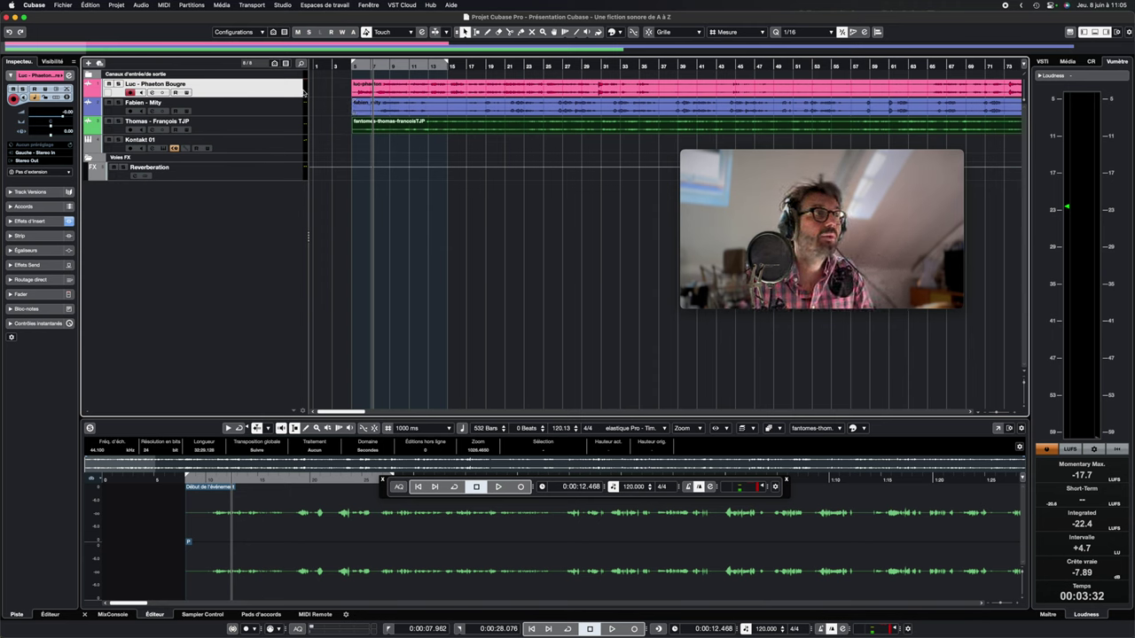
Delete the pink voice track and select the green voice track
right_click(275, 89)
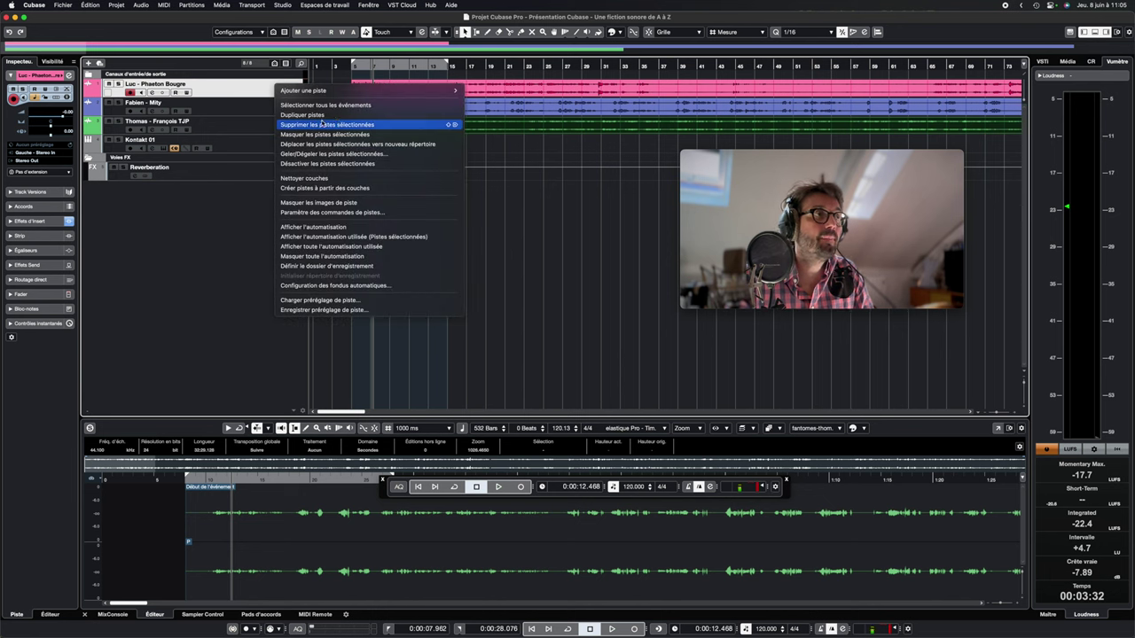
left_click(324, 125)
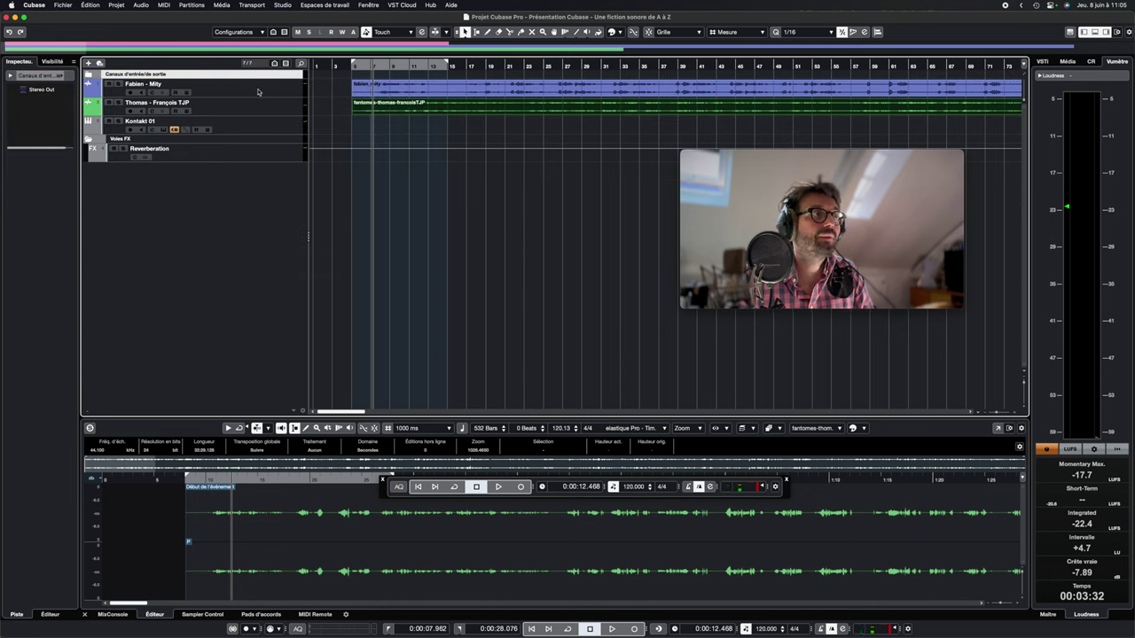
left_click(258, 92)
left_click(252, 109)
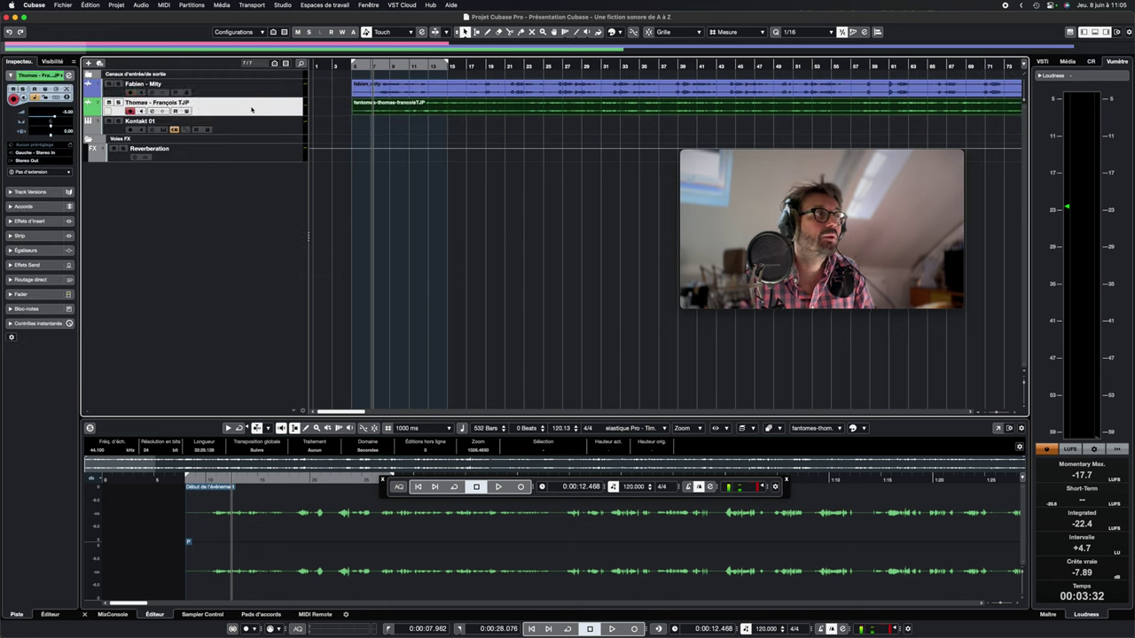
Save the project
left_click(60, 6)
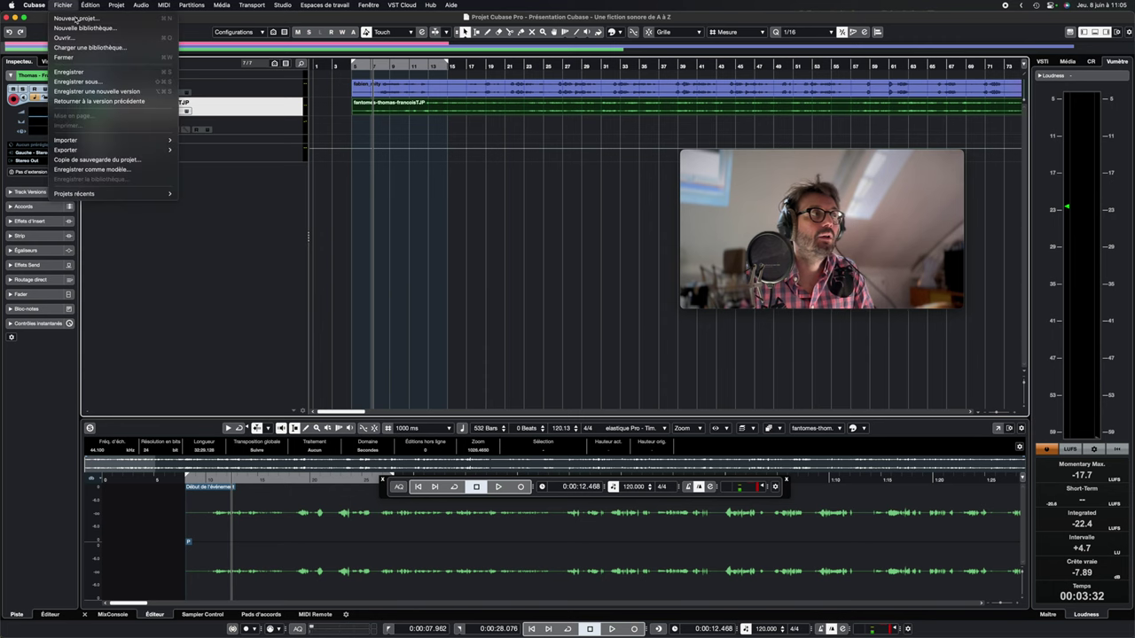
left_click(105, 73)
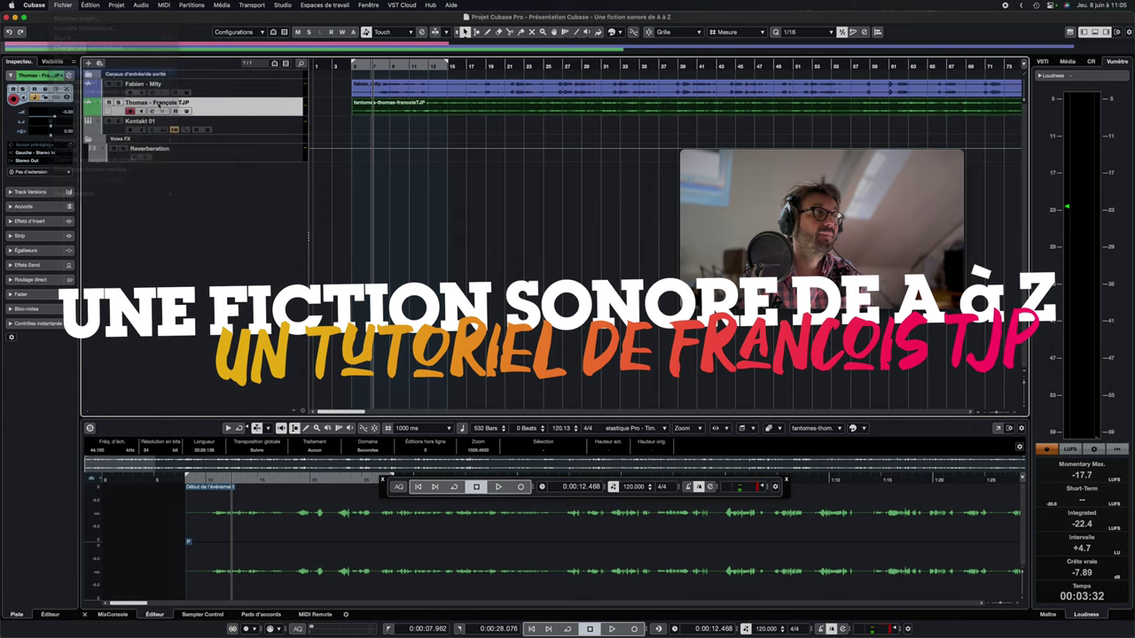